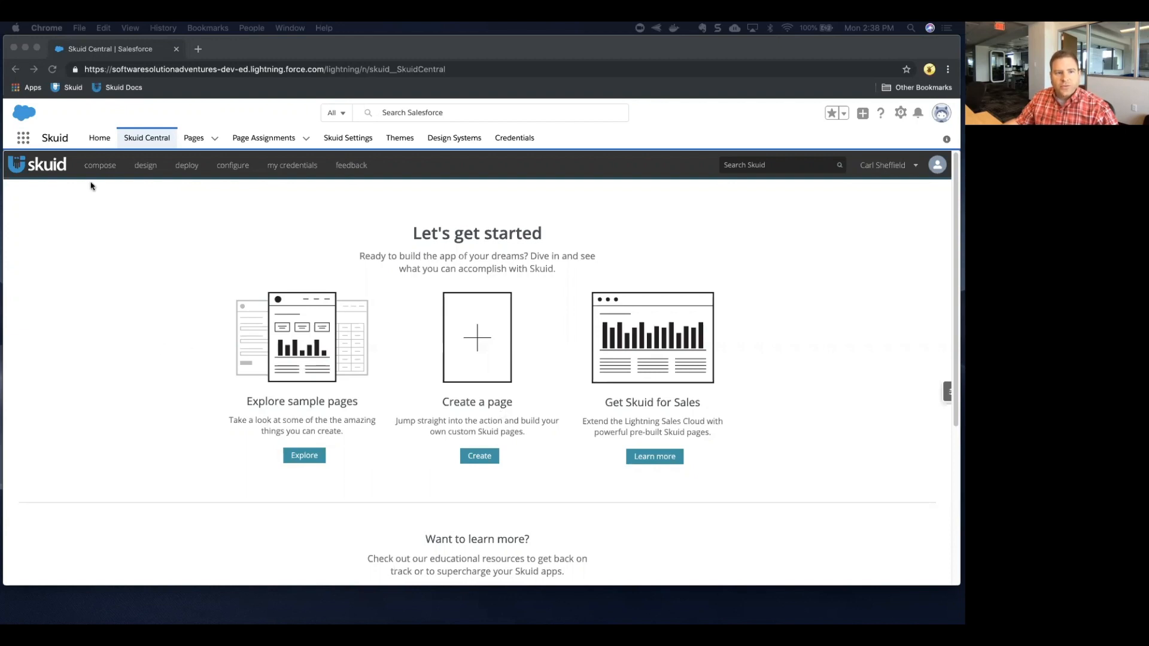
Open the list of all Skuid pages.
click(120, 171)
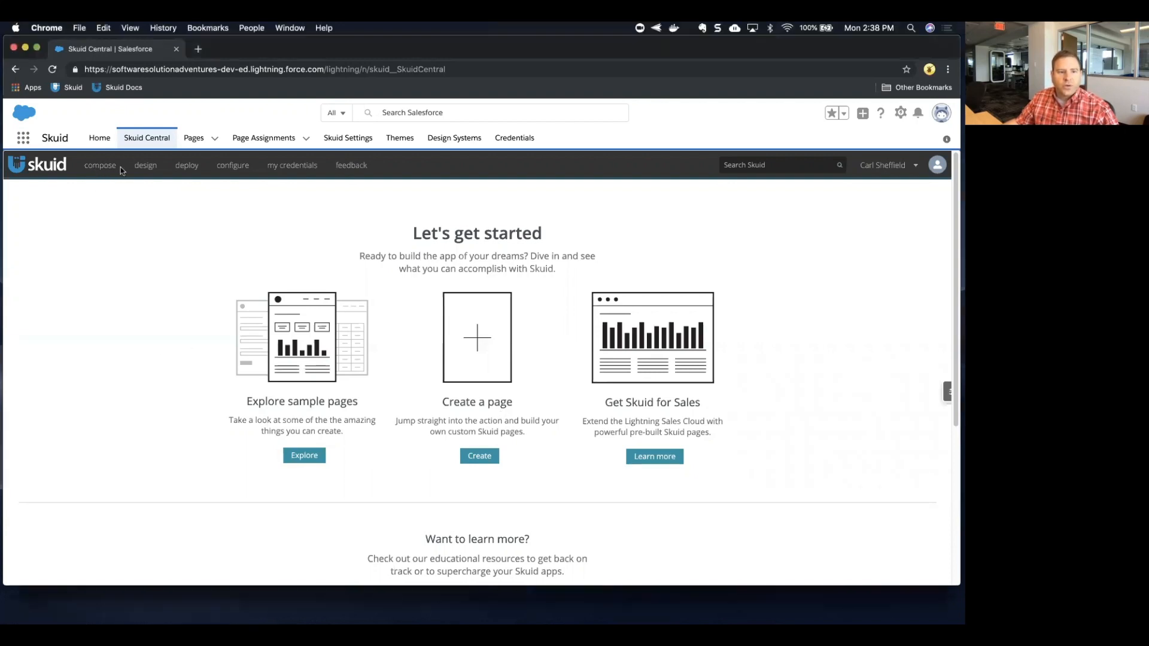
mouse_move(121, 171)
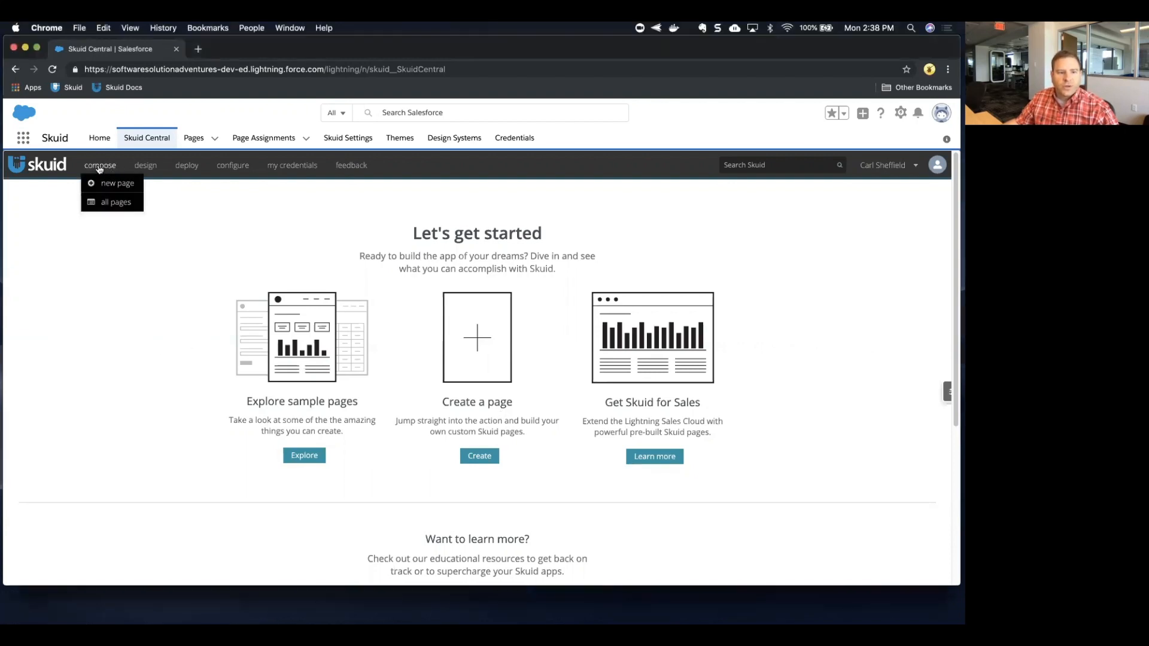
click(117, 203)
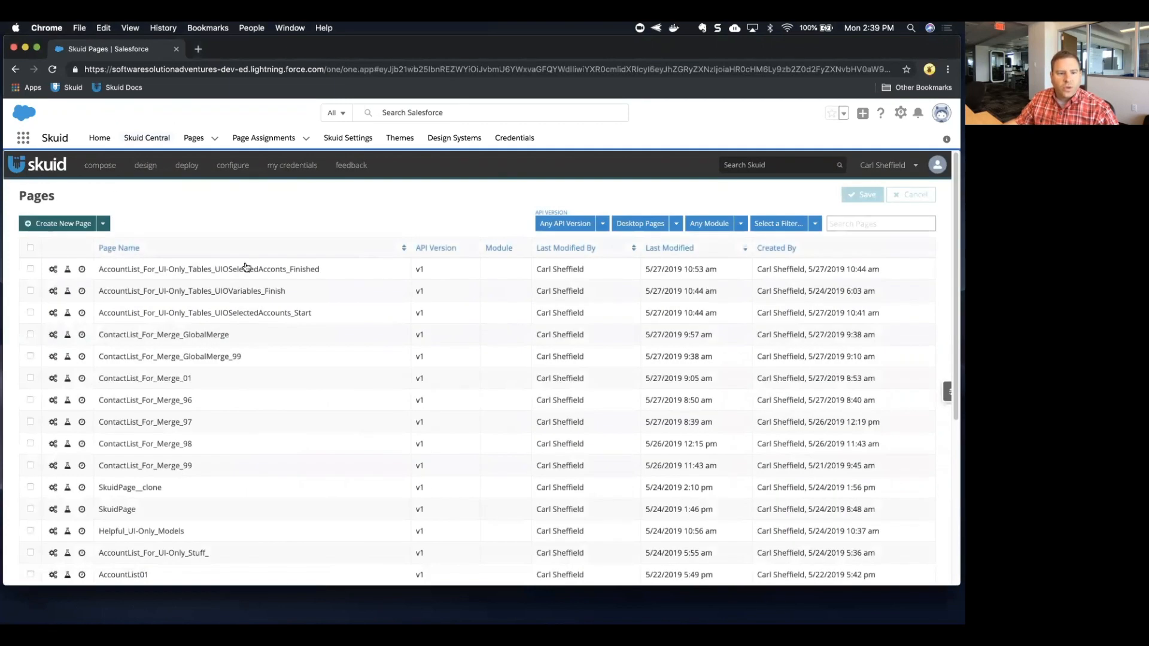
Preview AccountList_For_UI-Only_Tables_UIOSelectedAcconts_Finished, try adding United Oil & Gas Corp., Express Logistics and Transport and University of Arizona to Selected Accounts, and close the preview.
click(66, 270)
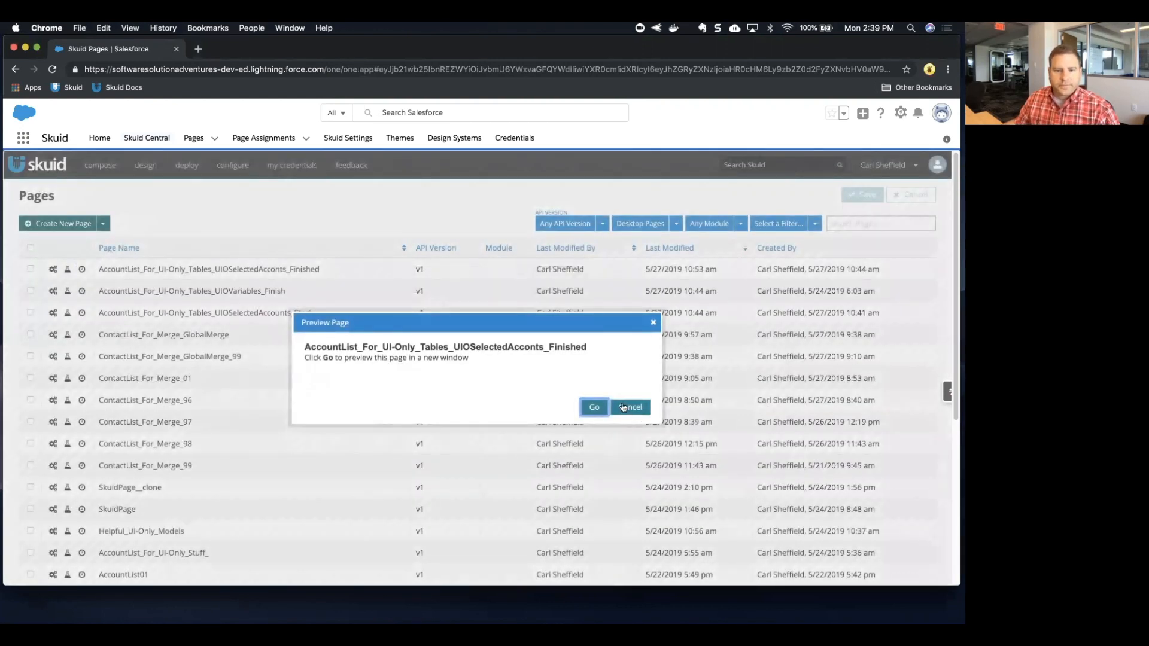
click(595, 407)
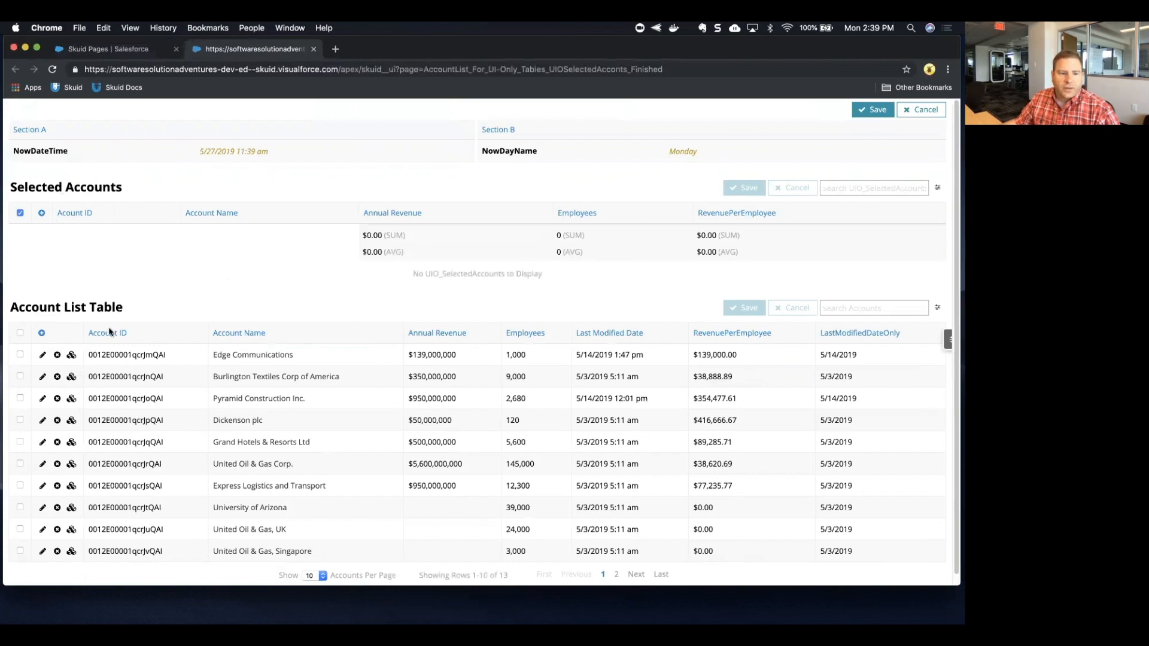
click(71, 464)
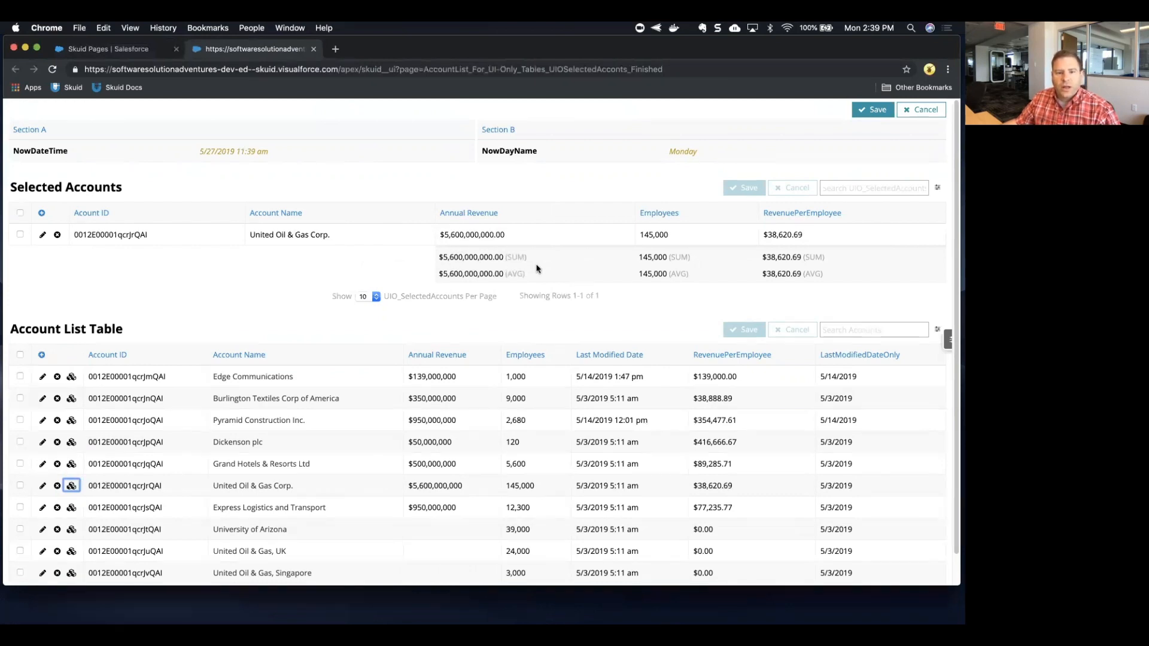
click(71, 508)
click(71, 551)
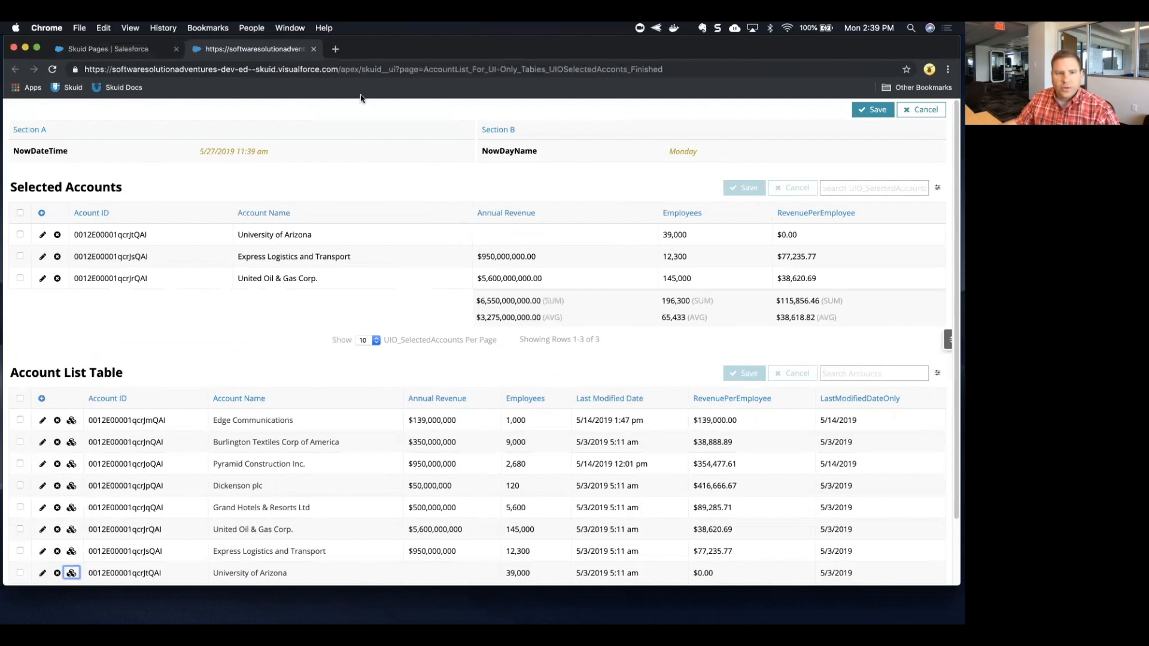
click(313, 49)
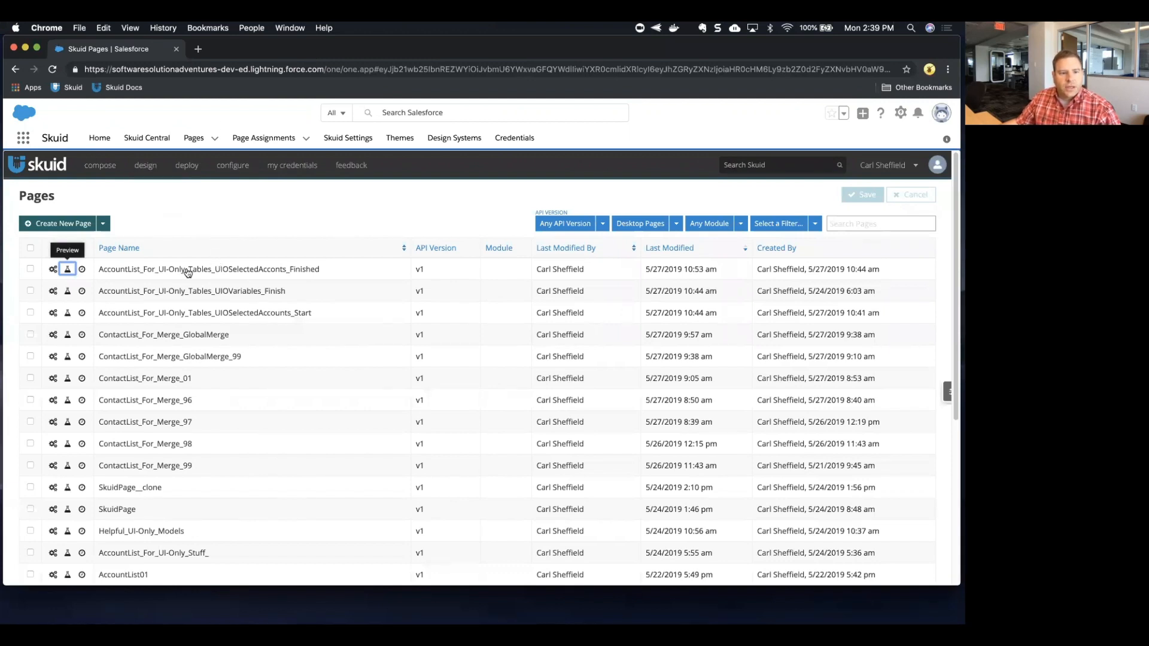
Clone the page AccountList_For_UI-Only_Tables_UIOSelectedAccounts_Start as AccountList_For_UI-Only_Tables_UIOSelectedAccounts_Build01 and open the clone.
click(54, 315)
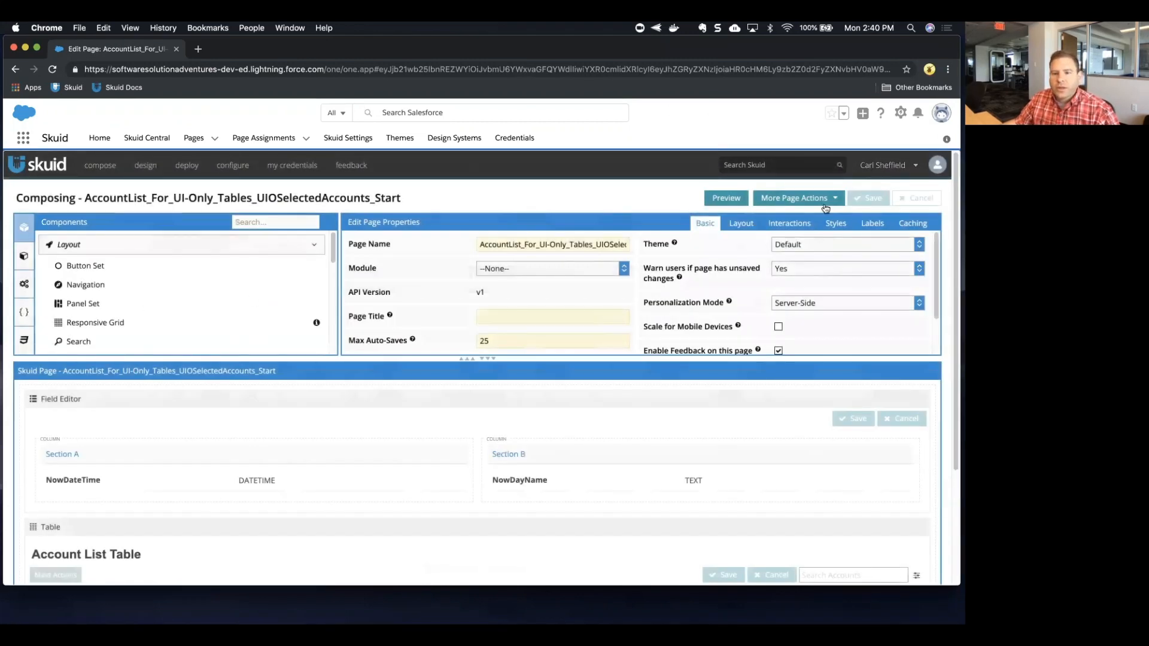
click(836, 200)
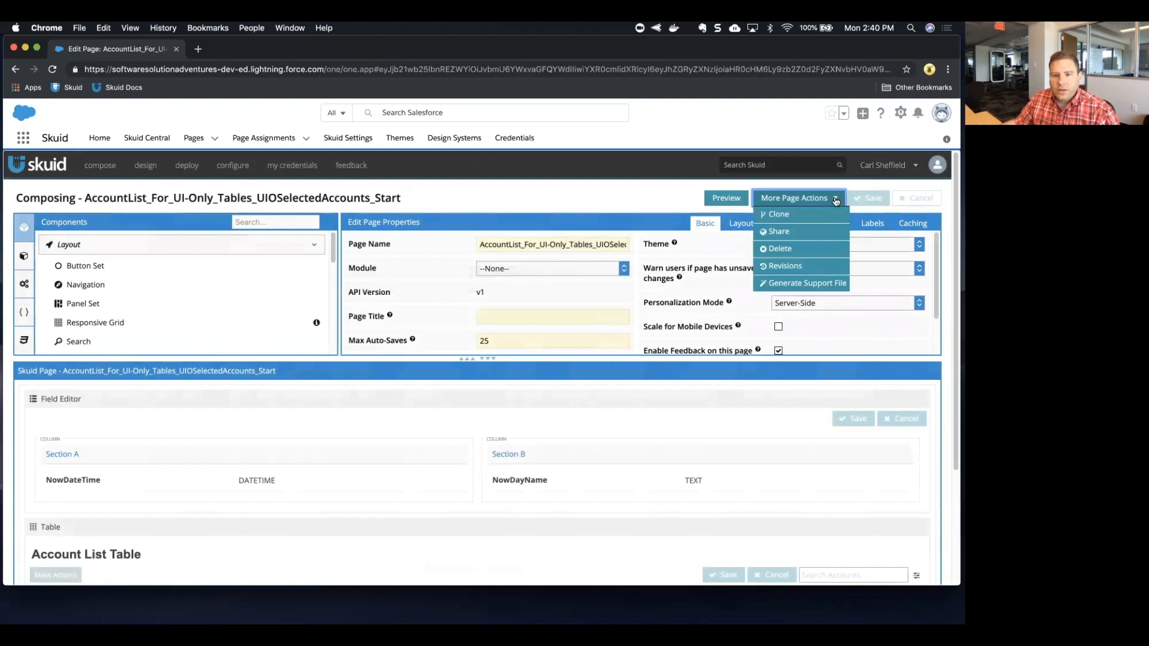
click(799, 217)
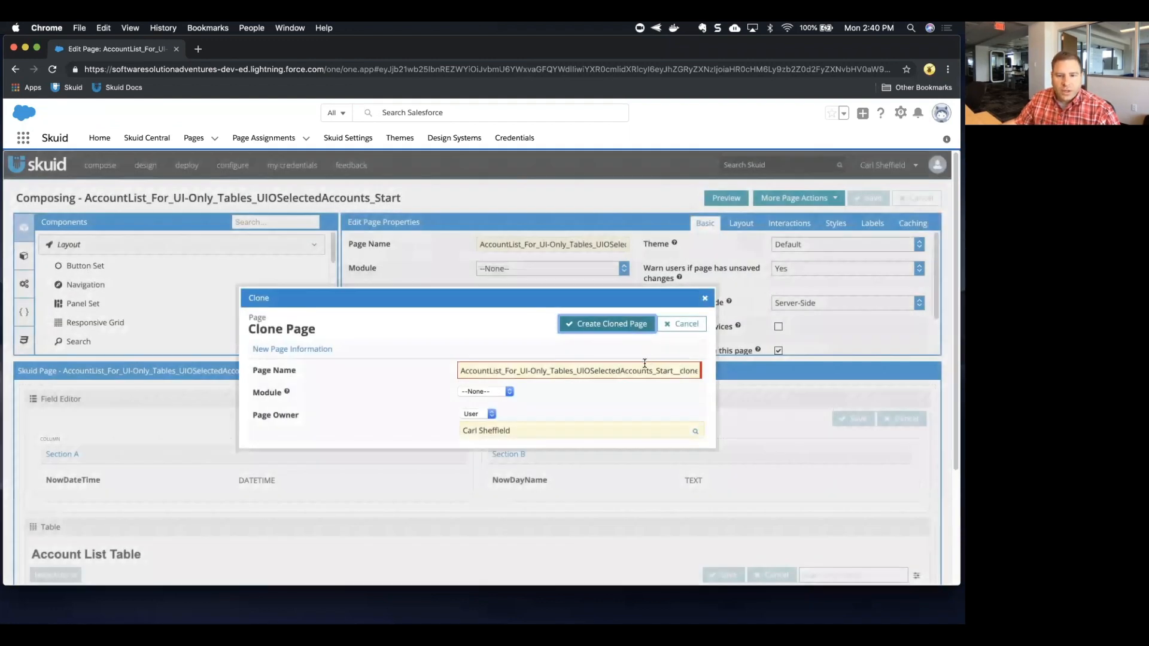
drag(657, 372, 717, 367)
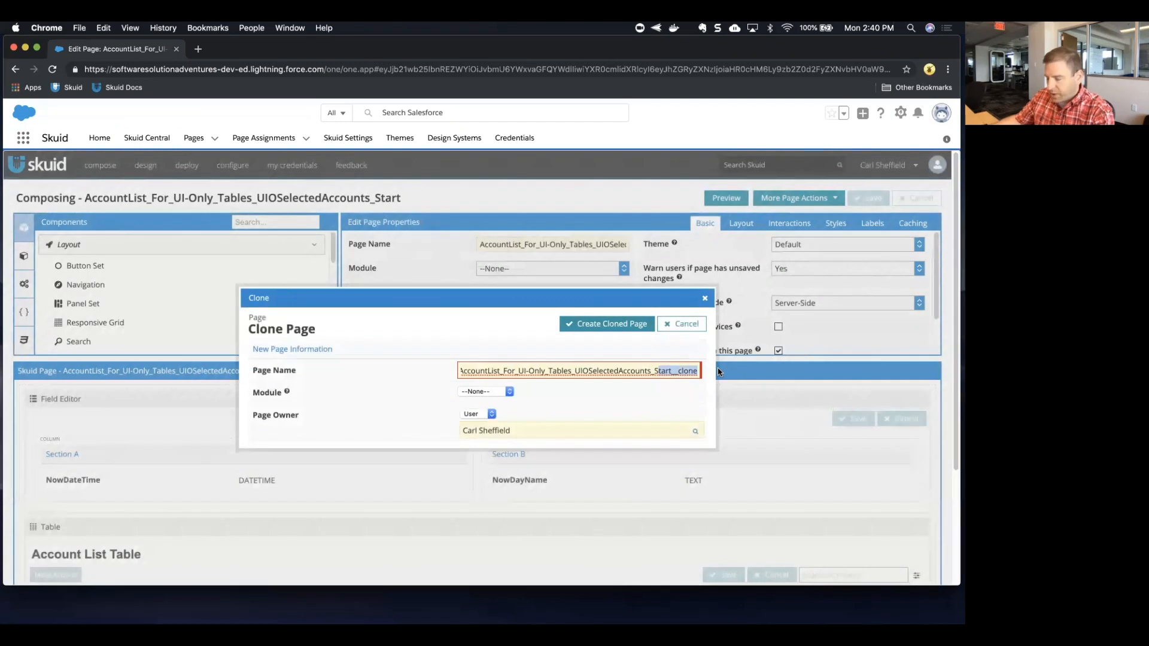
key(BackSpace)
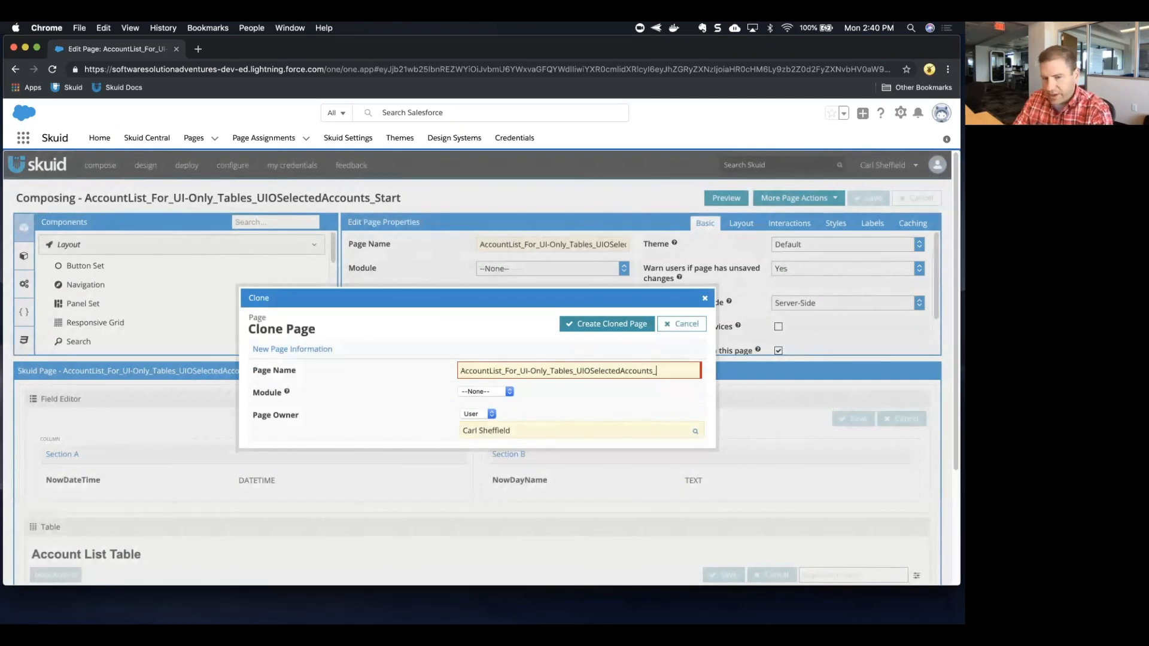
text(Build)
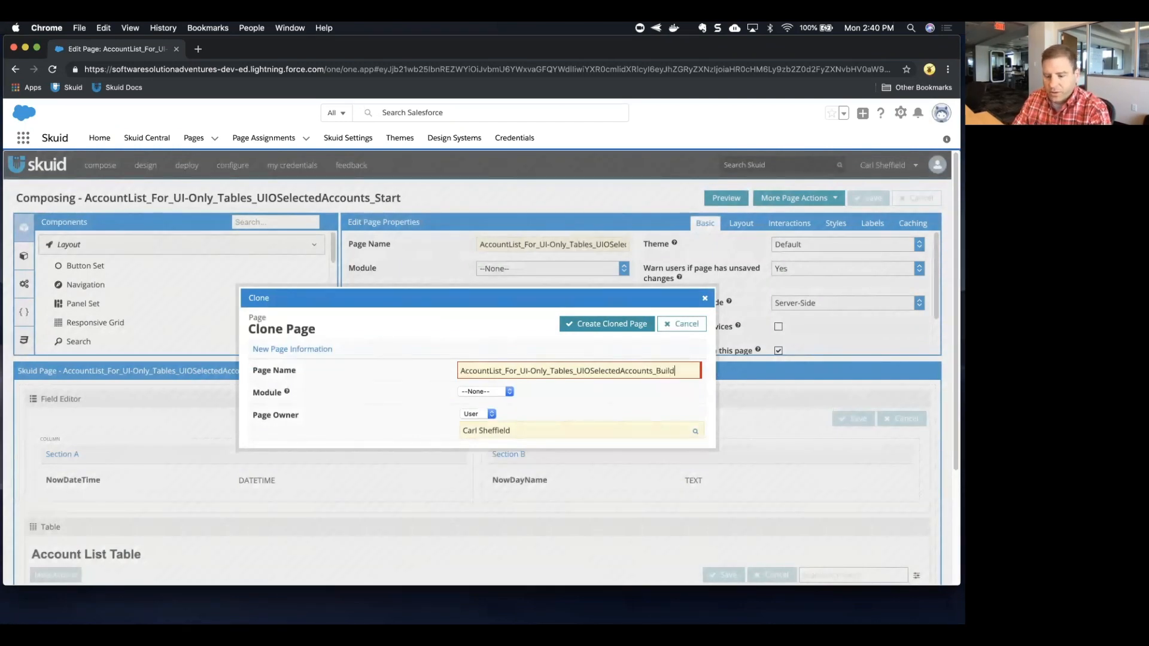
text(01)
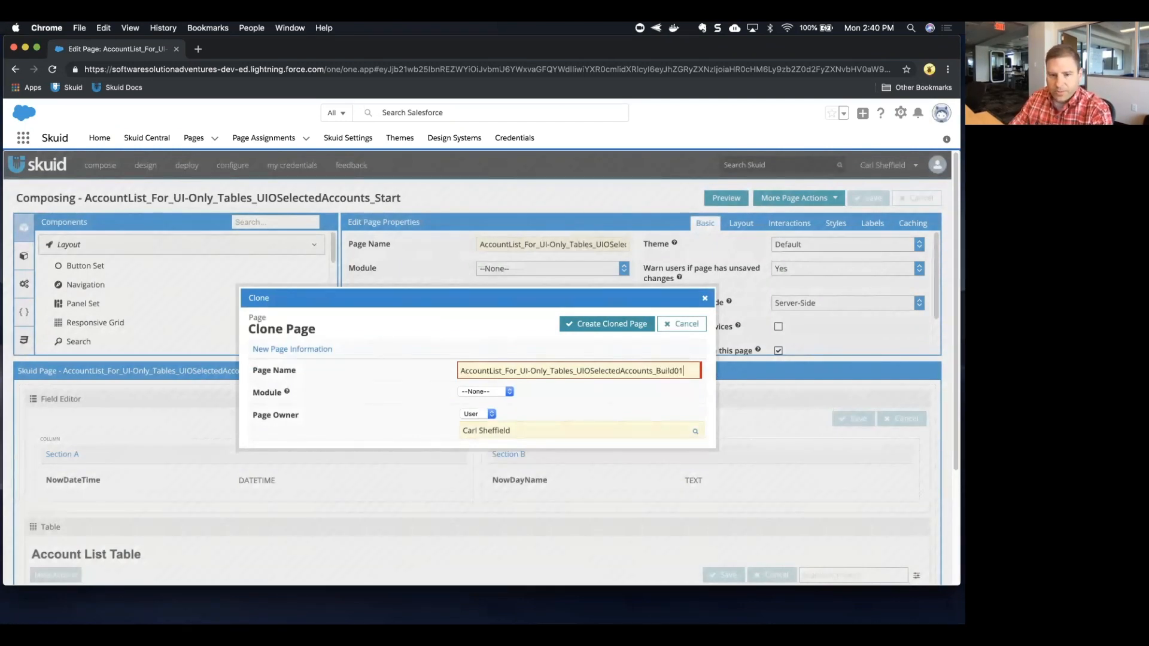
click(611, 330)
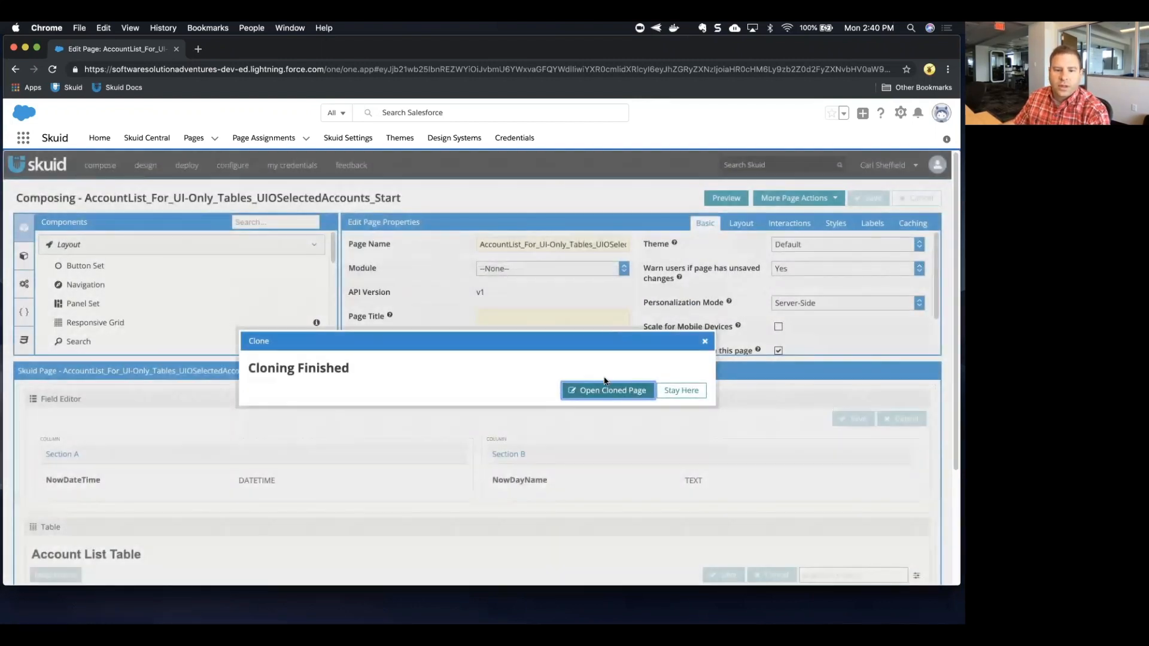
click(599, 393)
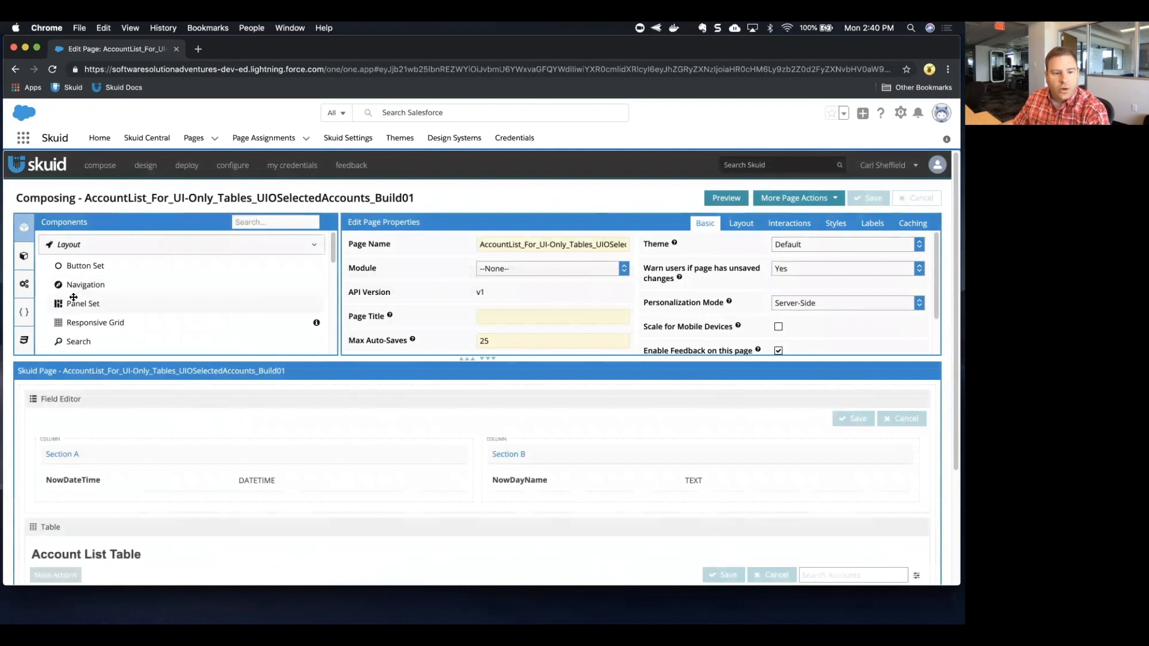
Examine the selected fields of the AccountList01 model in an enlarged model editing area.
click(24, 256)
click(71, 246)
click(78, 263)
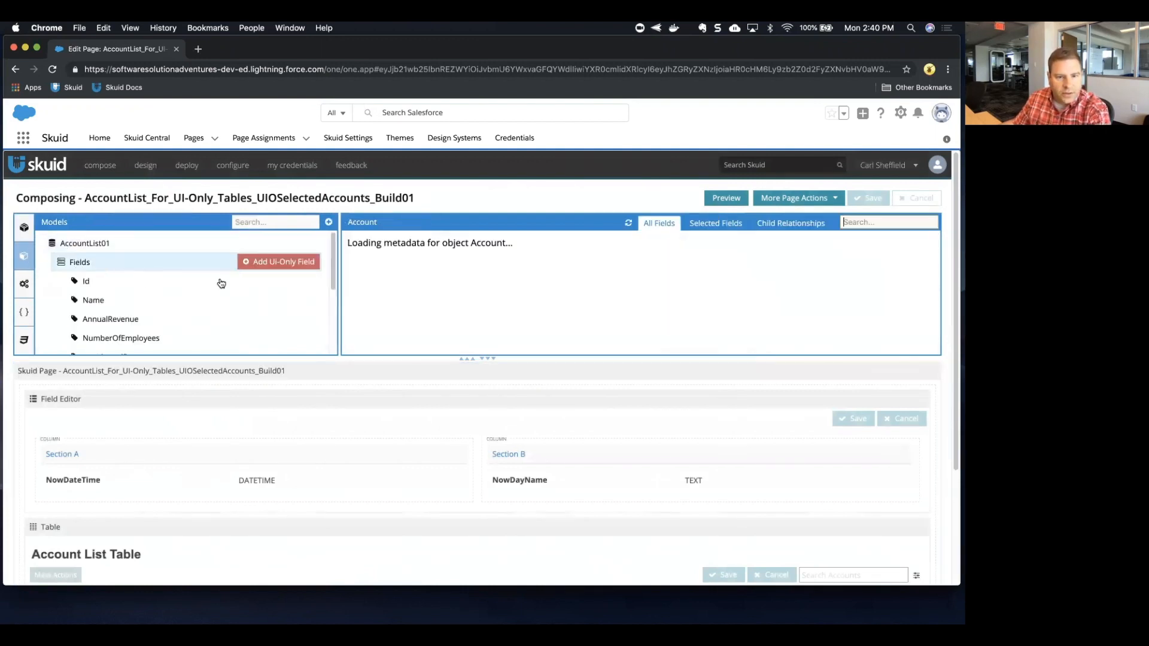
click(718, 227)
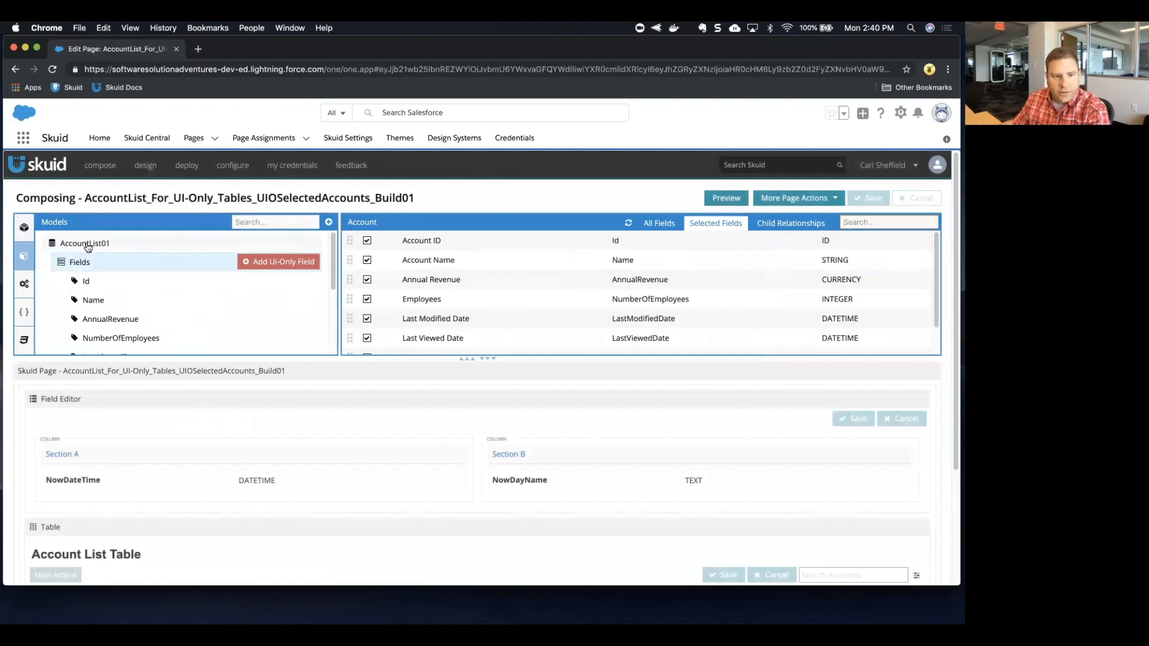
click(488, 358)
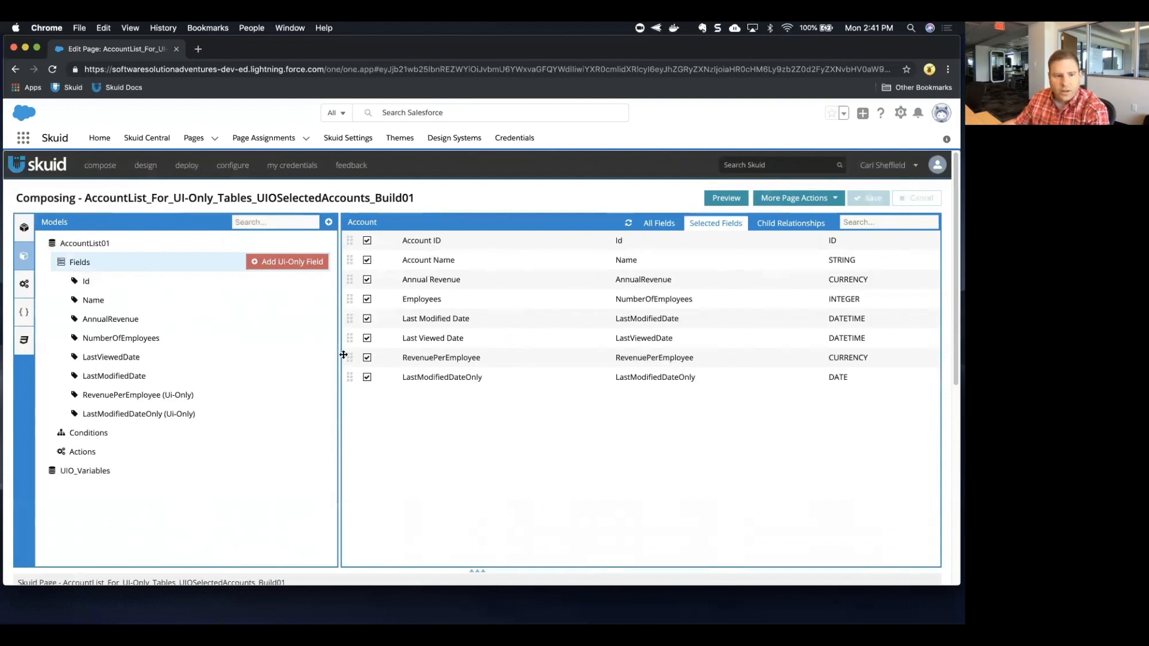
Add a new model to the page with the Model Id UIO_SelectedAccounts.
click(328, 223)
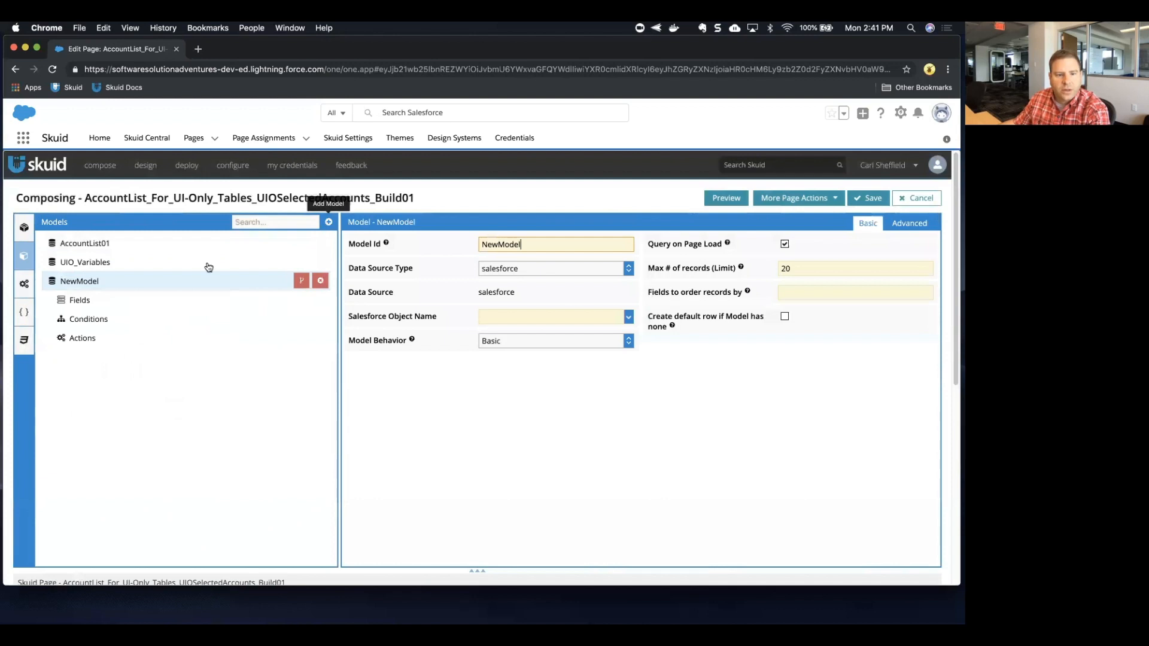
drag(536, 243, 422, 232)
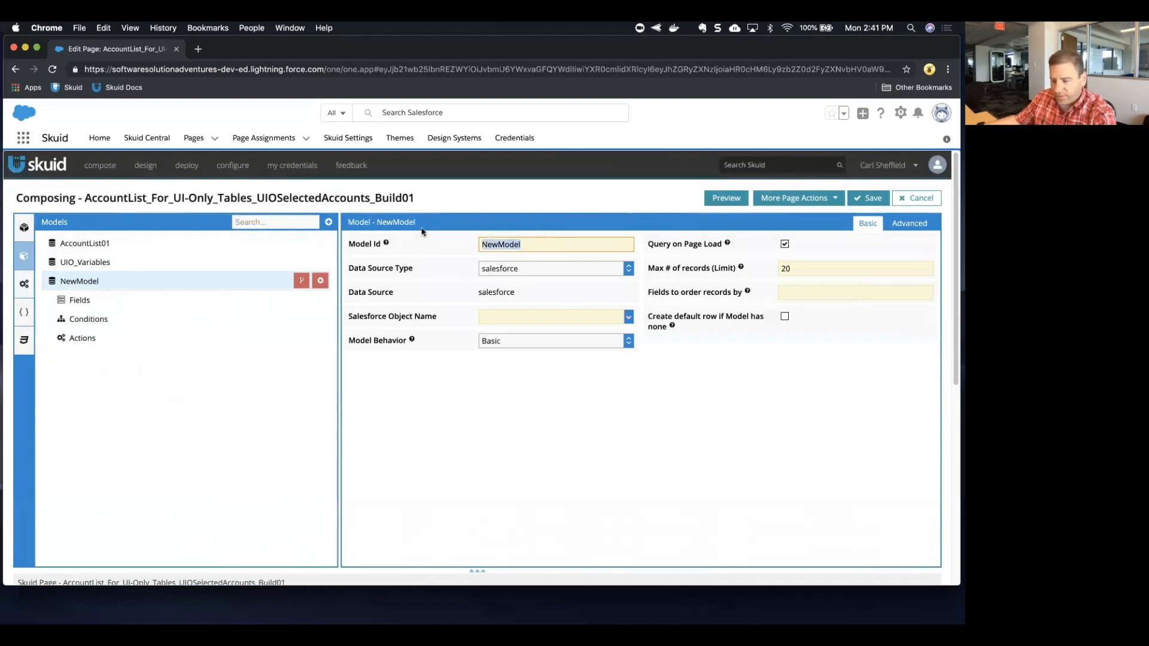
text(U)
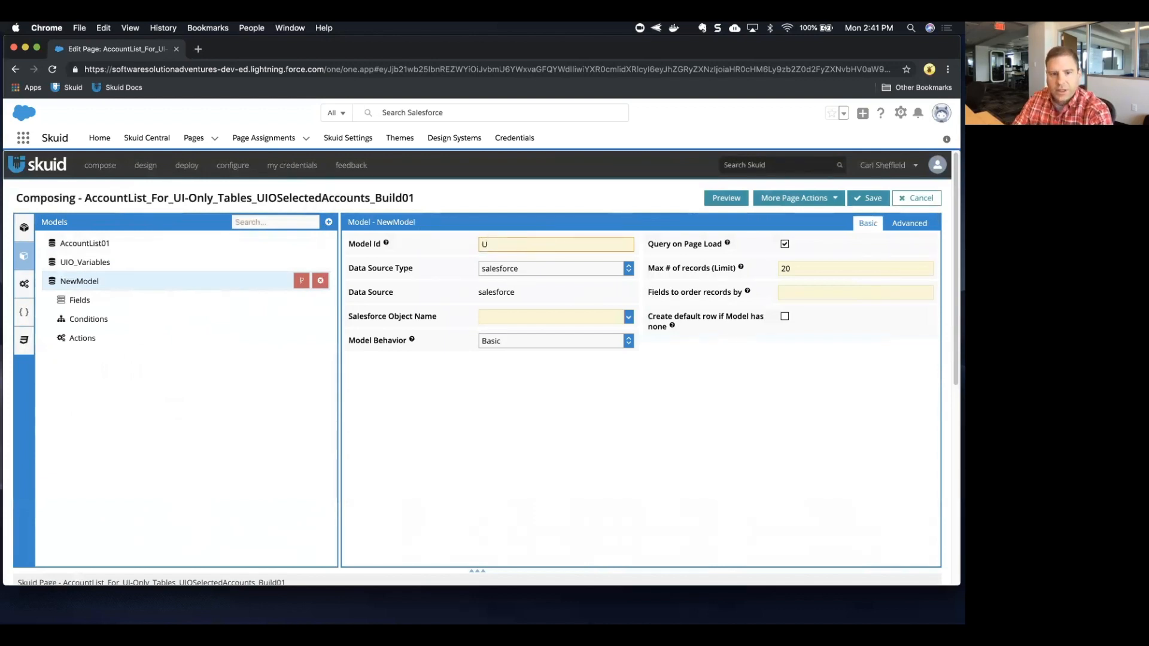
text(IO_)
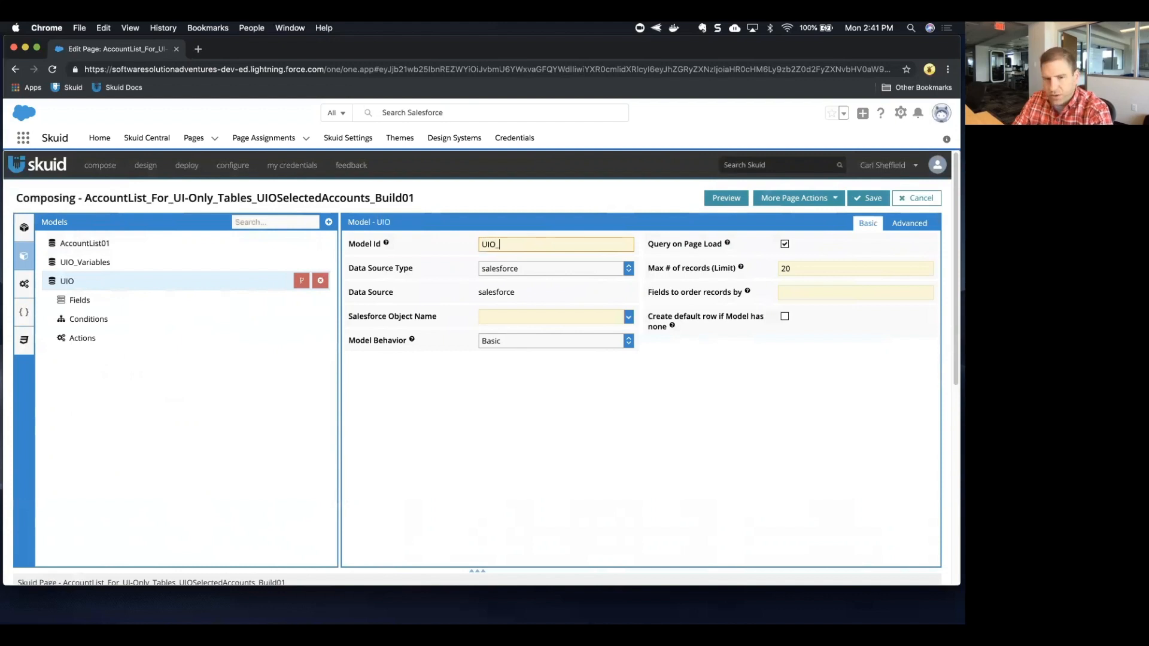
text(Sele)
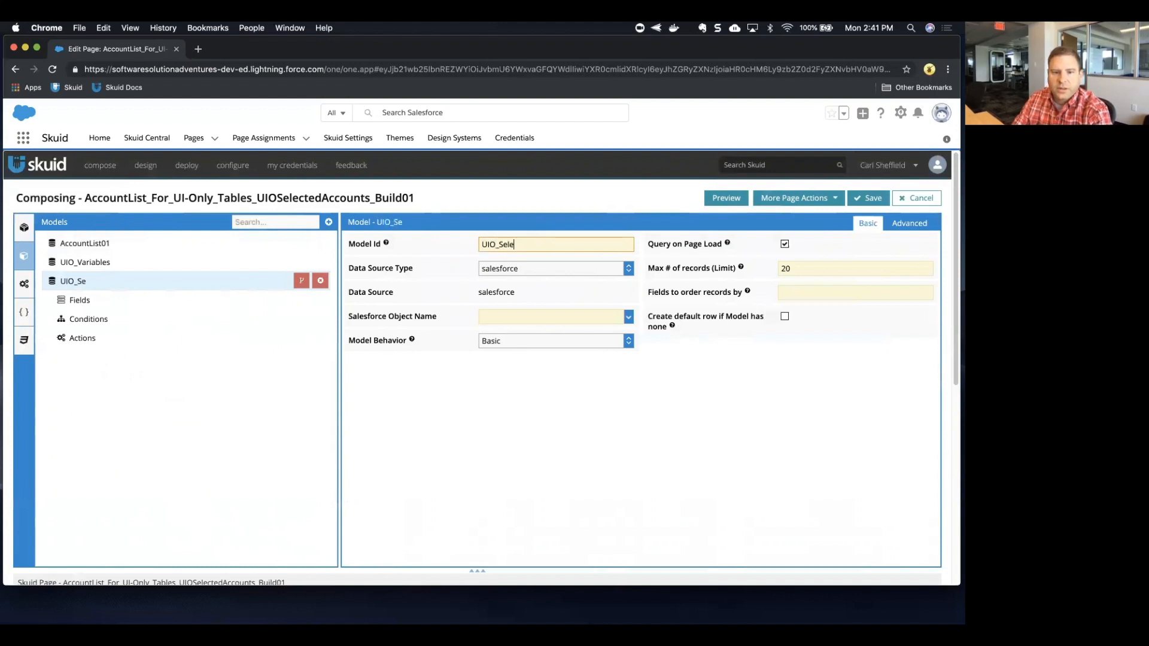
text(ctedAccounts)
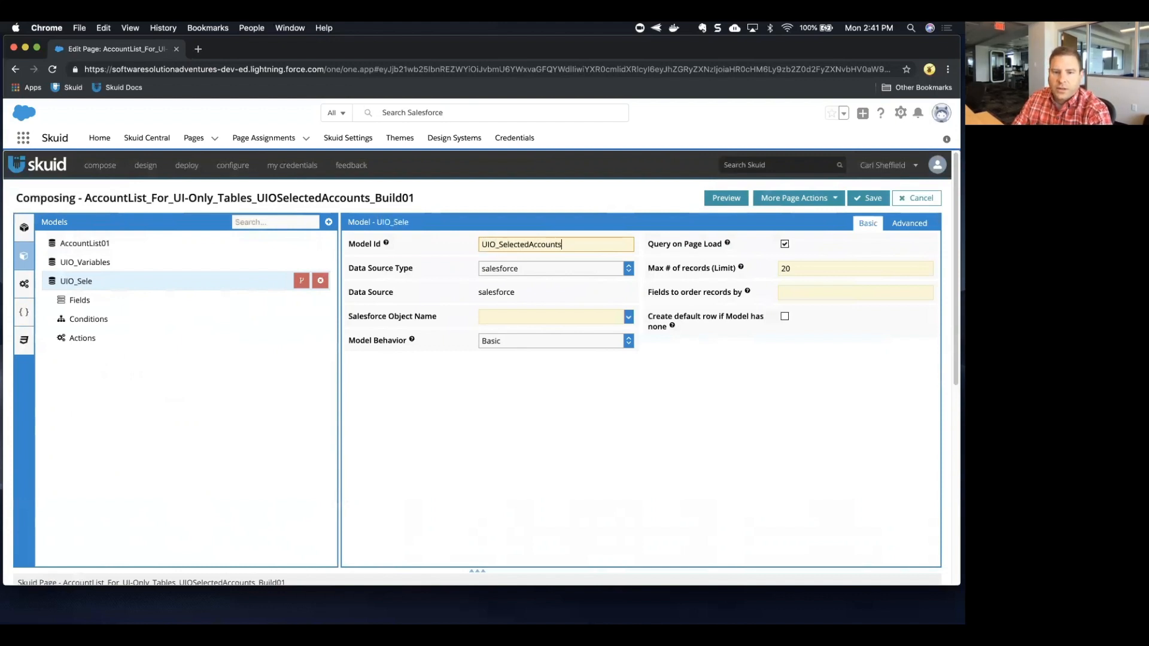
Make UIO_SelectedAccounts a Ui-Only model without a default row, and save the page.
click(504, 269)
click(504, 279)
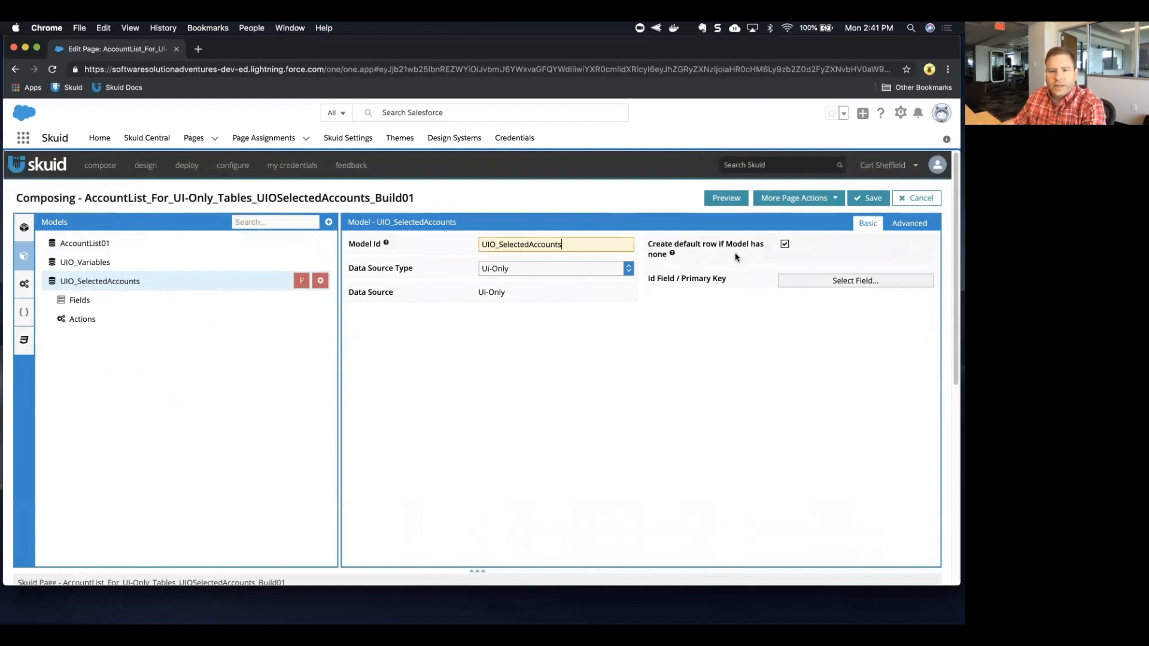
click(785, 246)
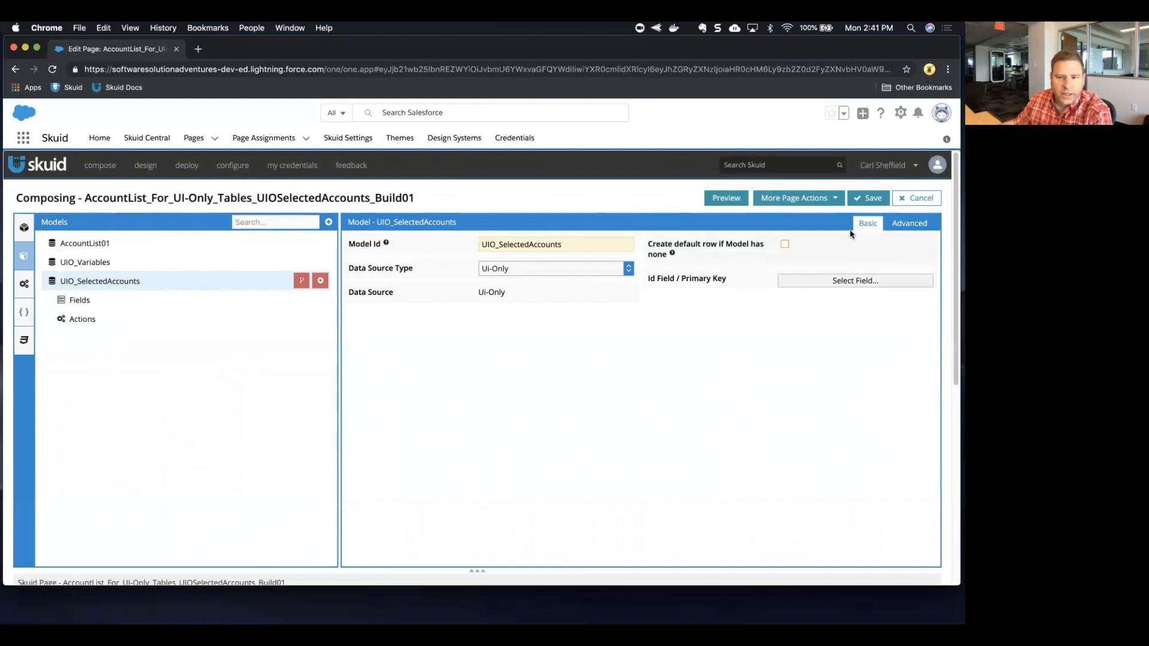
click(875, 198)
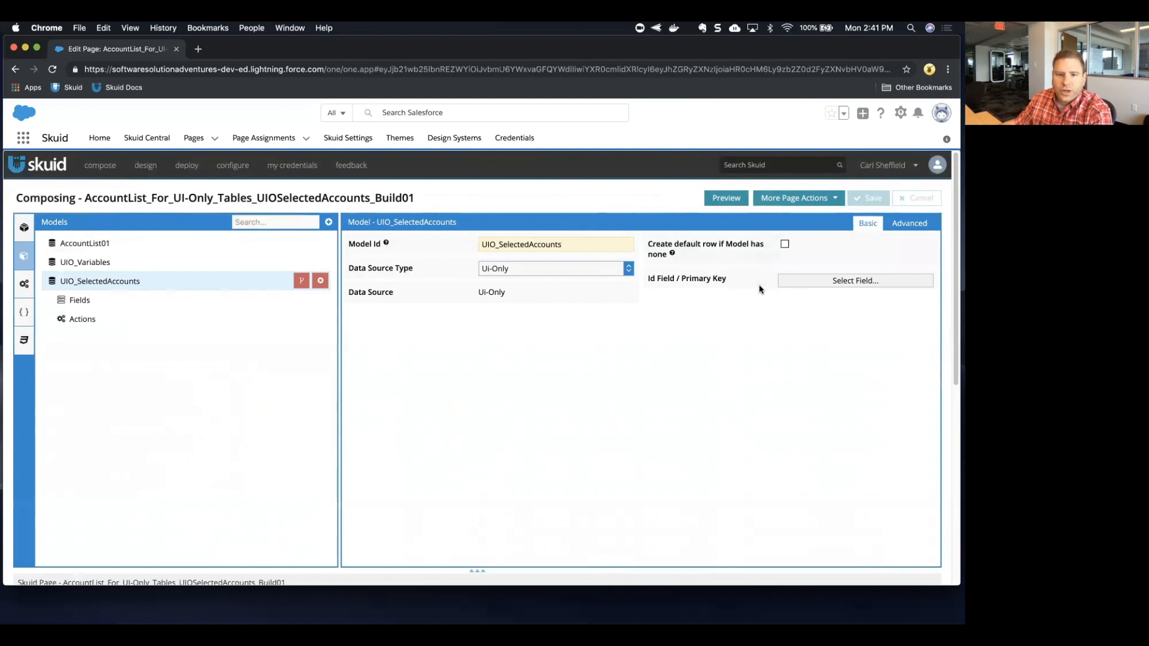
Add five new fields to the UIO_SelectedAccounts model.
click(77, 306)
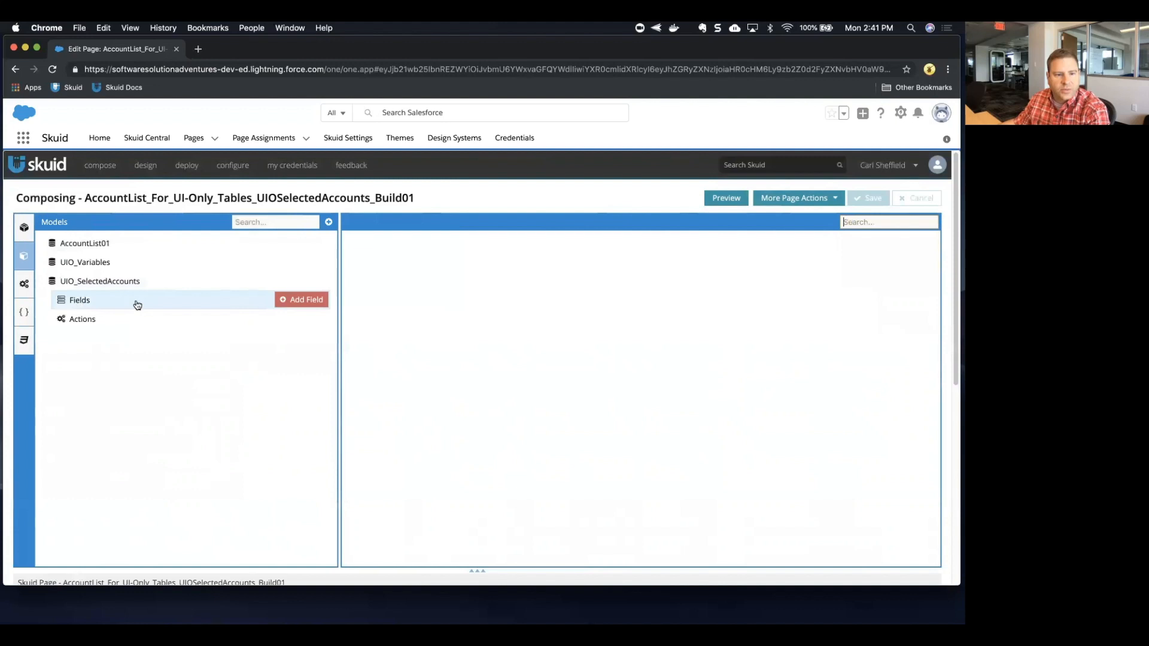
click(309, 303)
click(269, 304)
click(299, 300)
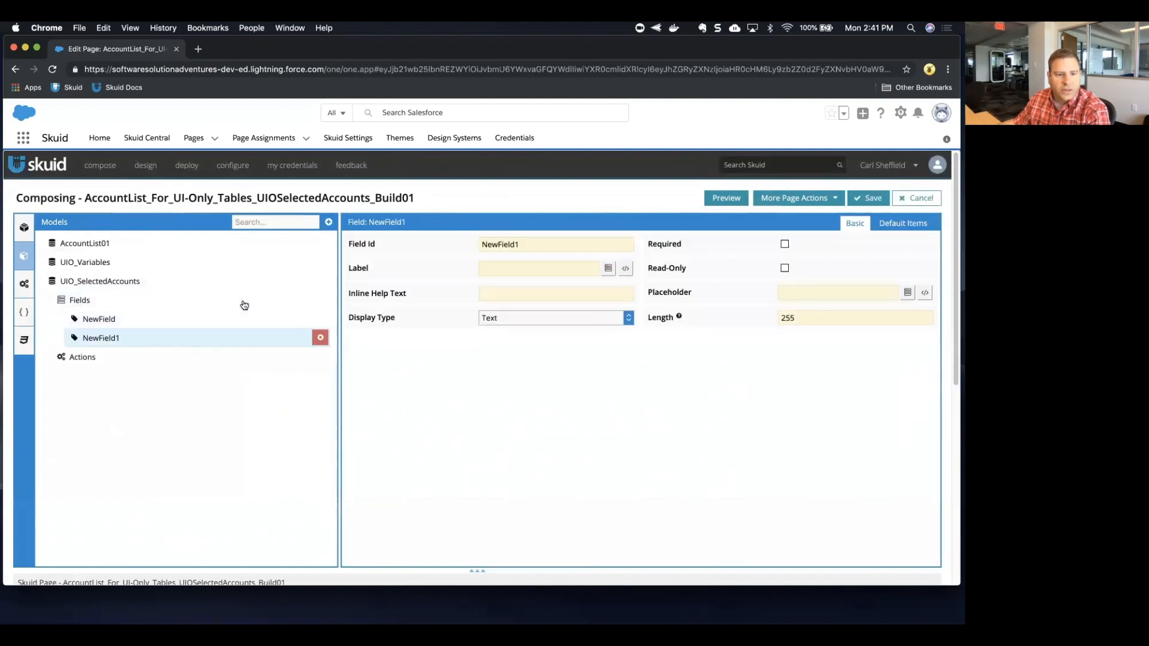
click(245, 302)
click(303, 305)
click(267, 303)
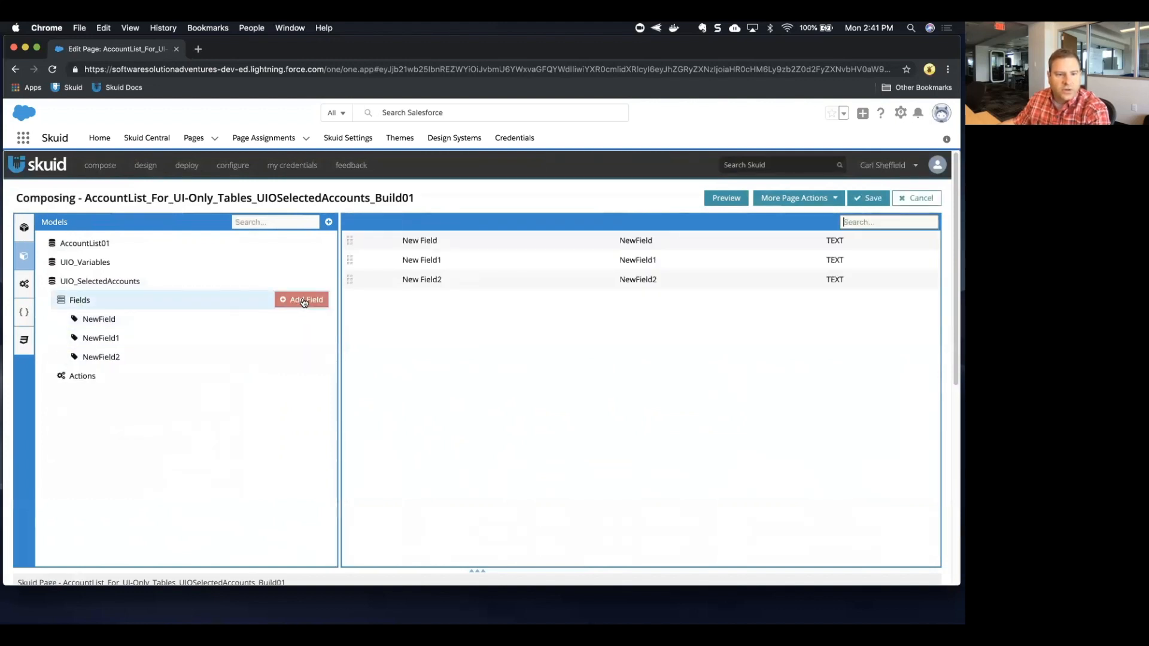
click(303, 299)
click(222, 301)
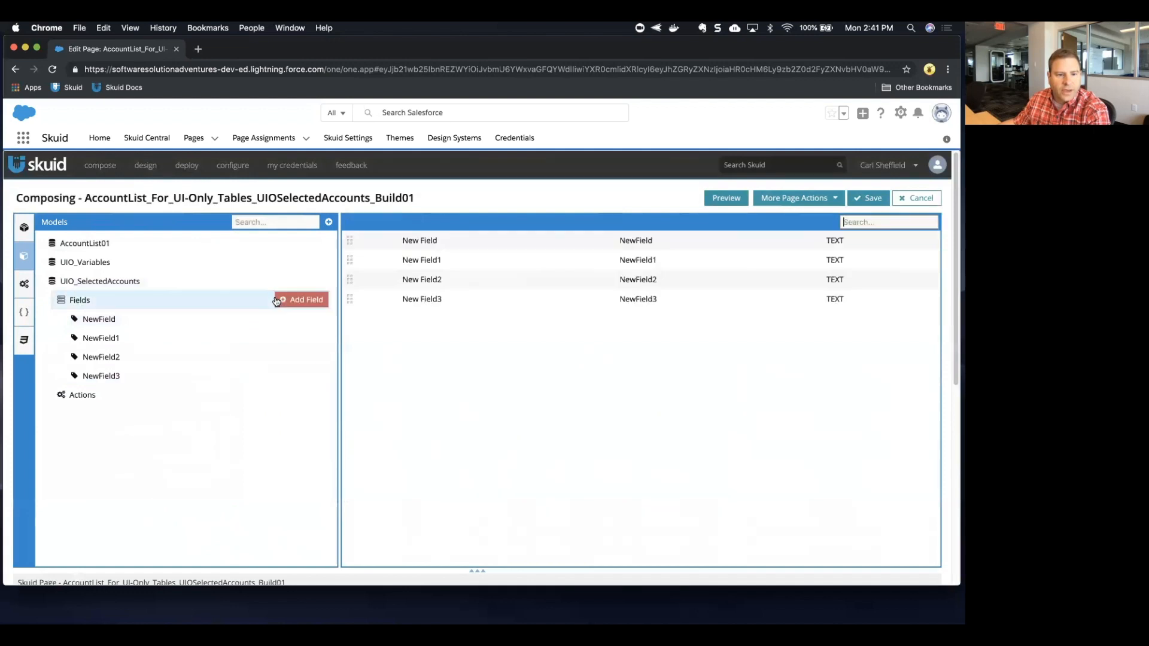
click(305, 303)
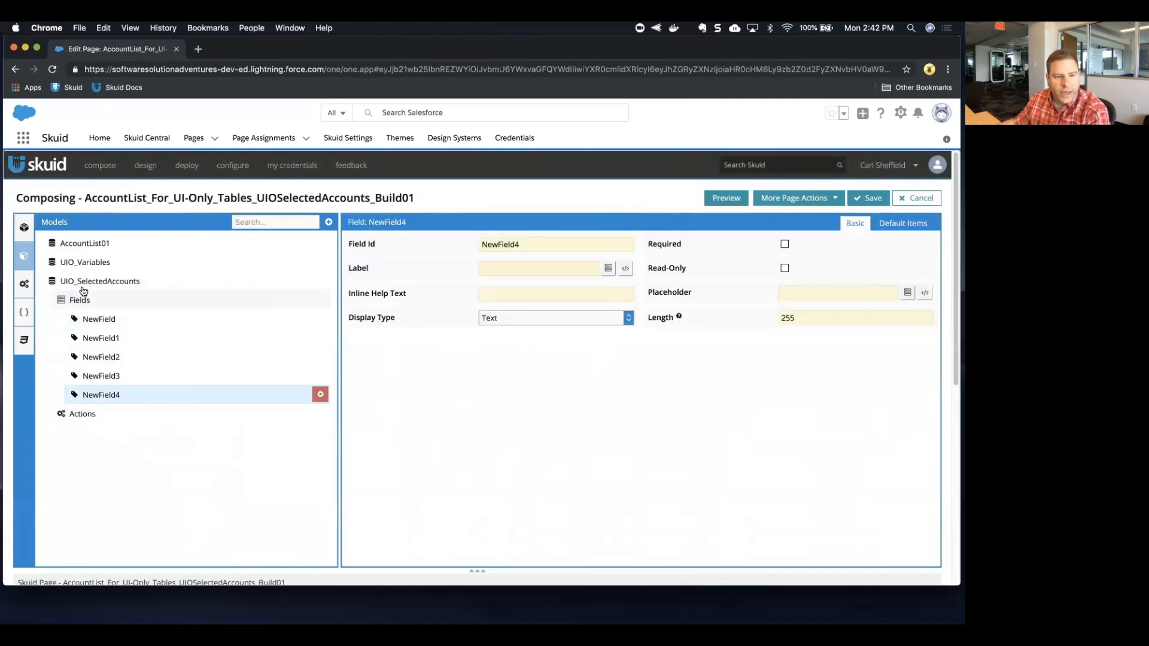
Give the first new field the Field Id Id, the label Account ID and a length of 25.
click(90, 320)
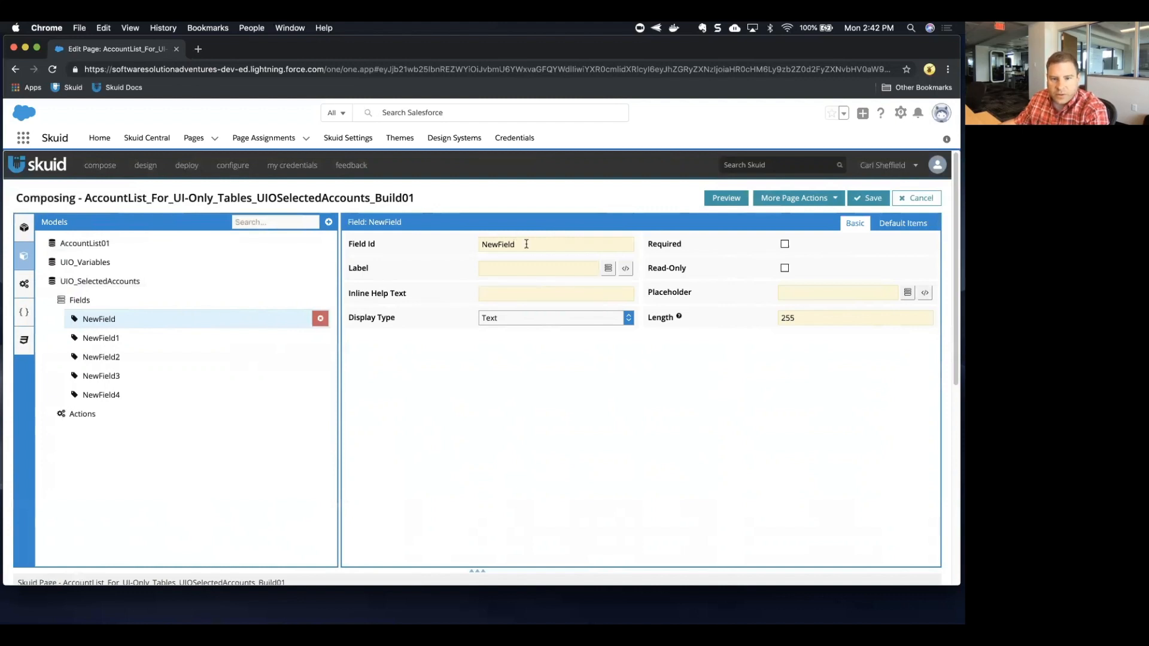
drag(526, 243, 413, 251)
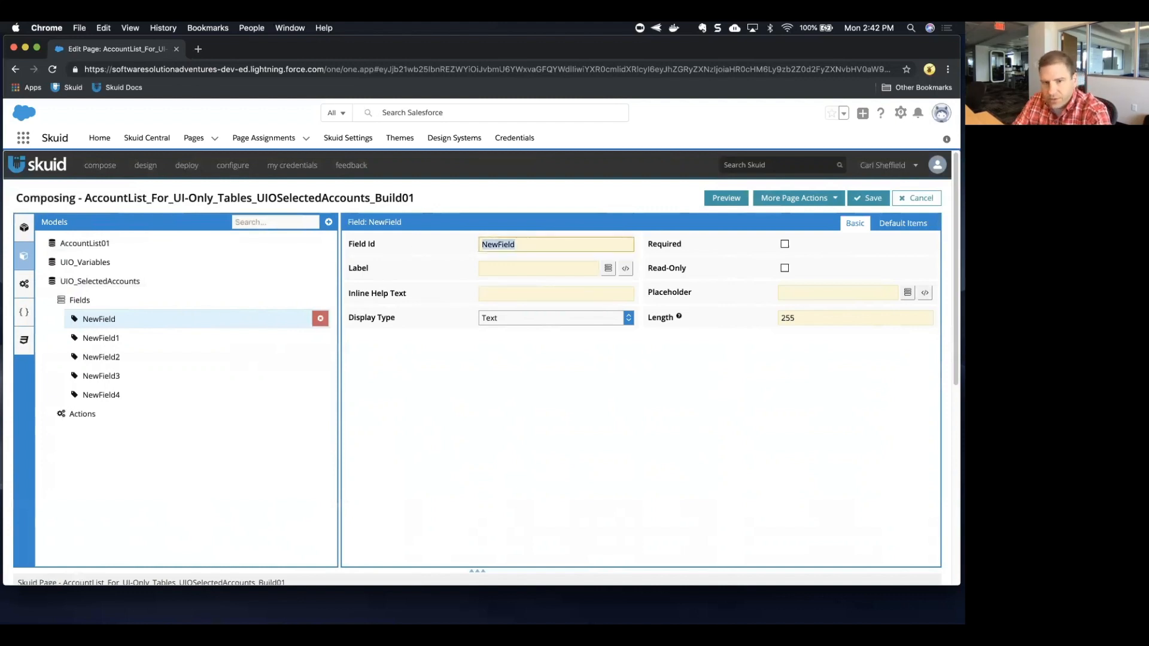
text(Id)
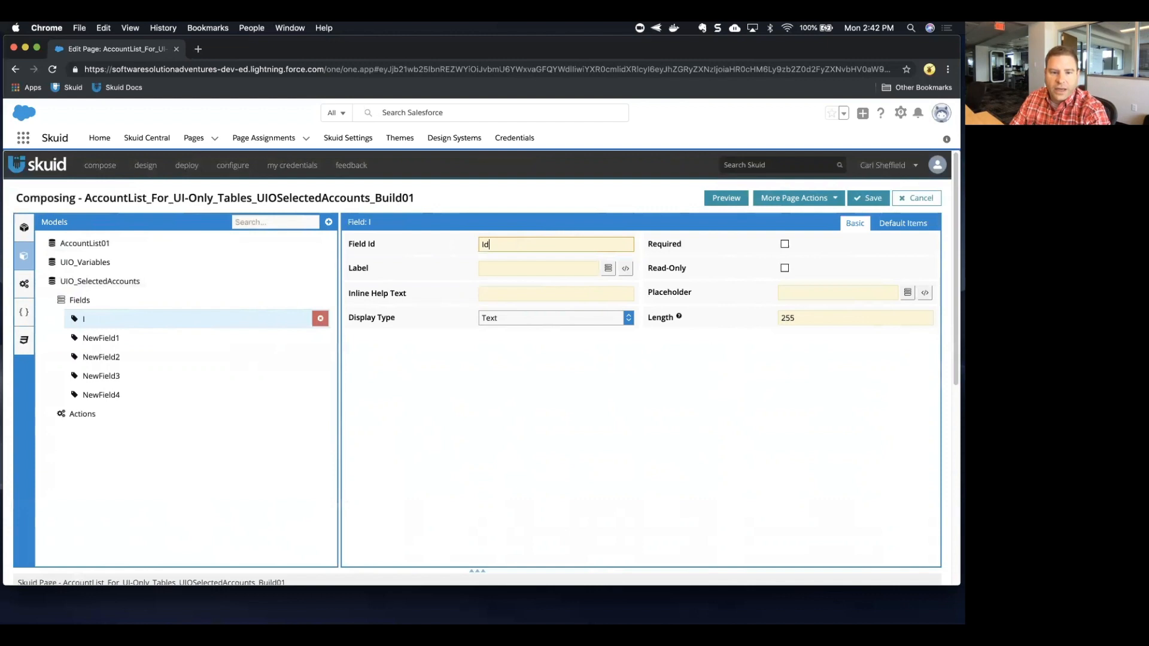
key(Tab)
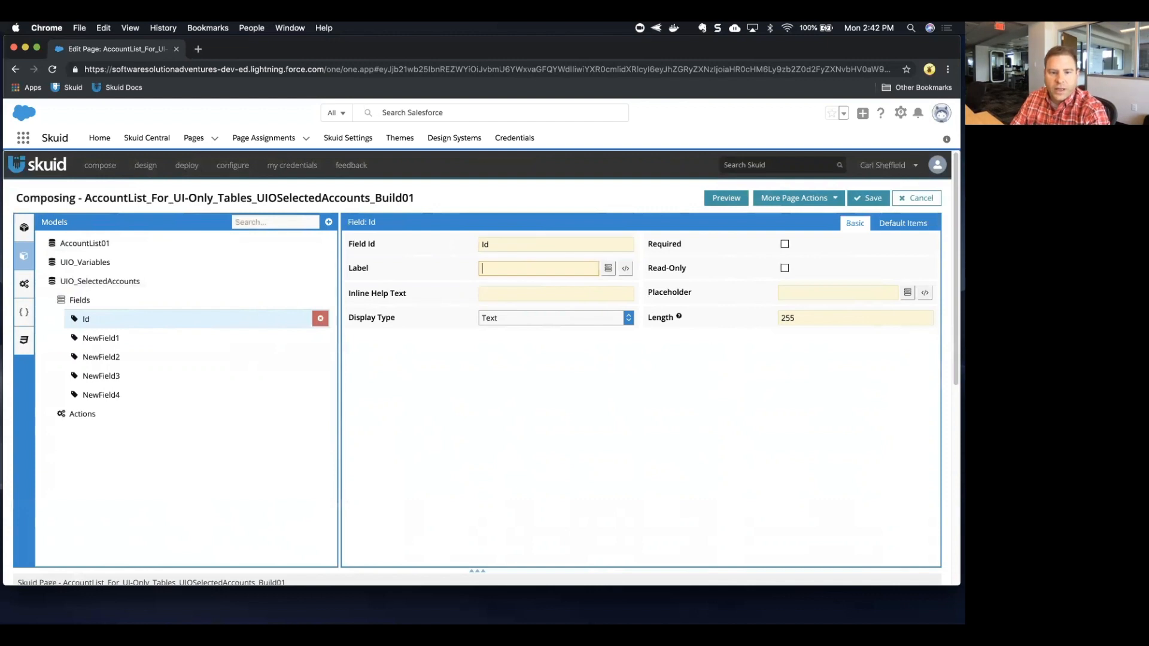
text(Account I)
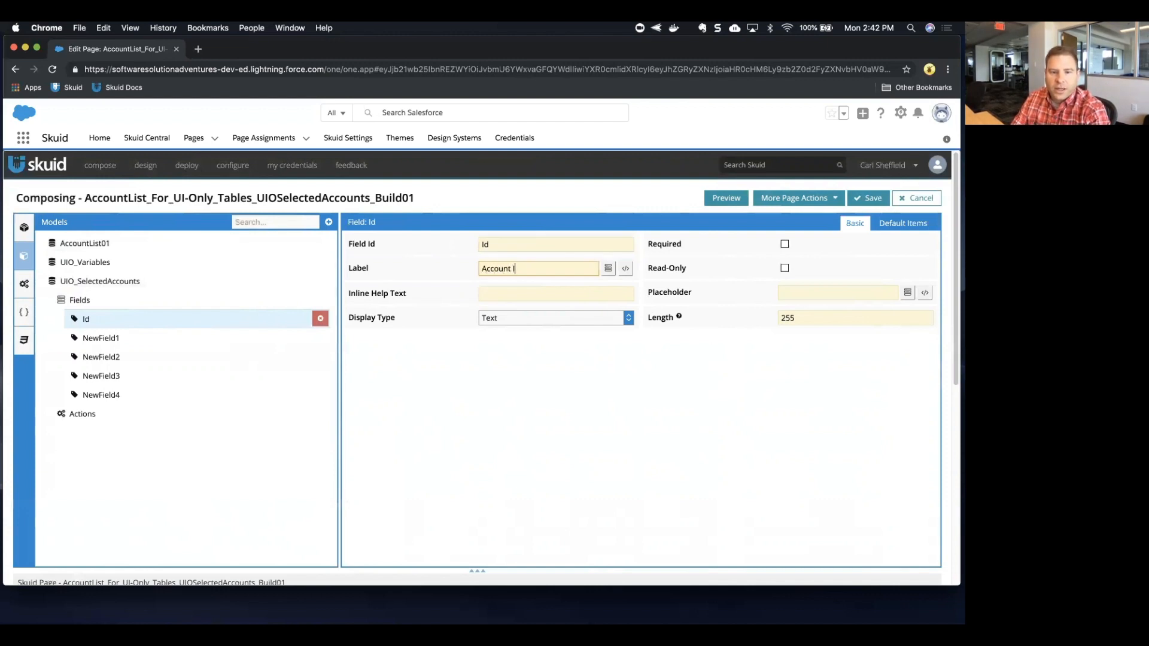
text(D)
key(Return)
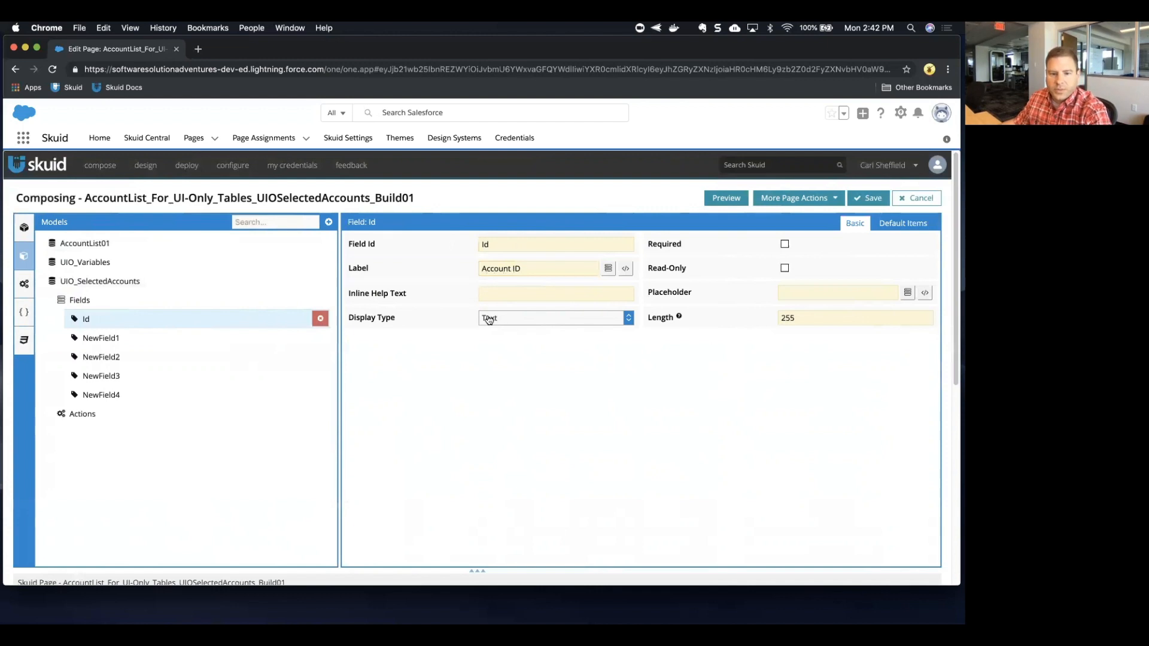
drag(808, 319, 756, 320)
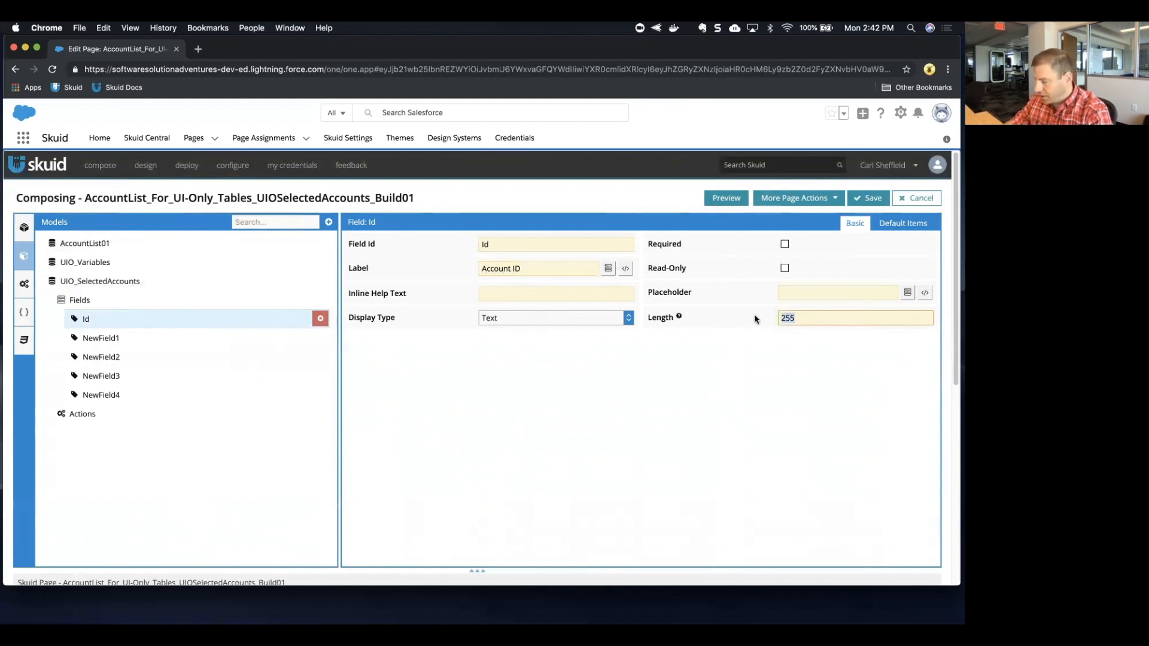
text(25)
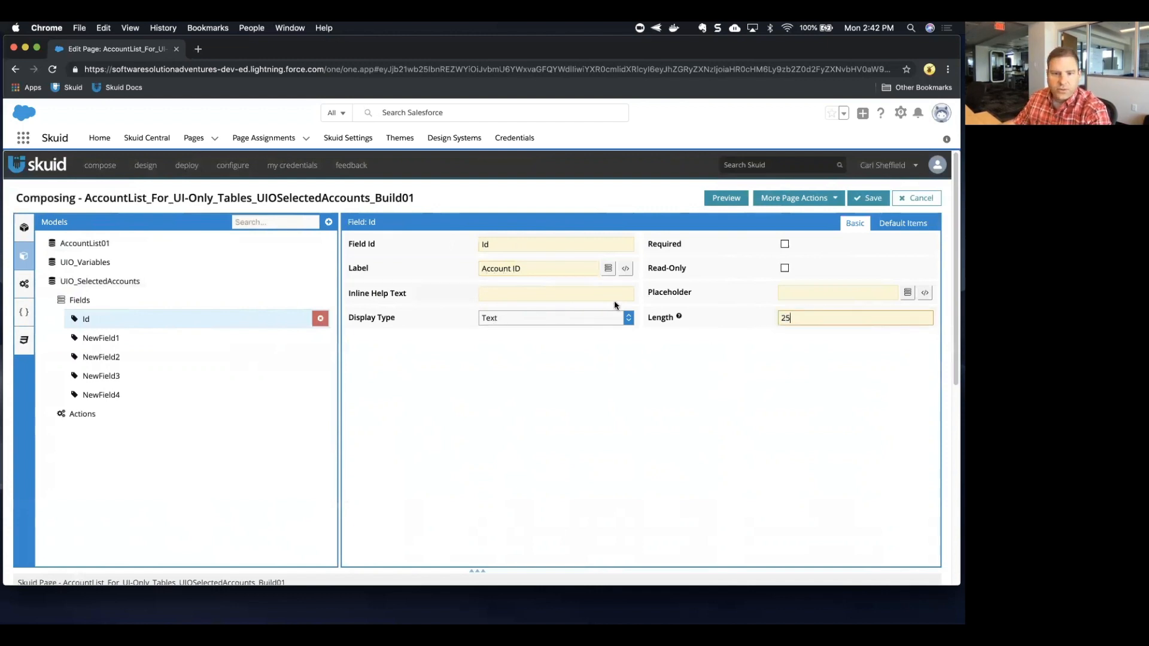
Give NewField1 the Field Id Name, the label Account Name and a length of 100.
click(128, 338)
drag(518, 244, 447, 238)
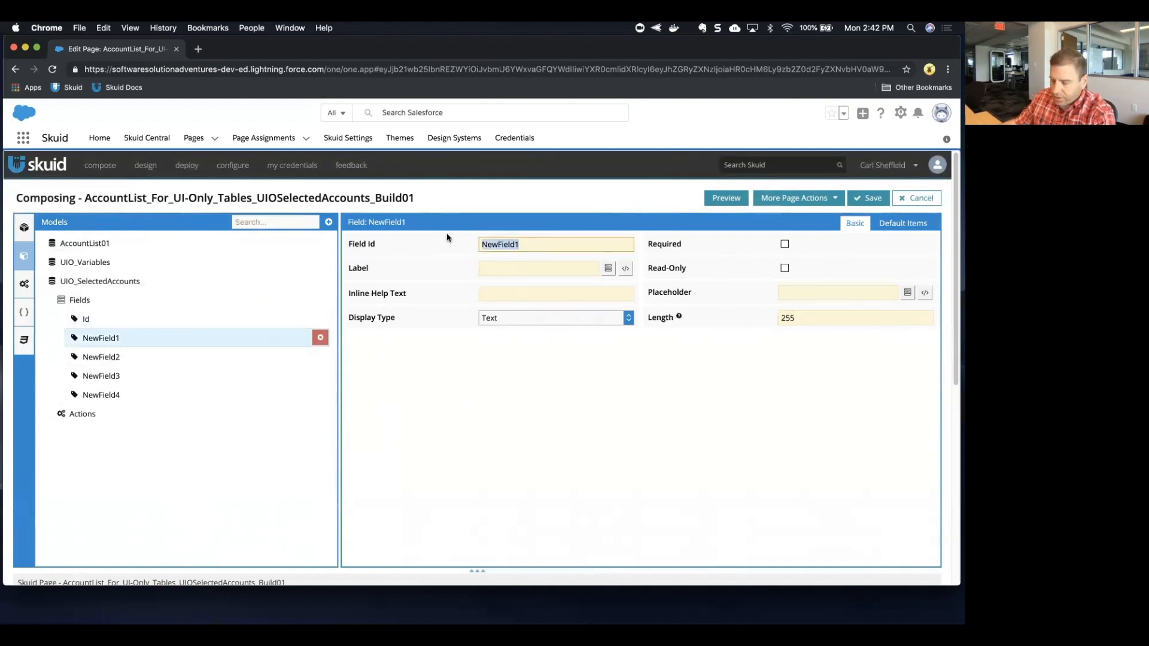
text(Name)
key(Tab)
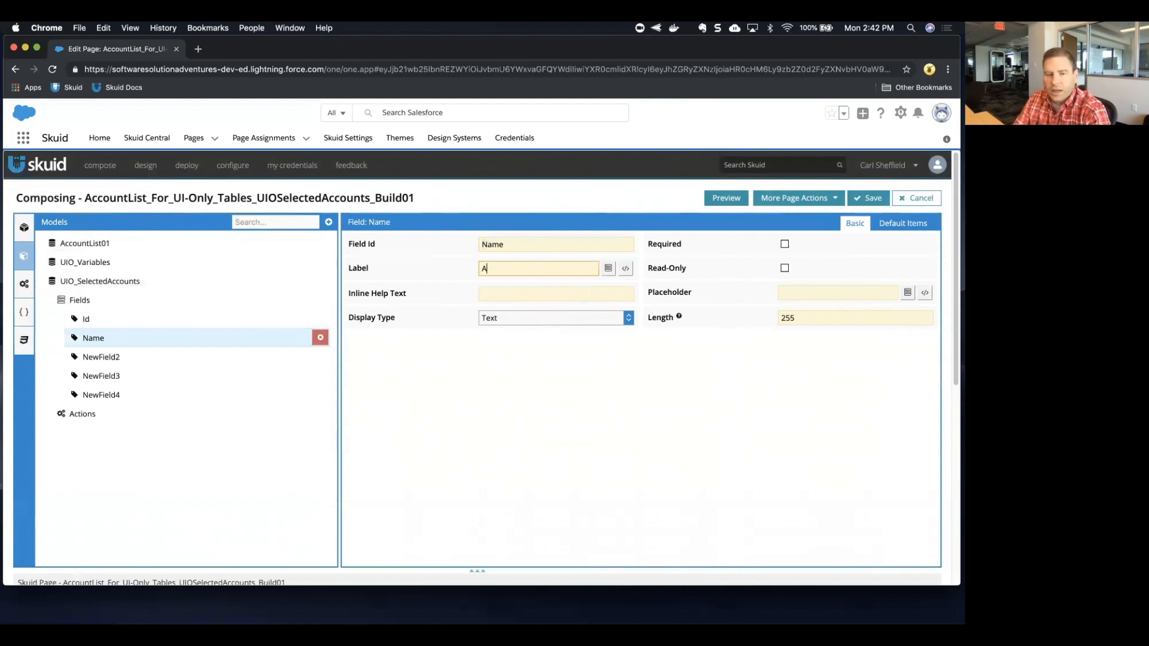
text(Account Name)
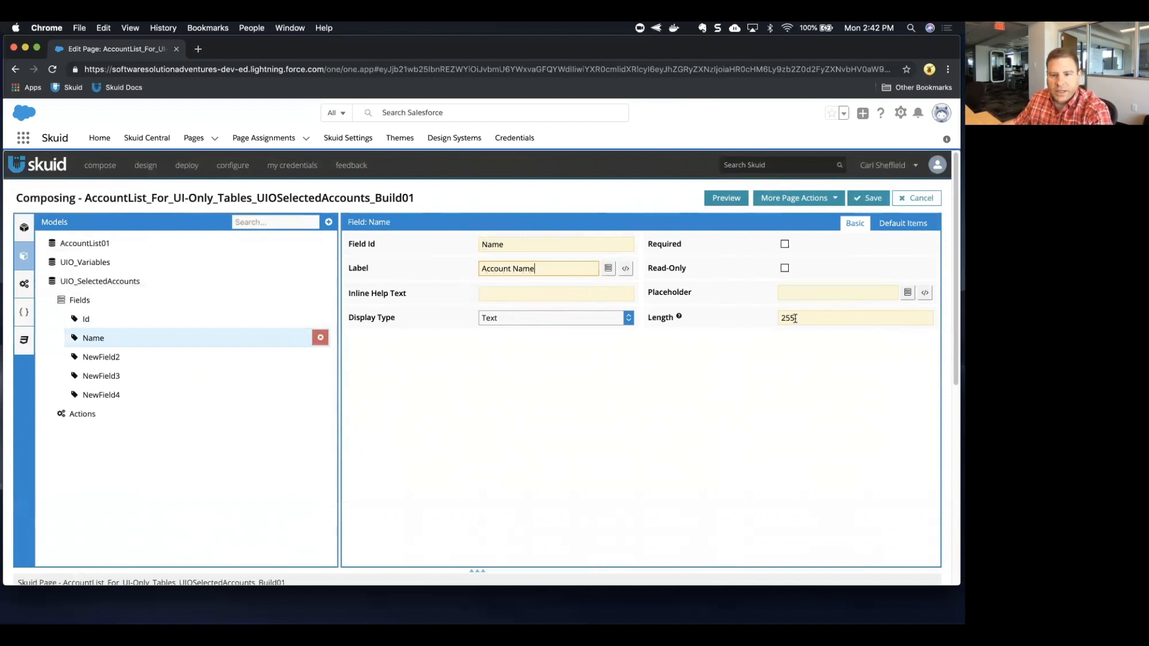
click(814, 318)
key(super+a)
text(1)
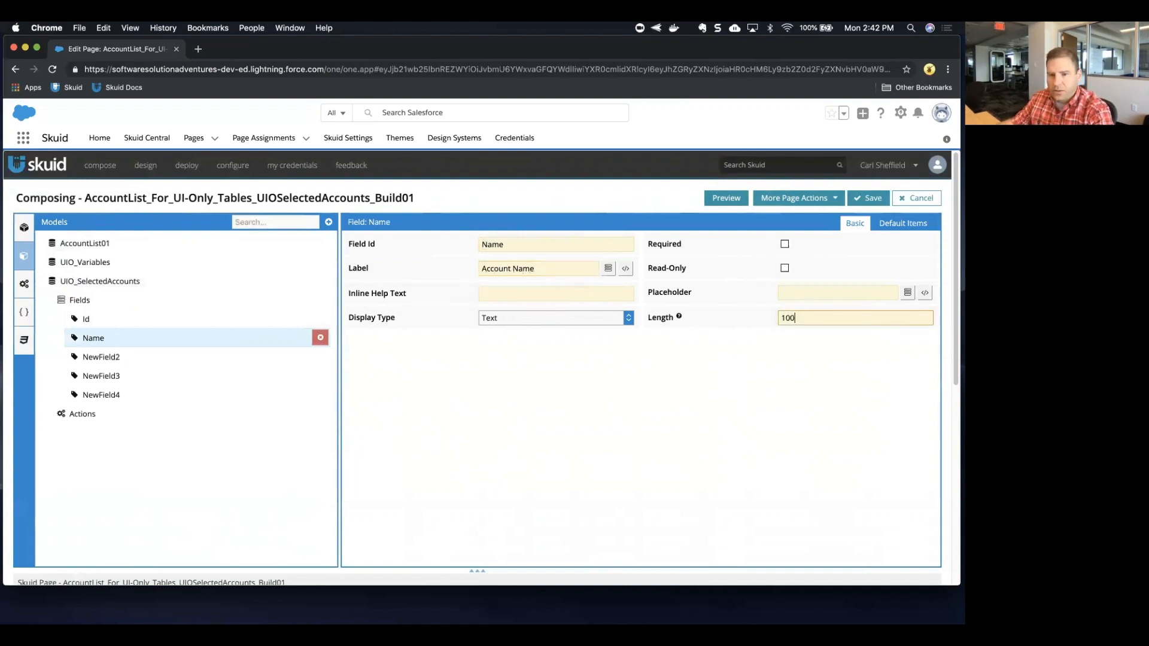
Give NewField2 the Field Id AnnualRevenue, the label Annual Revenue and the display type Currency.
click(150, 357)
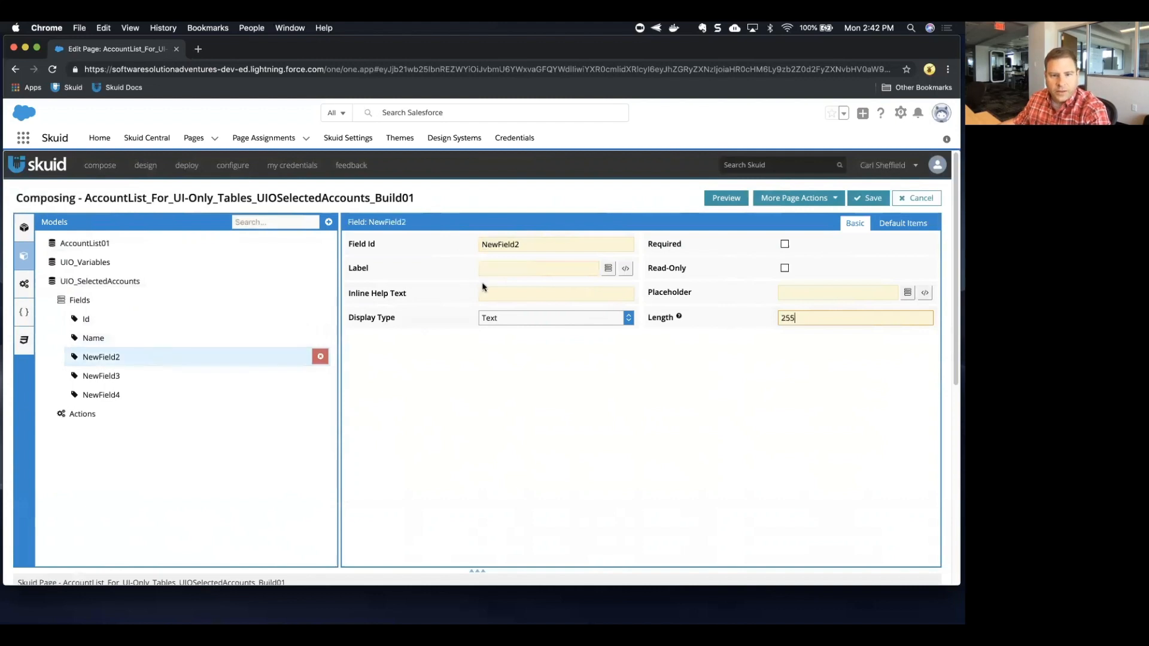
drag(538, 239, 439, 243)
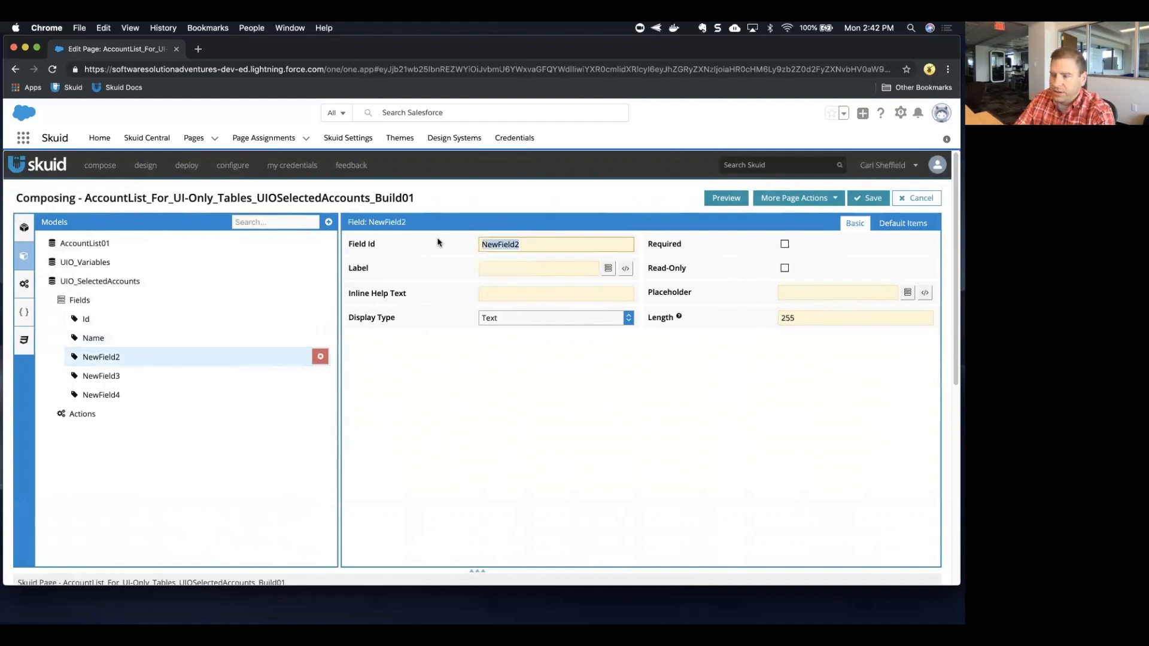
text(Annua)
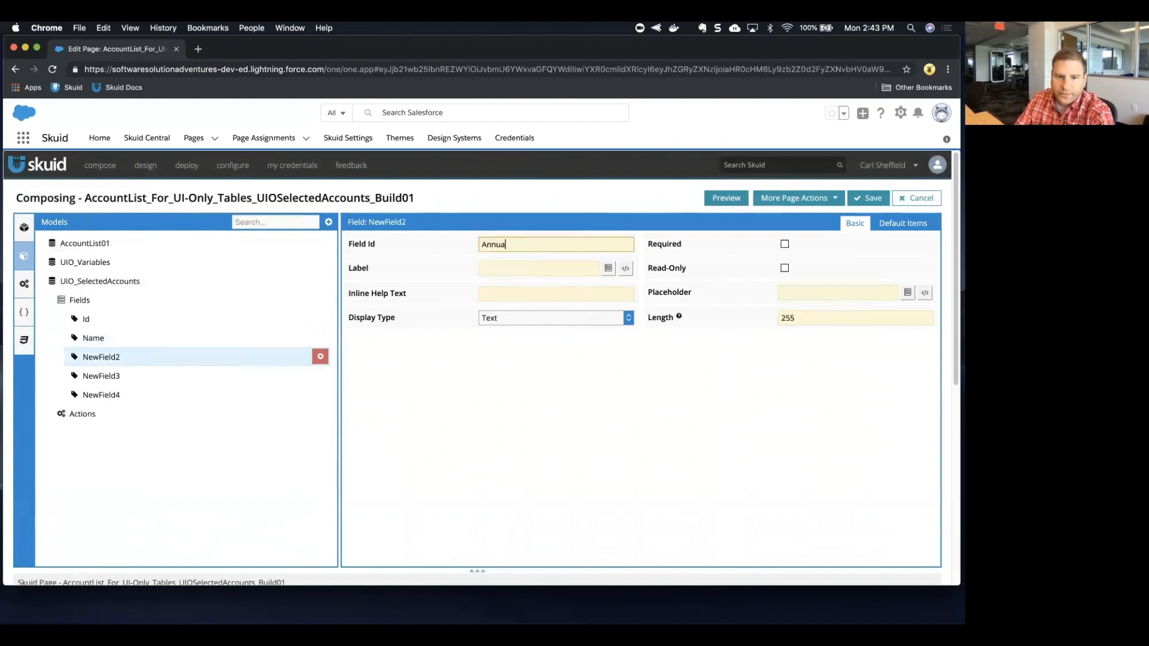
text(lRevenue)
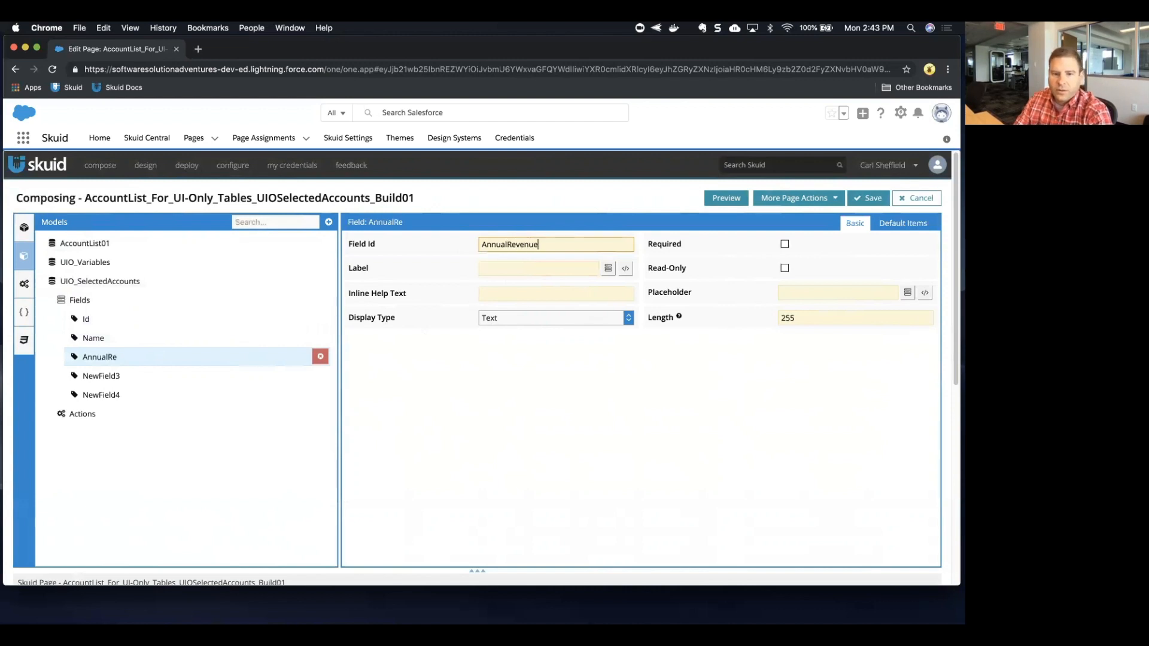
key(Tab)
text(An)
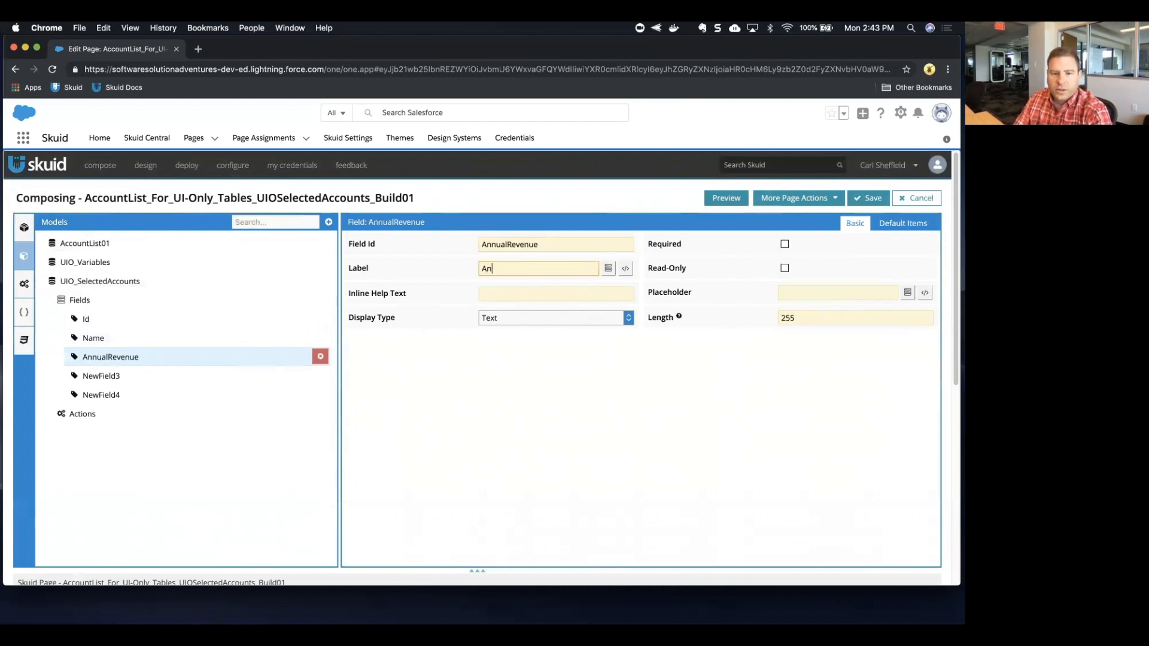
text(nual Revenue)
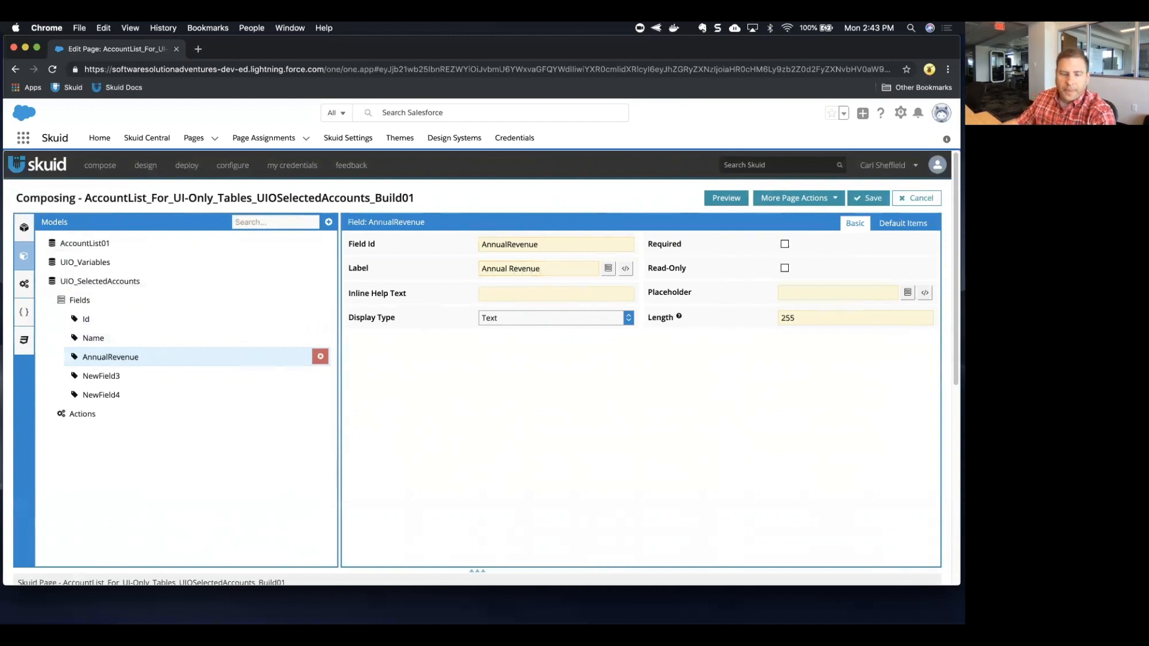
click(495, 318)
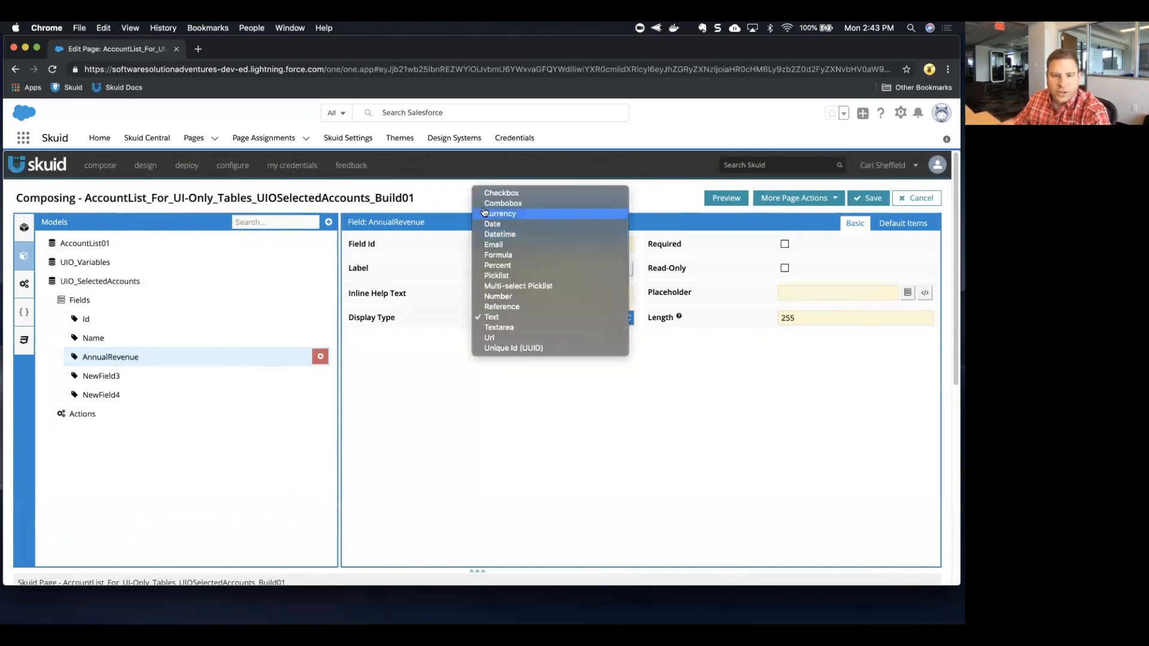
click(484, 213)
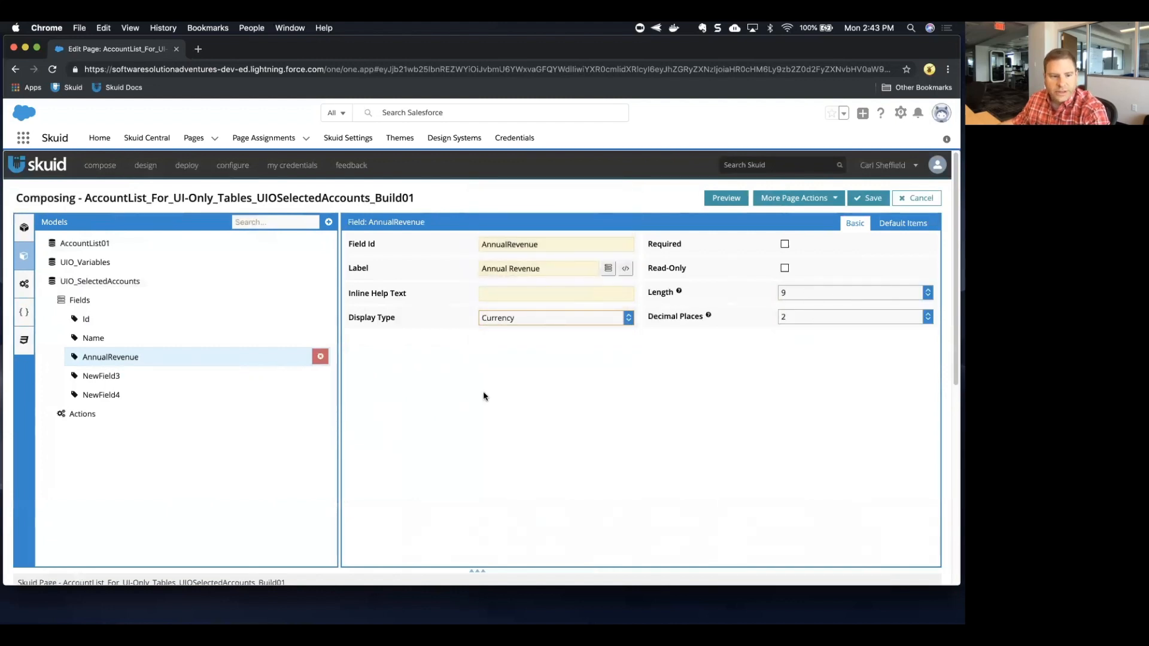
Give NewField3 the Field Id NumberOfEmployees and the label Employees.
click(174, 377)
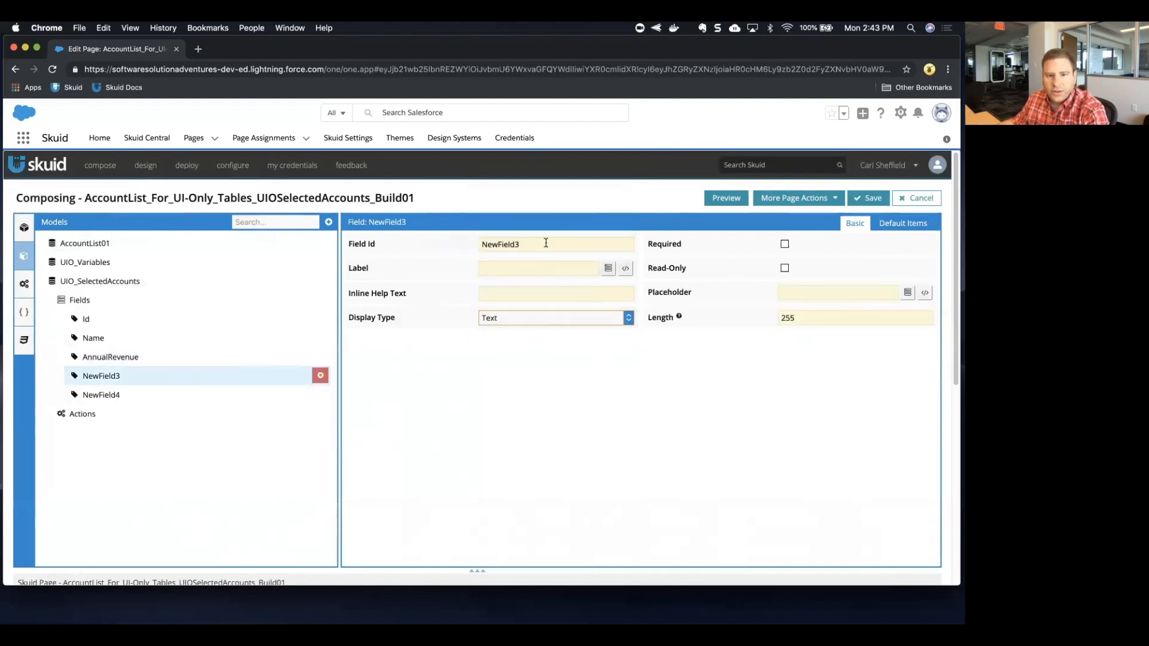
drag(547, 244, 375, 243)
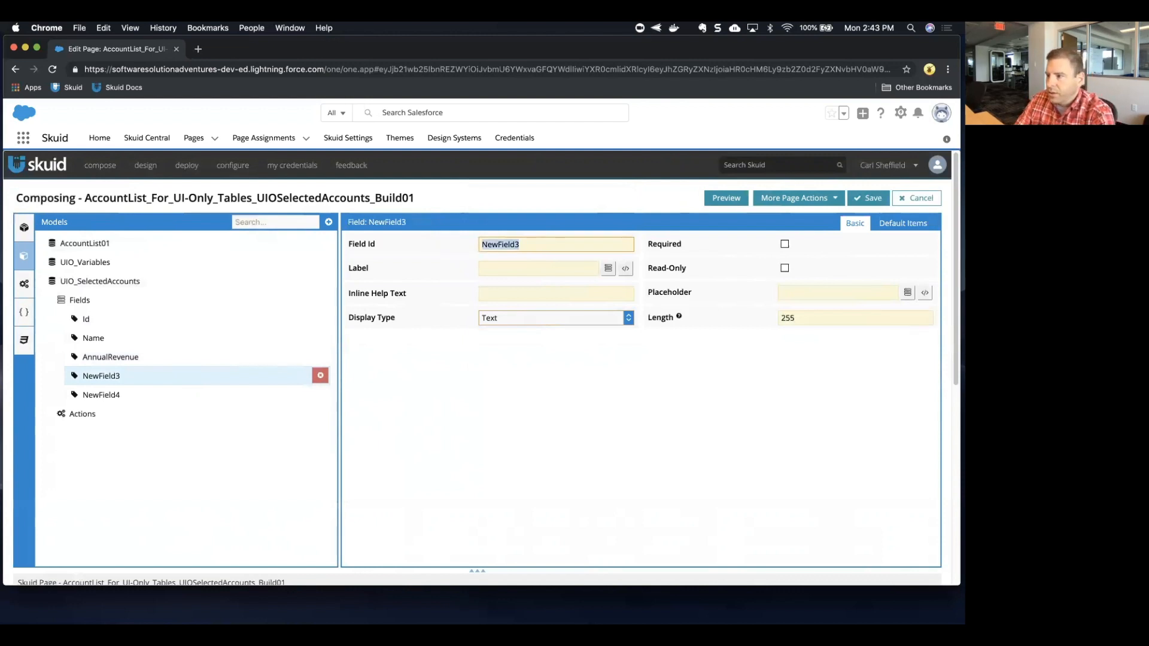
text(Nu)
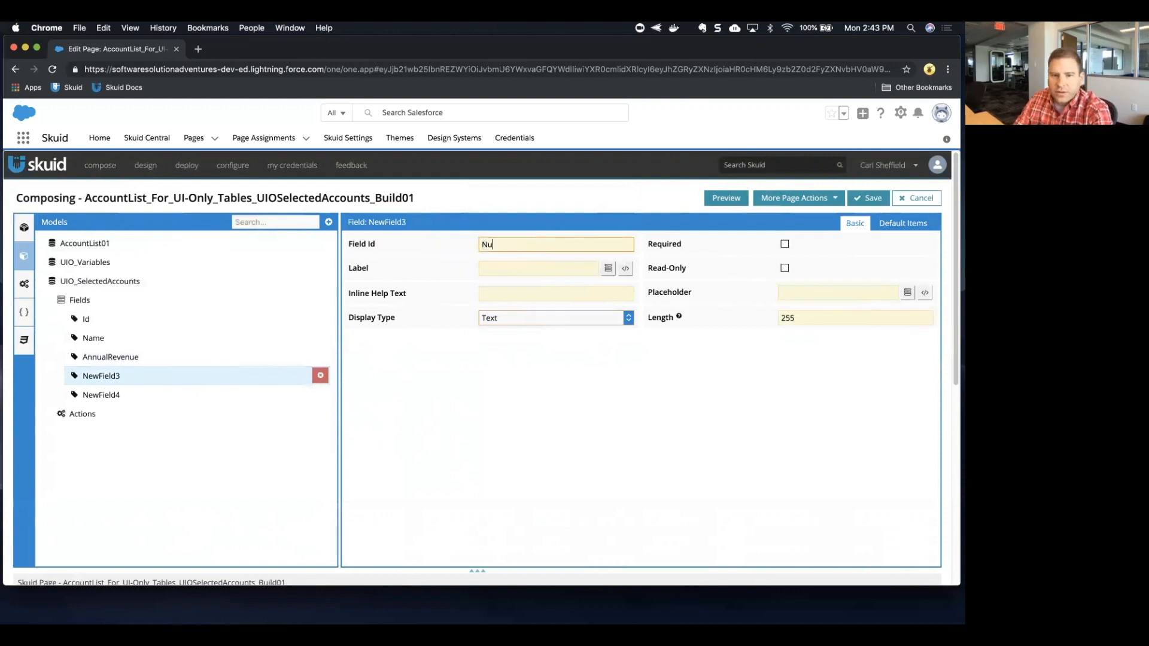
text(mber)
key(Tab)
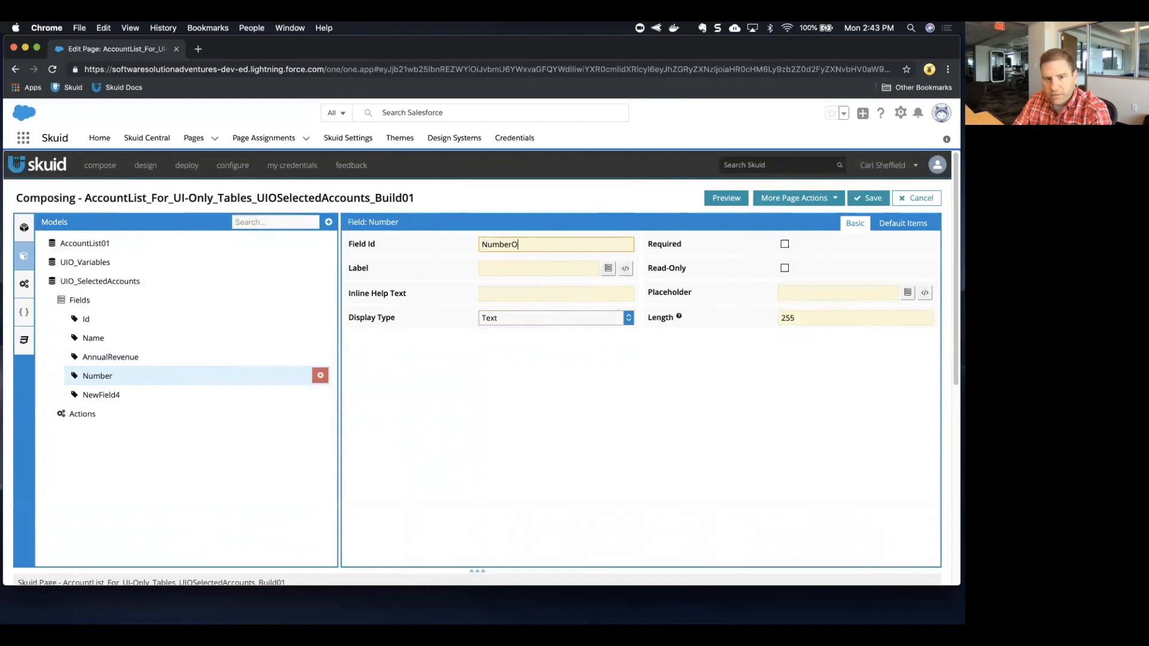
text(loyees)
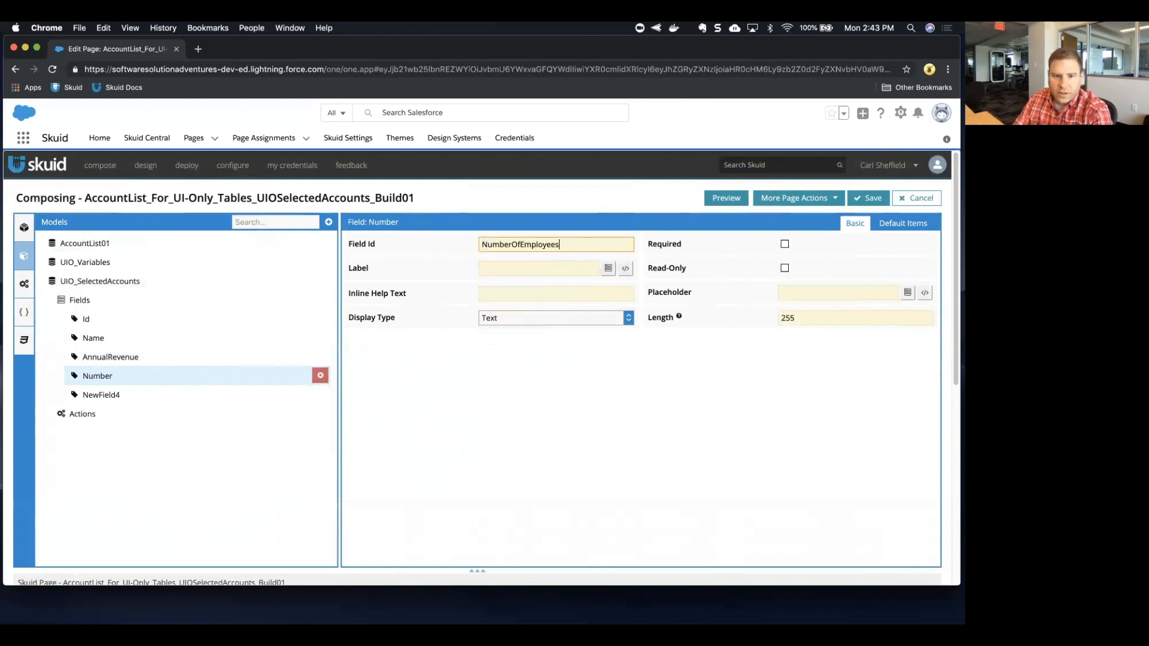
key(Tab)
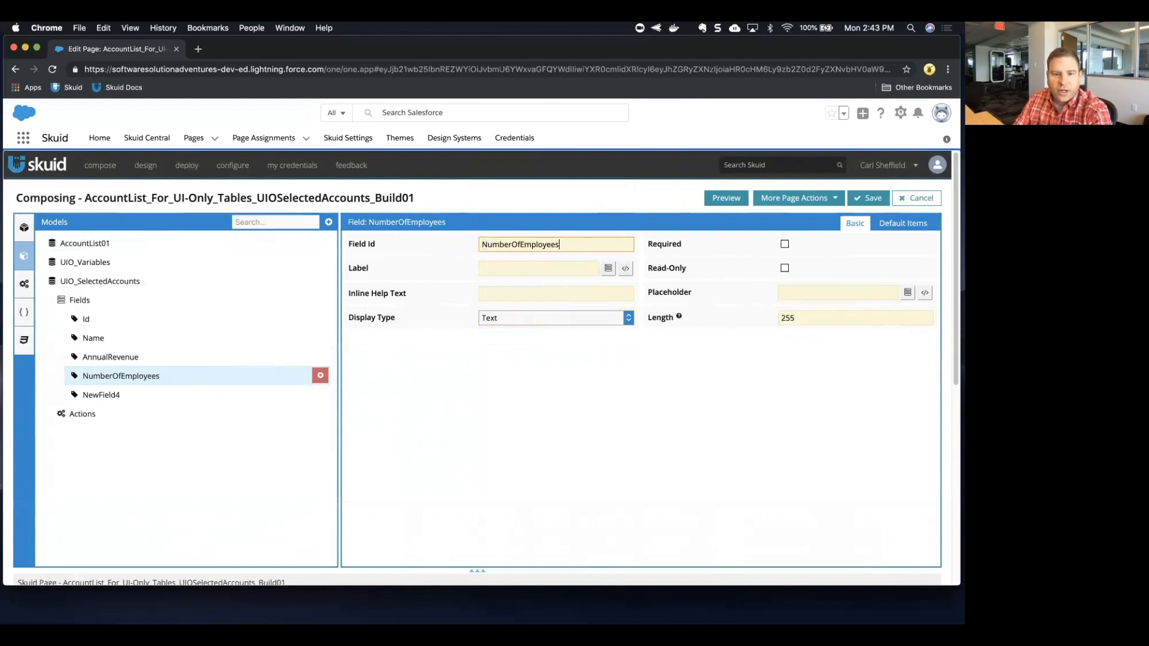
key(Tab)
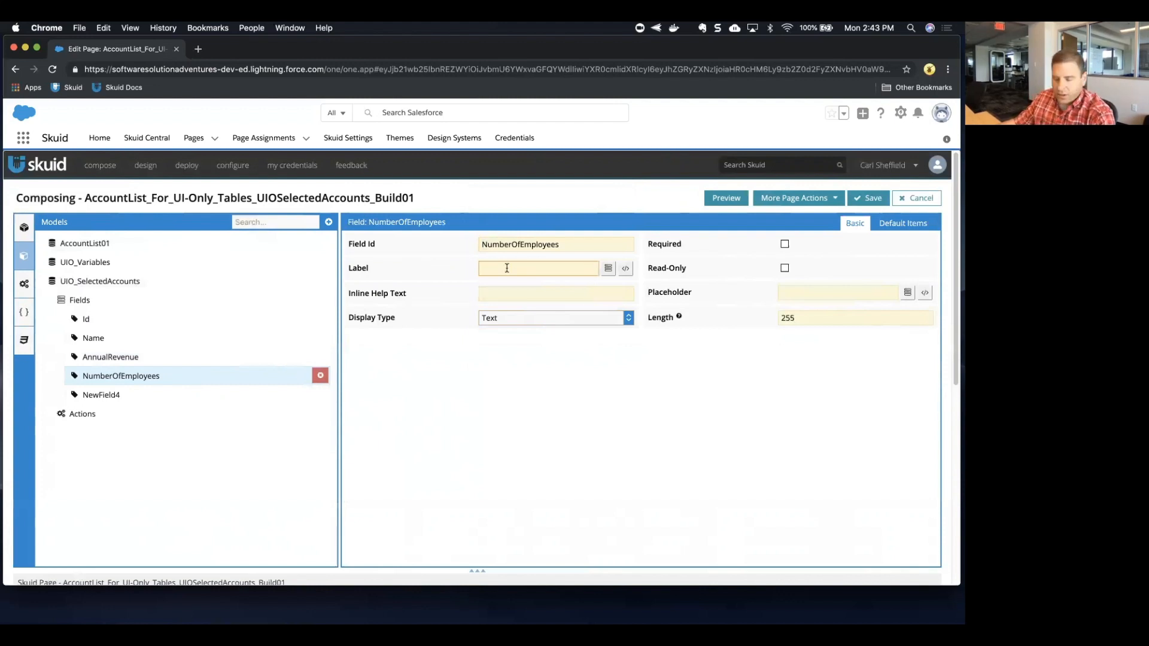
text(N)
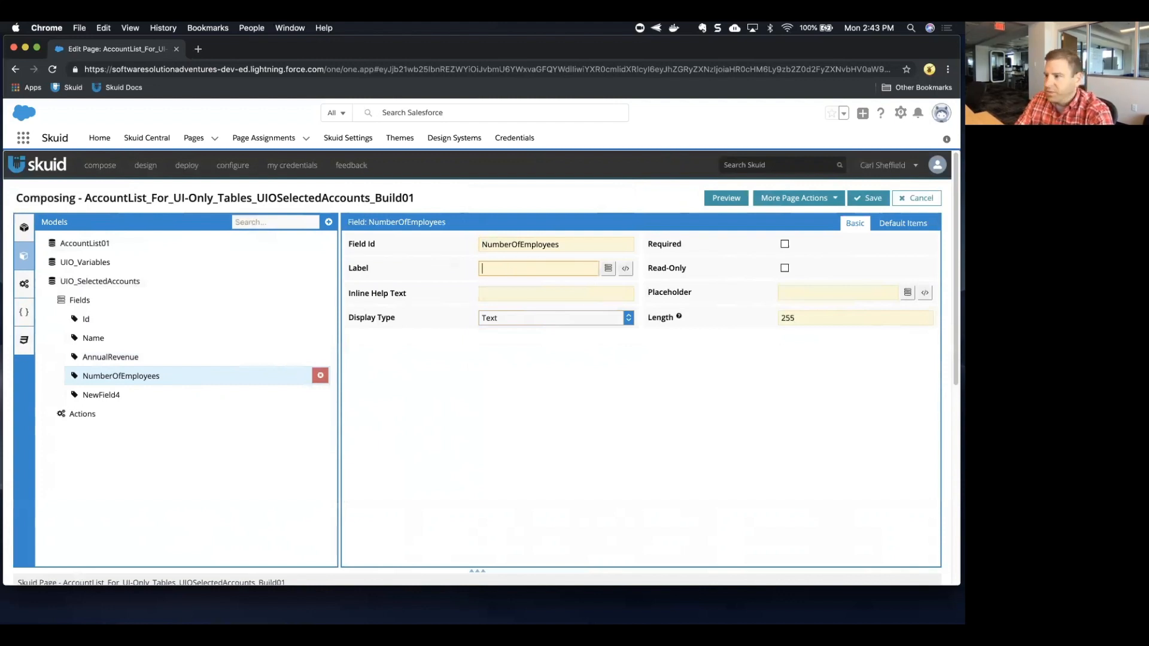
text(Employees)
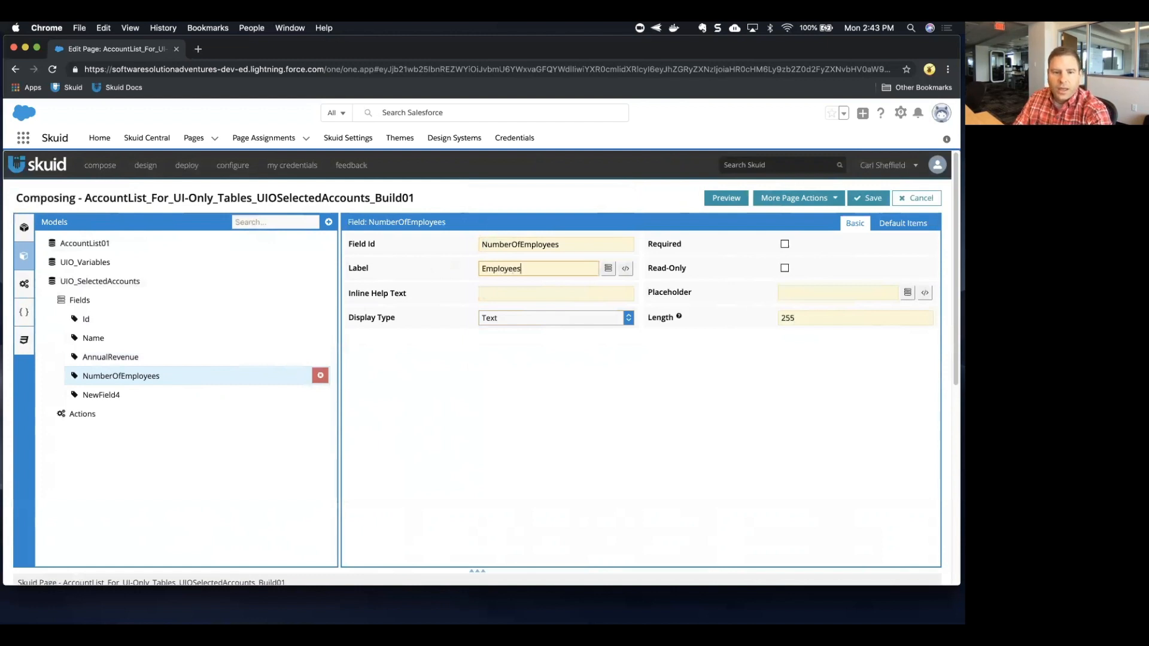
key(Tab)
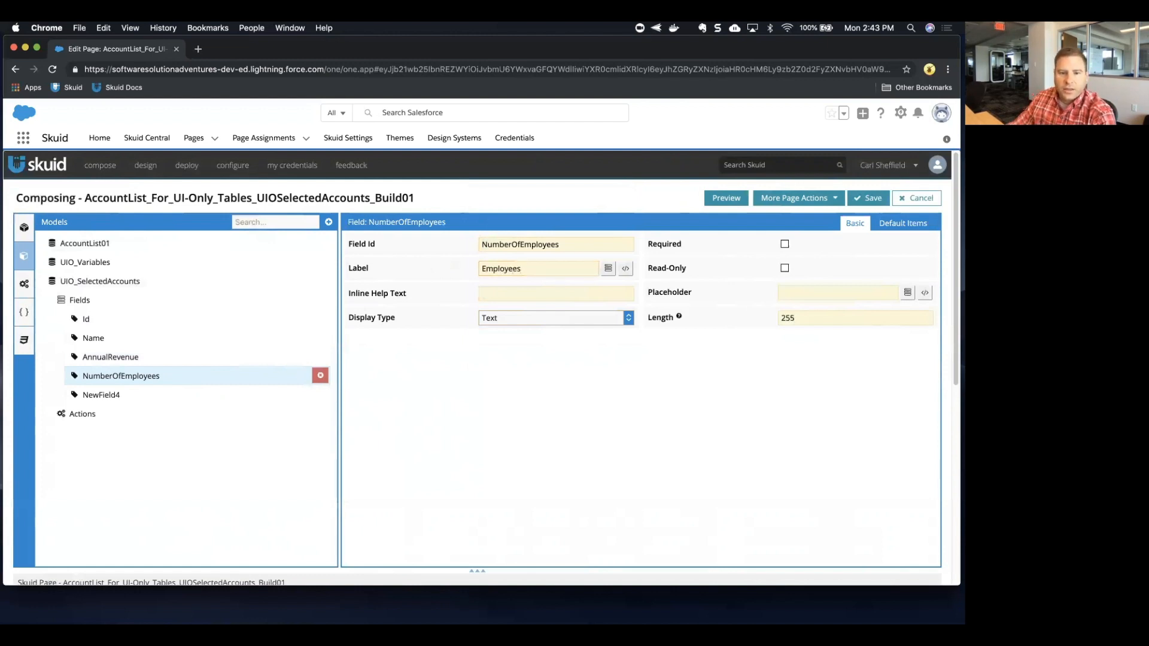
Set the NumberOfEmployees field's display type to Number with 0 decimal places.
click(502, 316)
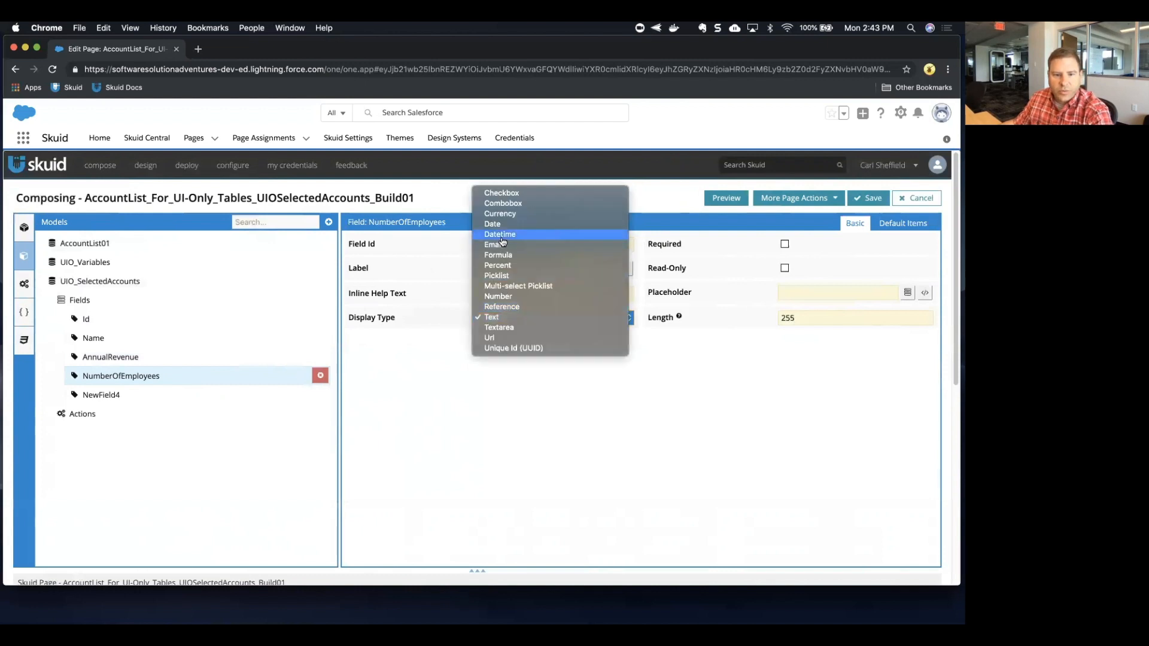
click(504, 299)
click(810, 318)
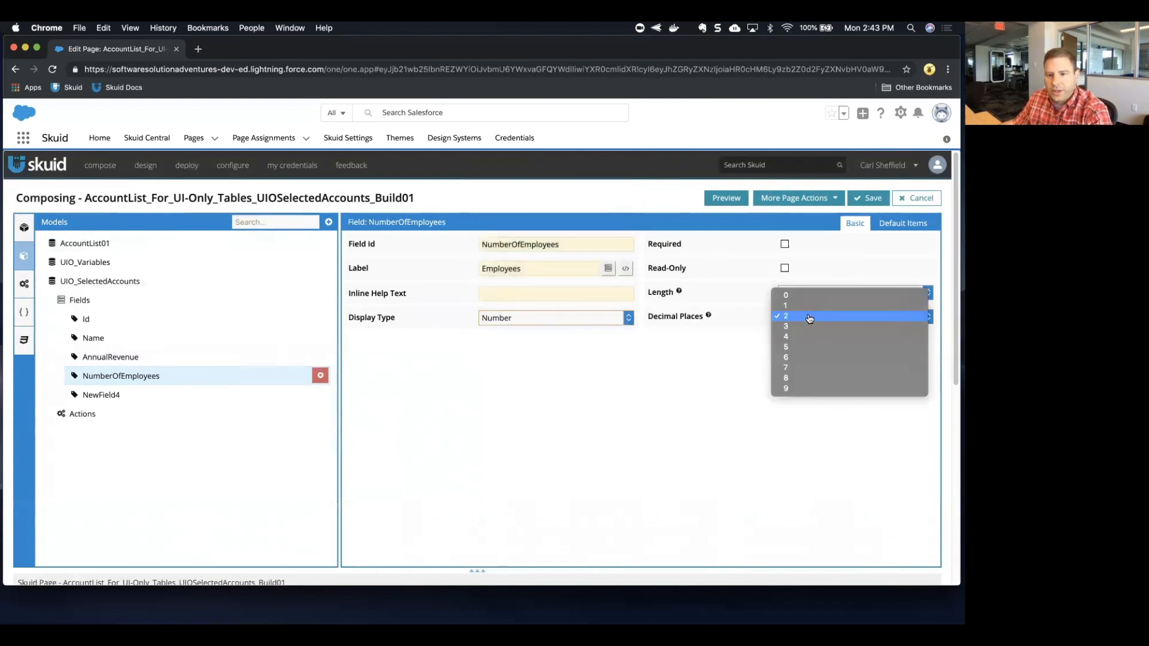
click(799, 295)
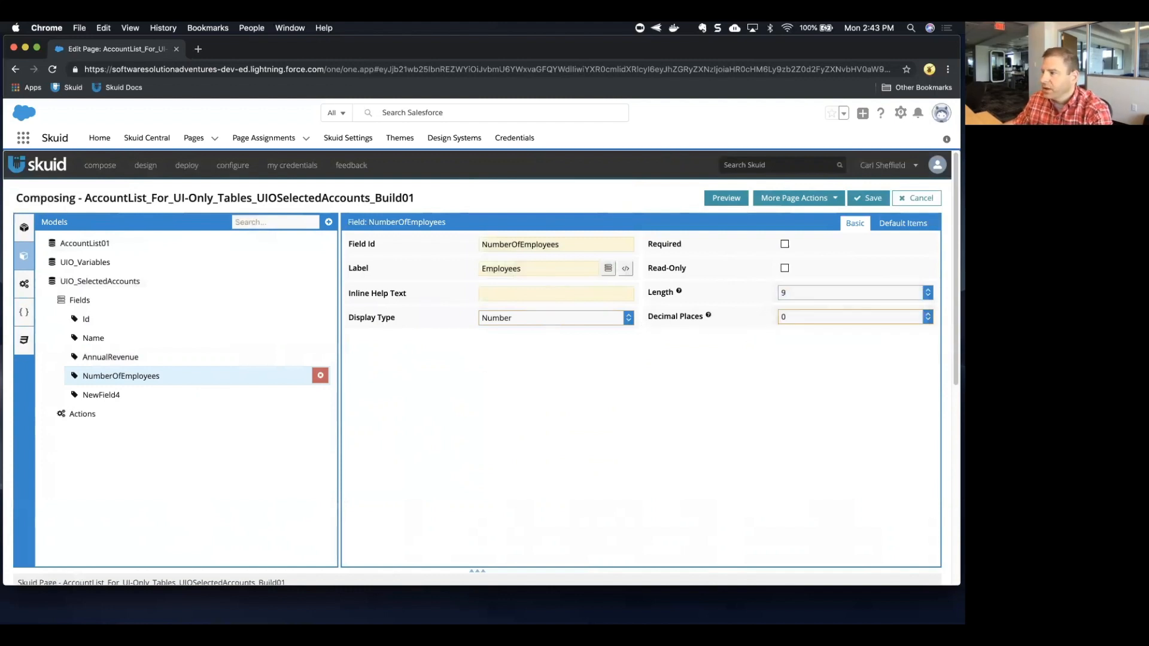
Give NewField4 the Field Id RevenueByEmployee and the label RevenueByEmployee.
click(119, 395)
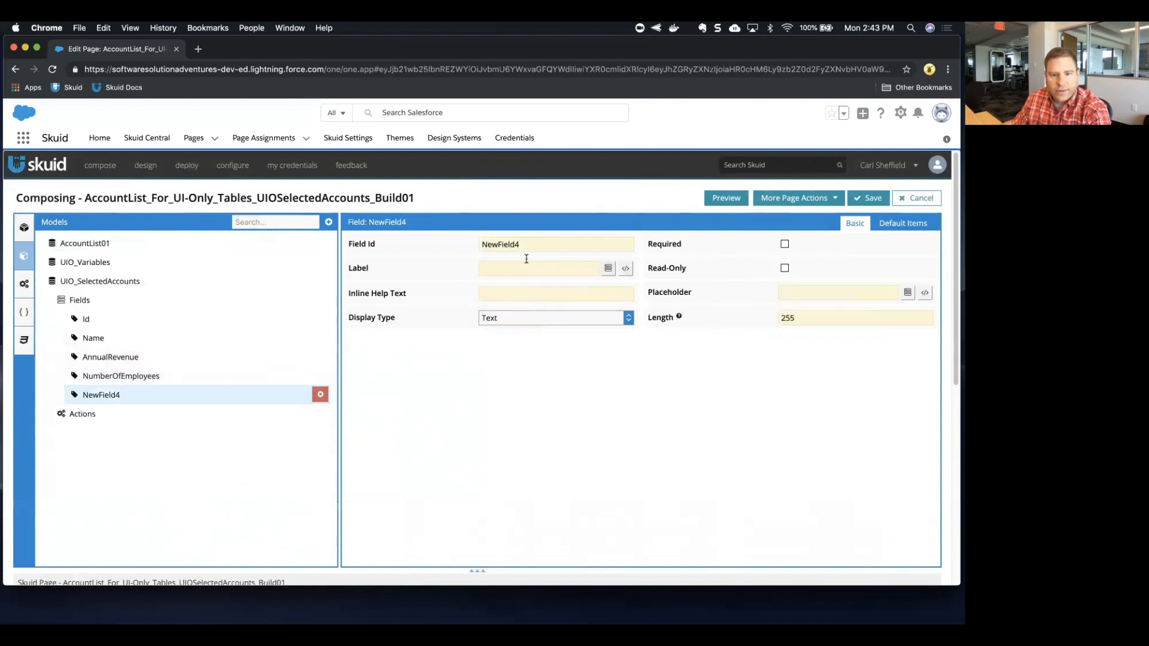
drag(536, 248, 393, 233)
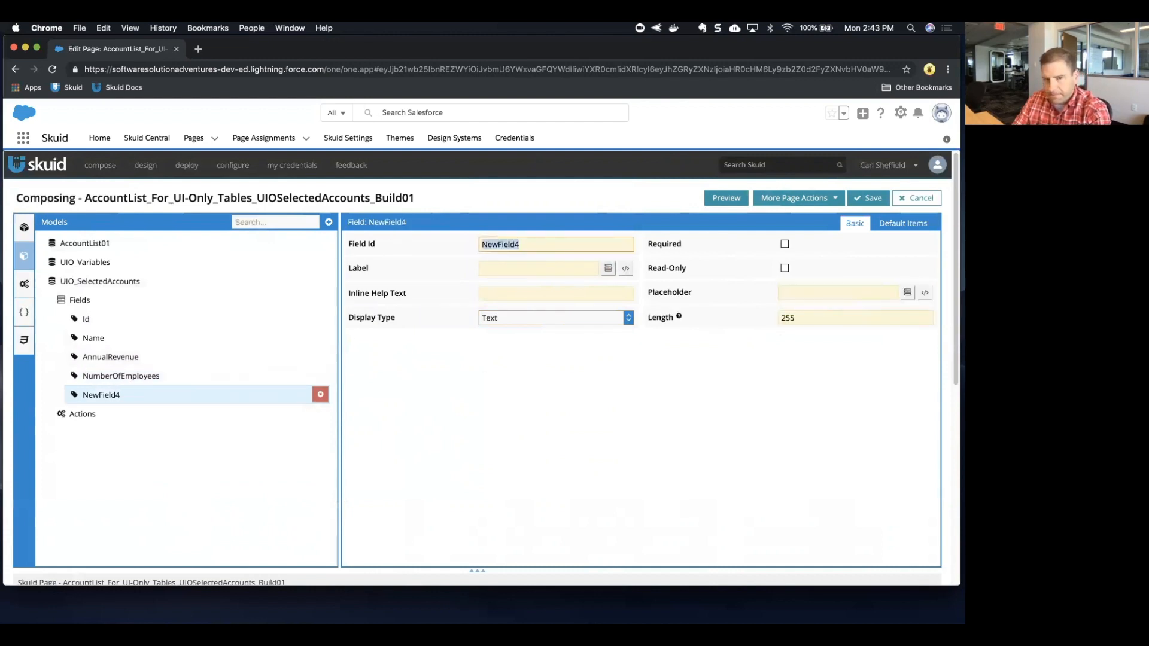
text(RevenueBy)
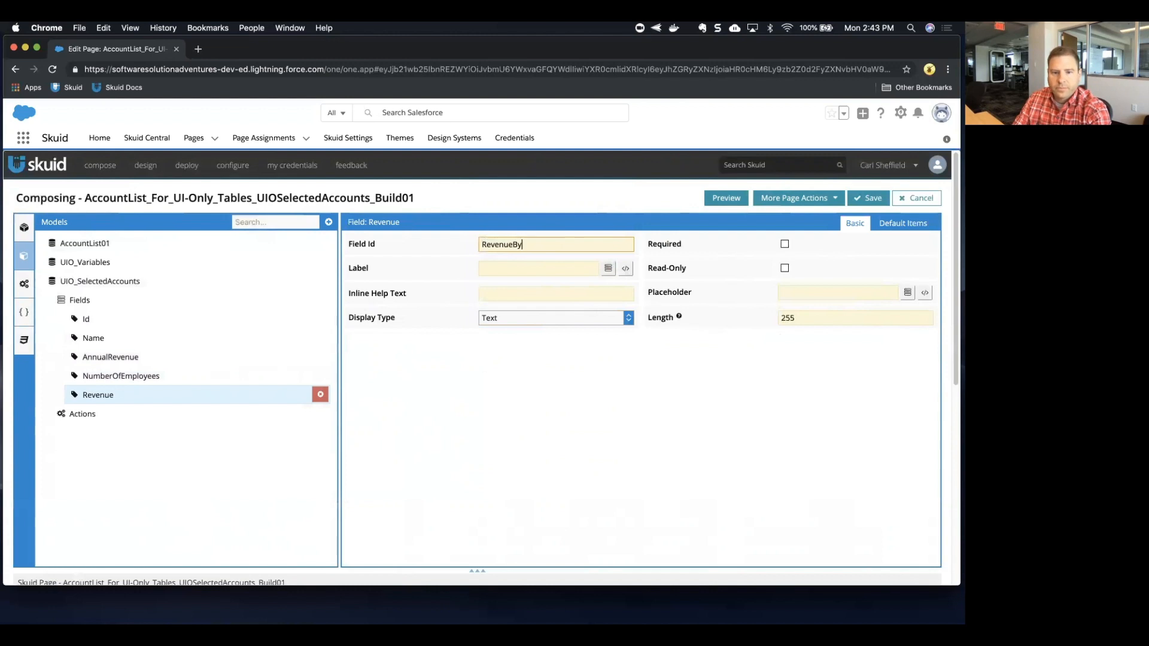
text(Employee)
key(Tab)
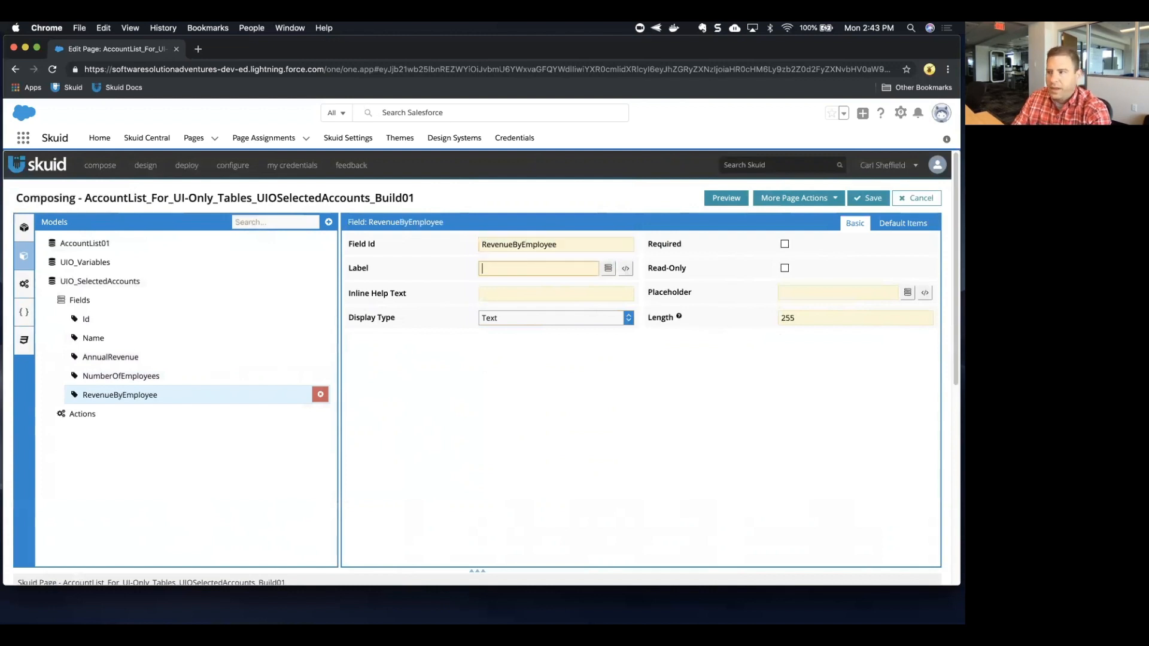
key(shift+Tab)
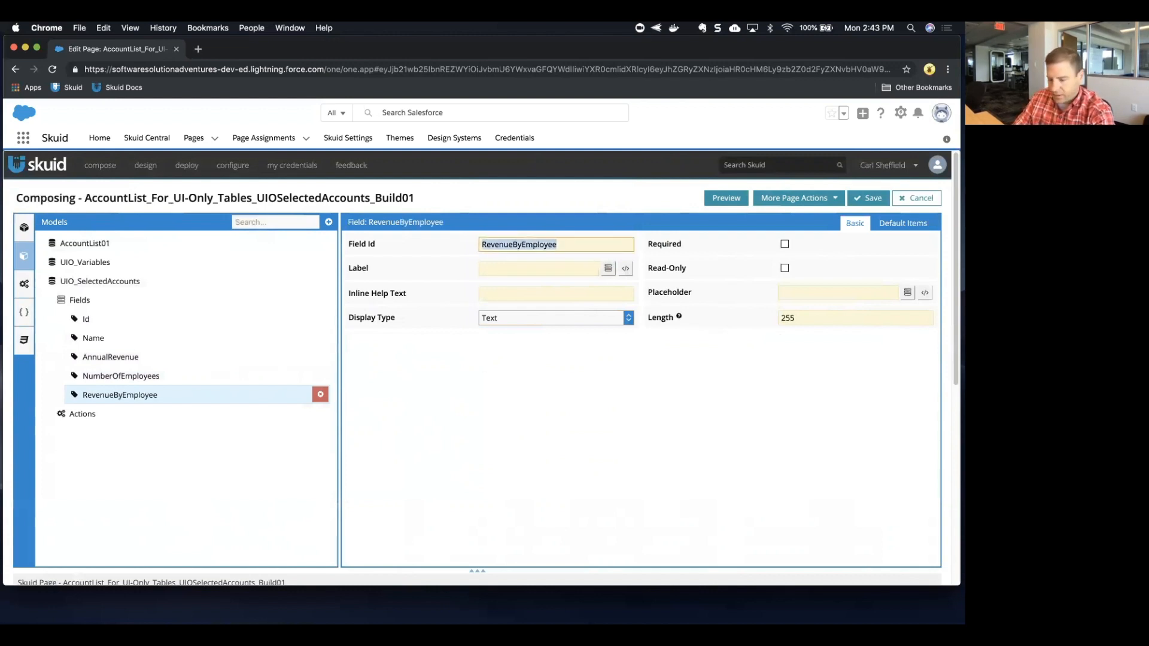
key(super+c)
key(Tab)
key(super+v)
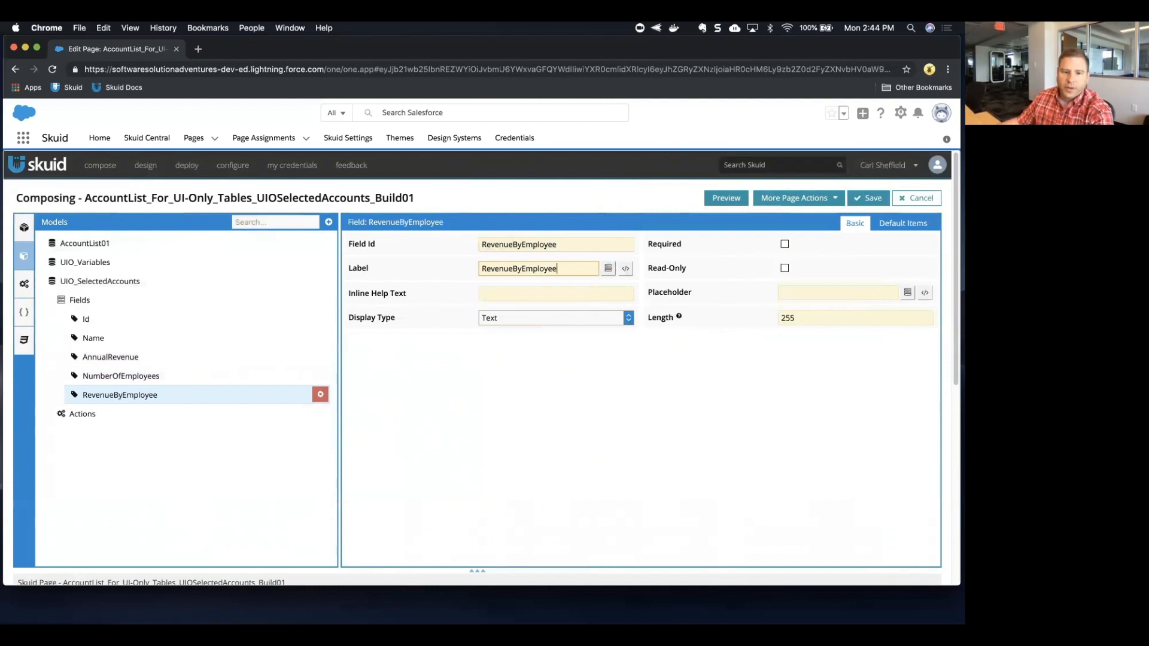
Set the RevenueByEmployee field's display type to Currency and save the page.
click(516, 316)
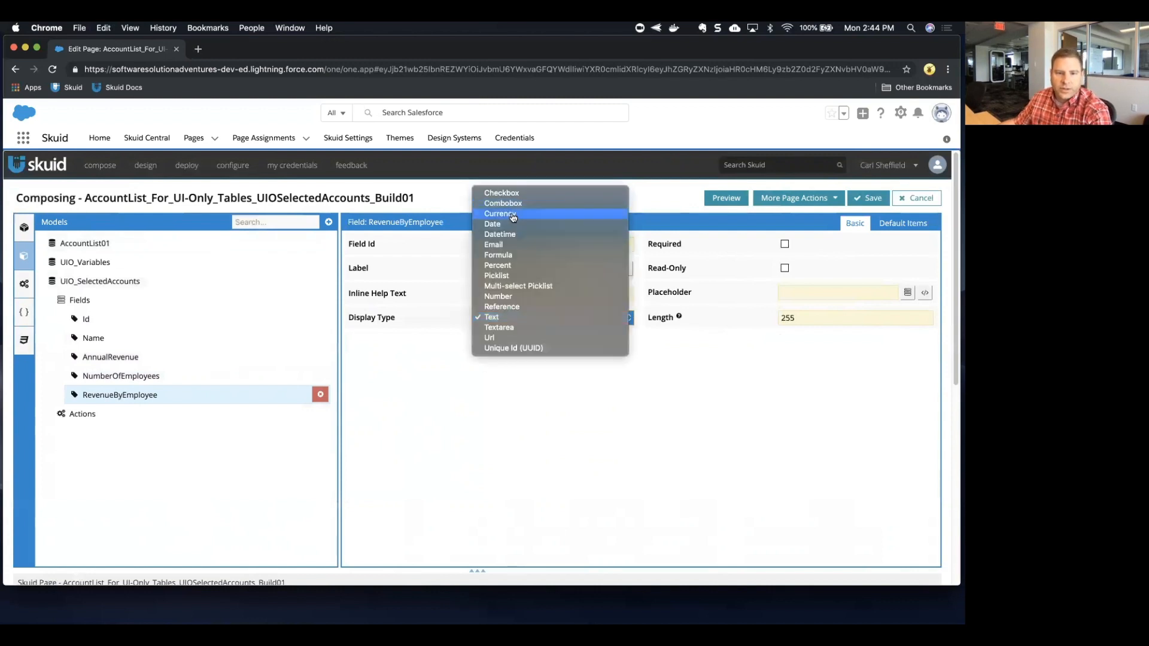
click(513, 215)
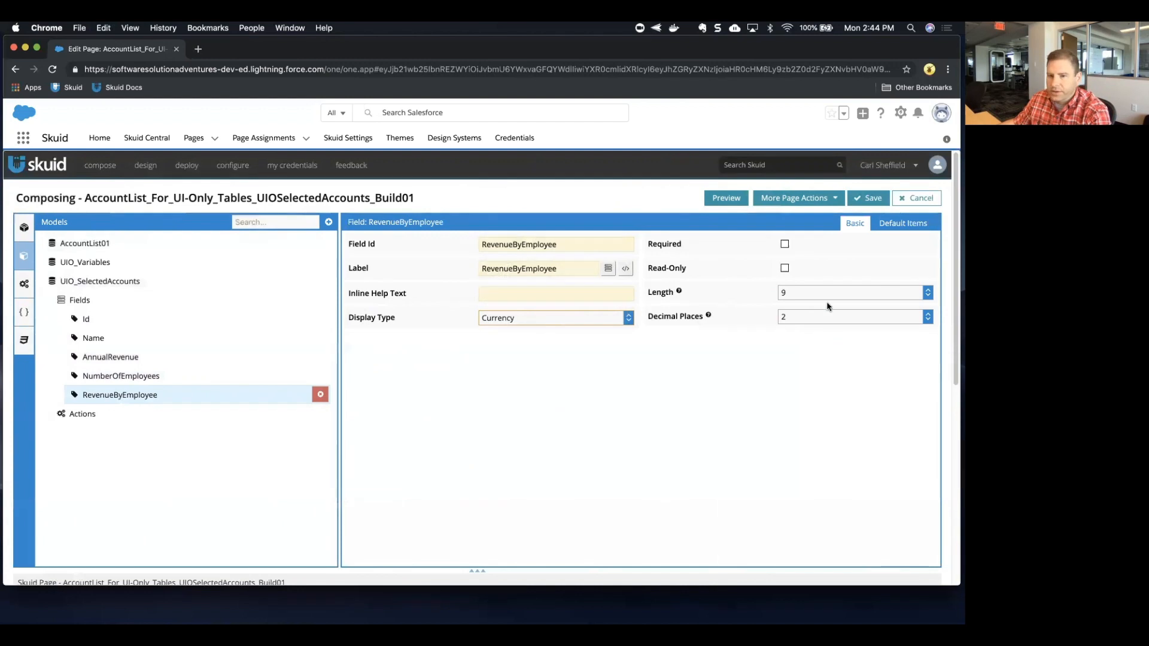
click(868, 198)
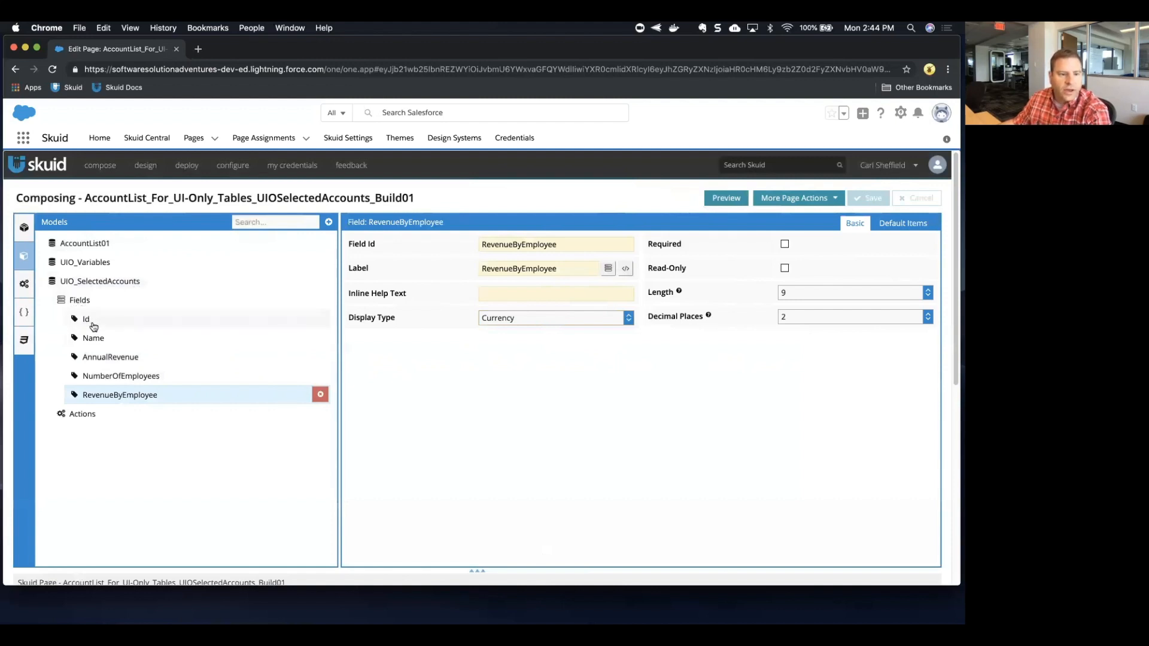
Create a Table component on the page from the UIO_SelectedAccounts model.
click(478, 572)
scroll(403, 445, down, 3)
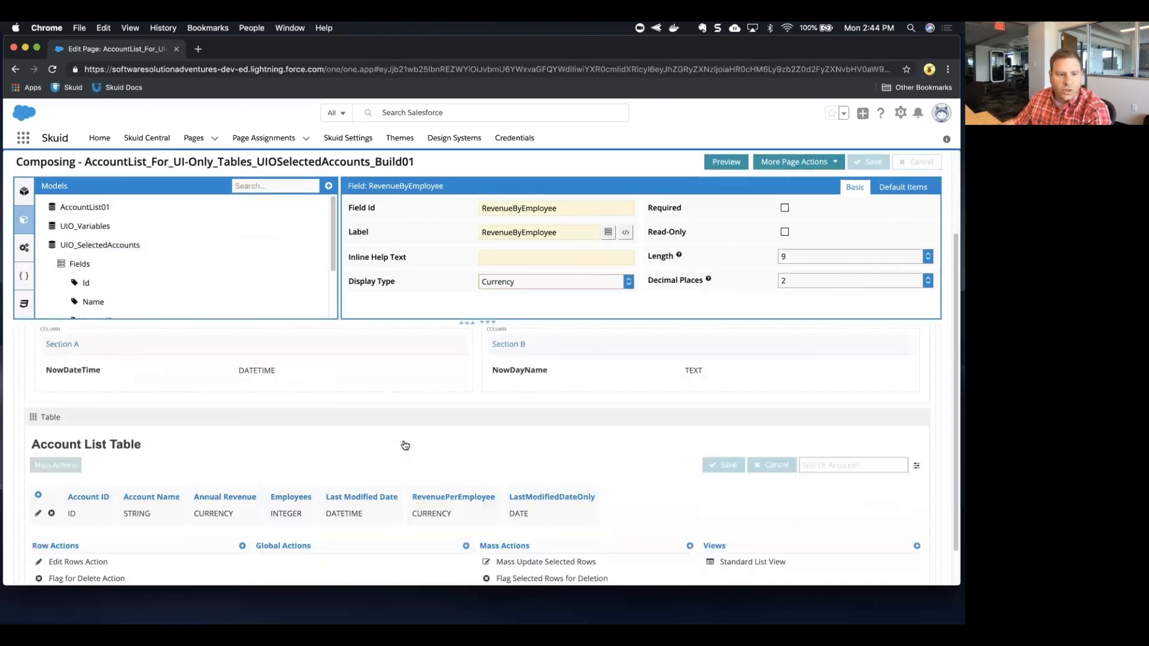
scroll(403, 445, up, 3)
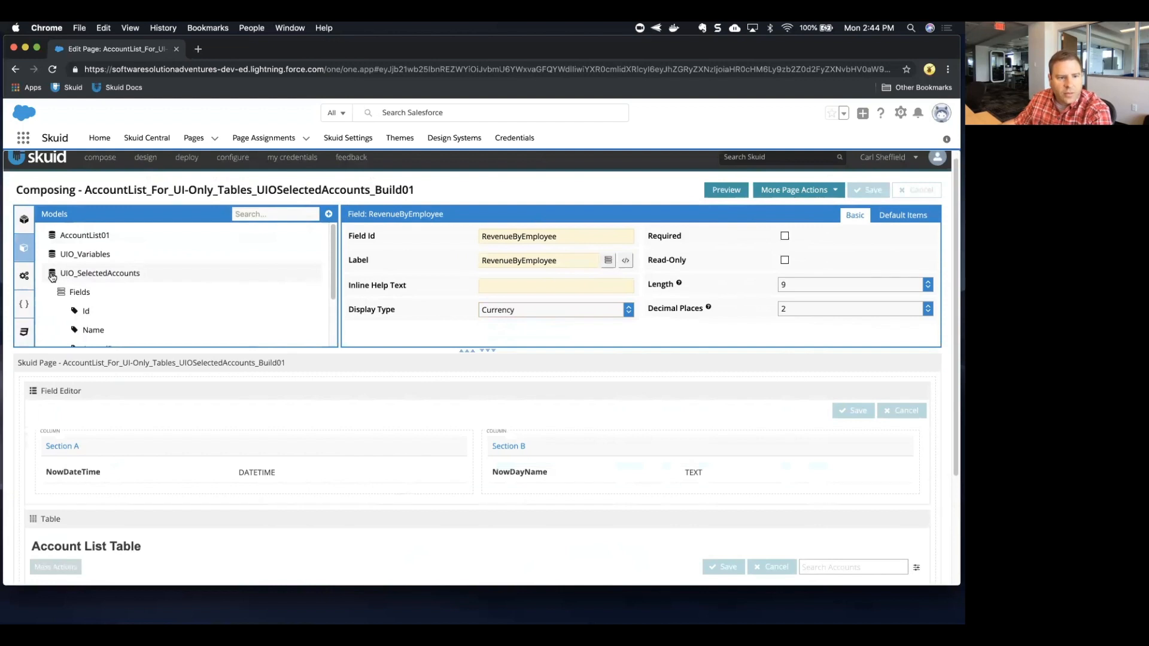
click(52, 277)
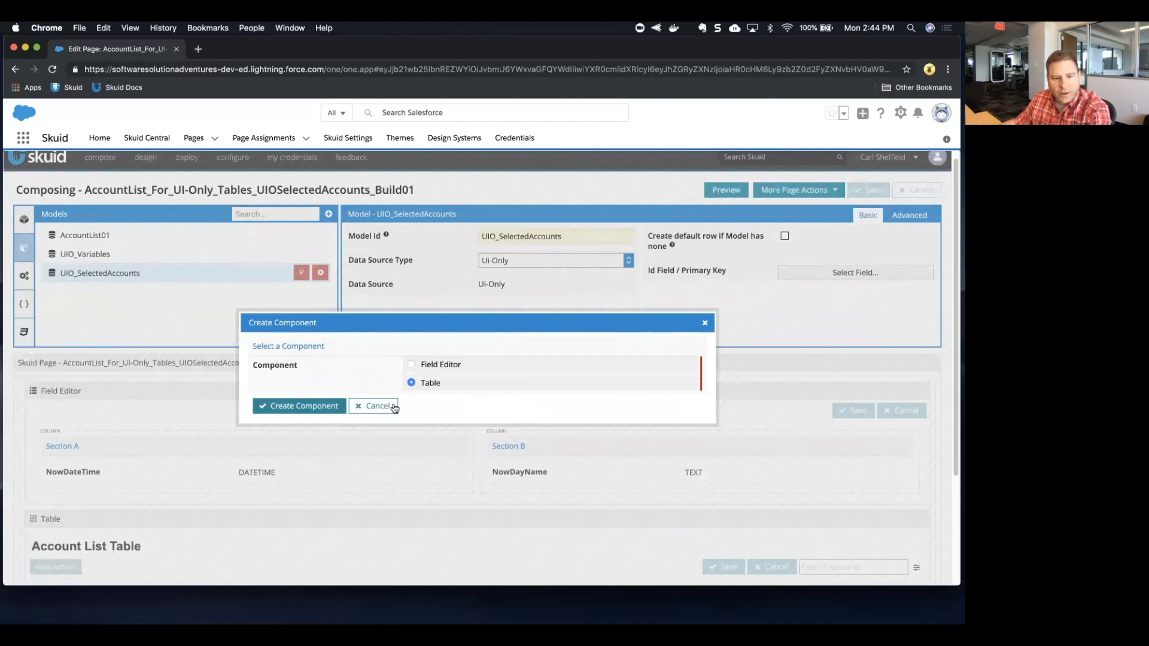
click(303, 406)
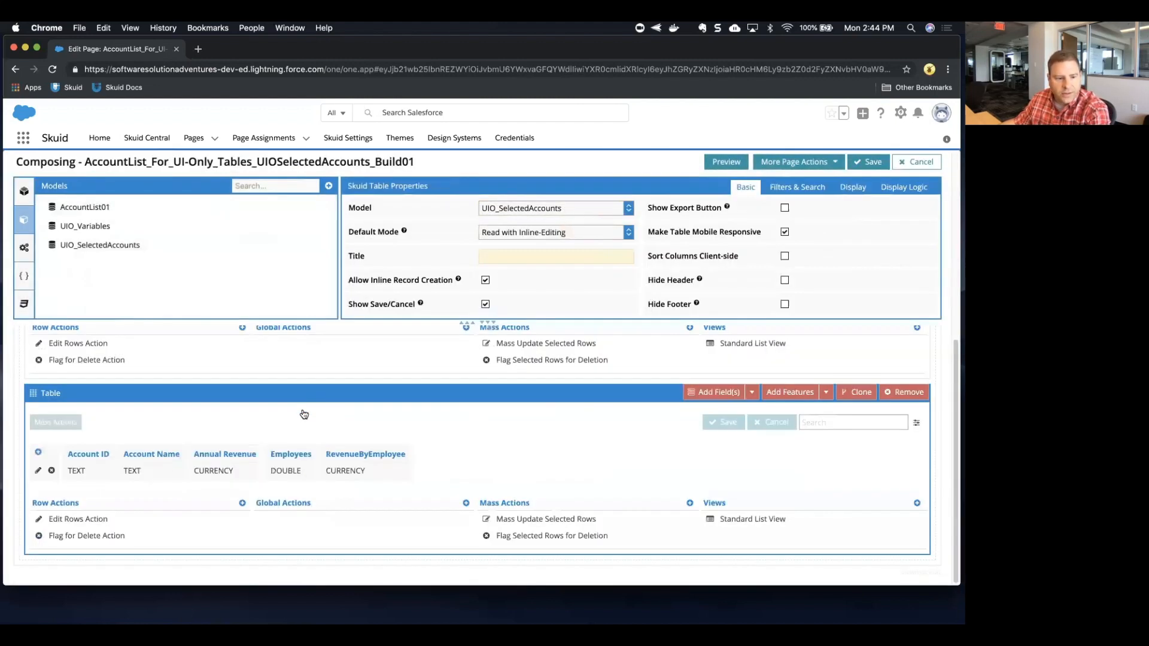
Title the new UIO_SelectedAccounts table Selected Accounts and save the page.
click(509, 256)
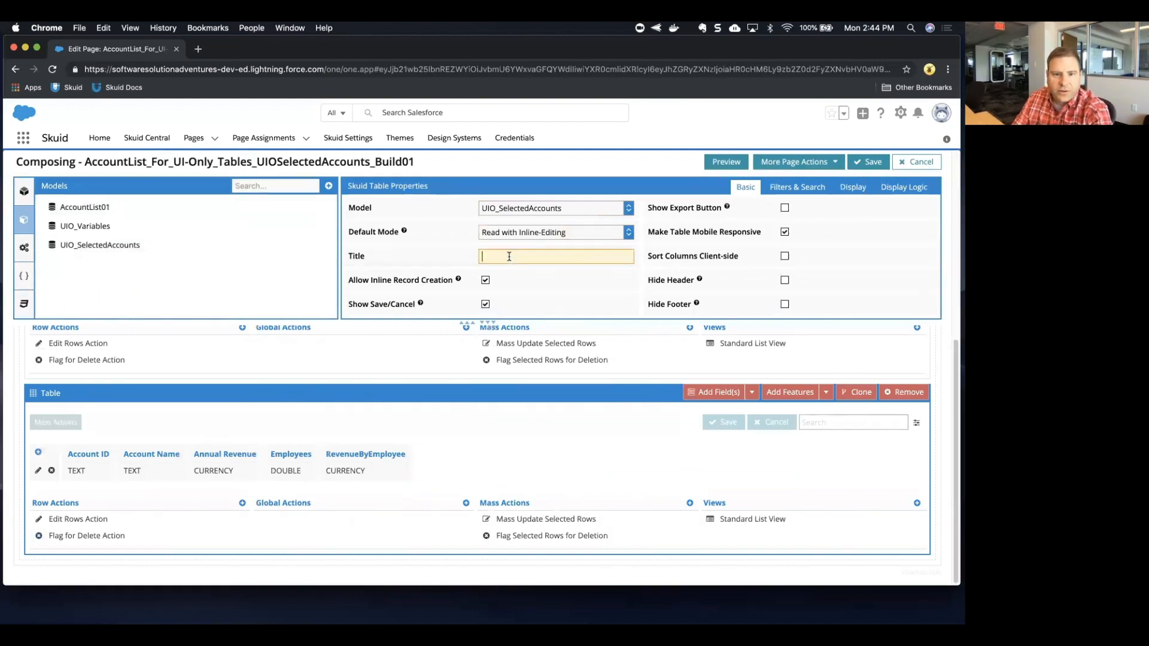
text(Selected Accounts)
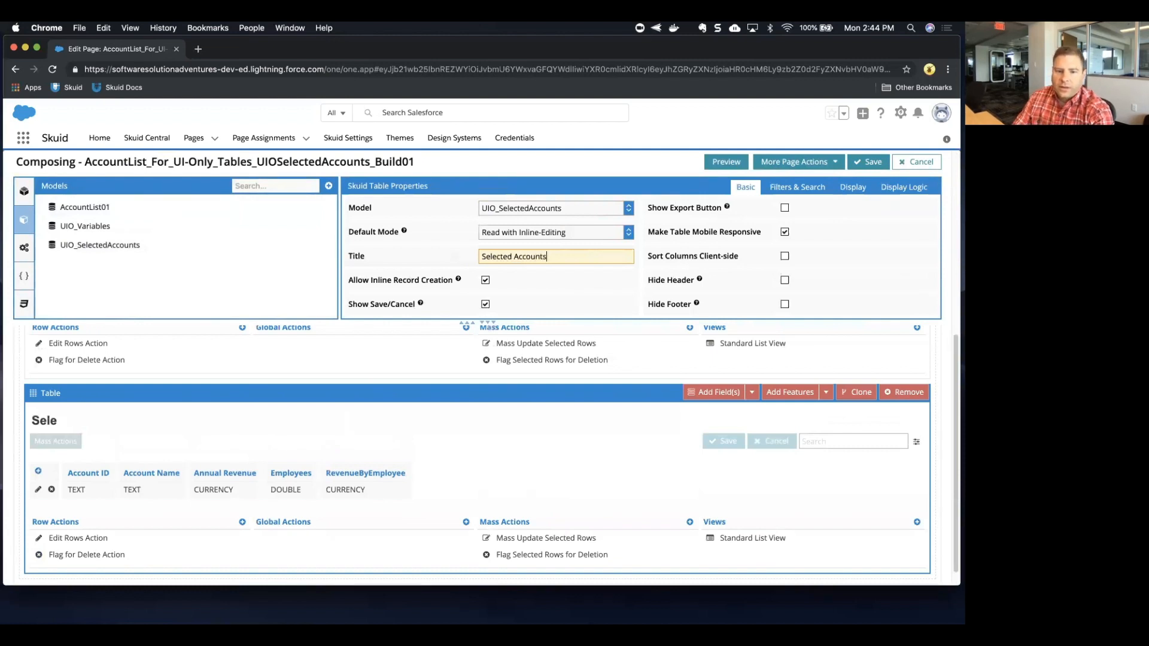
click(871, 162)
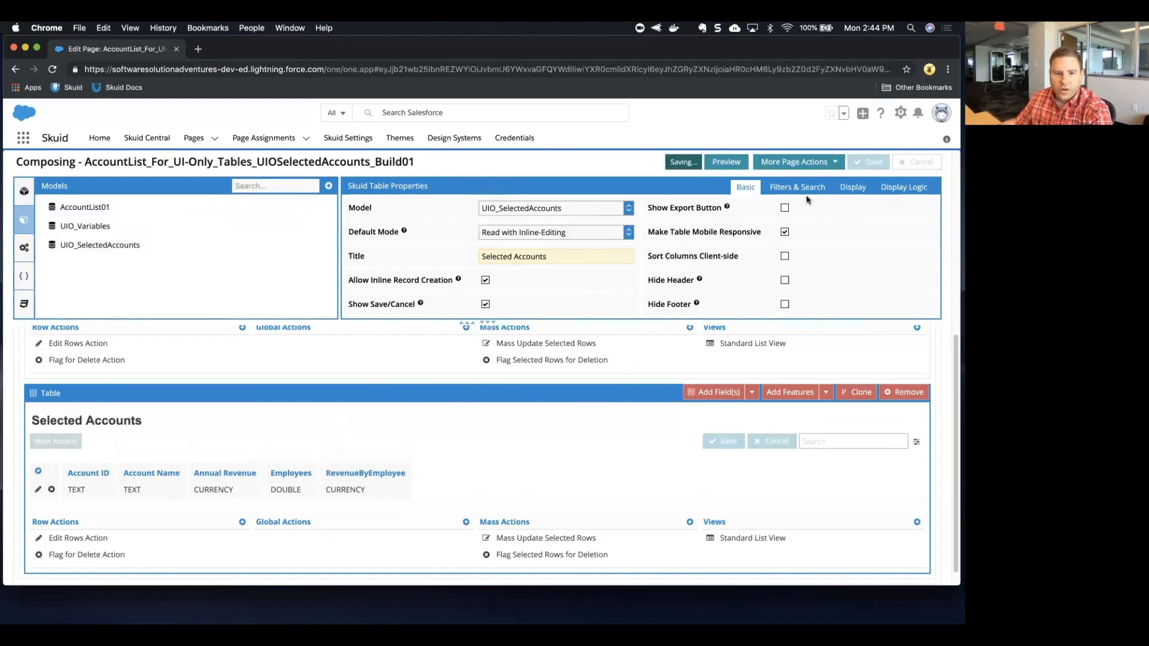
Move the Selected Accounts table above the Account List Table and save the page.
scroll(514, 342, up, 3)
scroll(515, 342, up, 2)
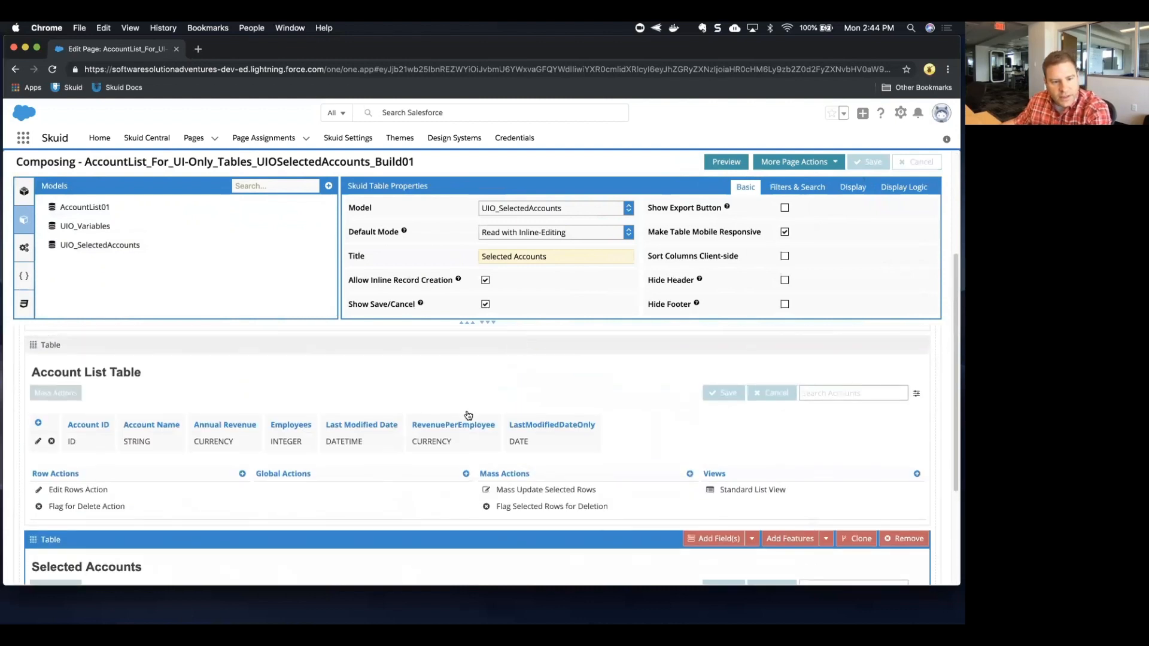
drag(456, 546, 441, 361)
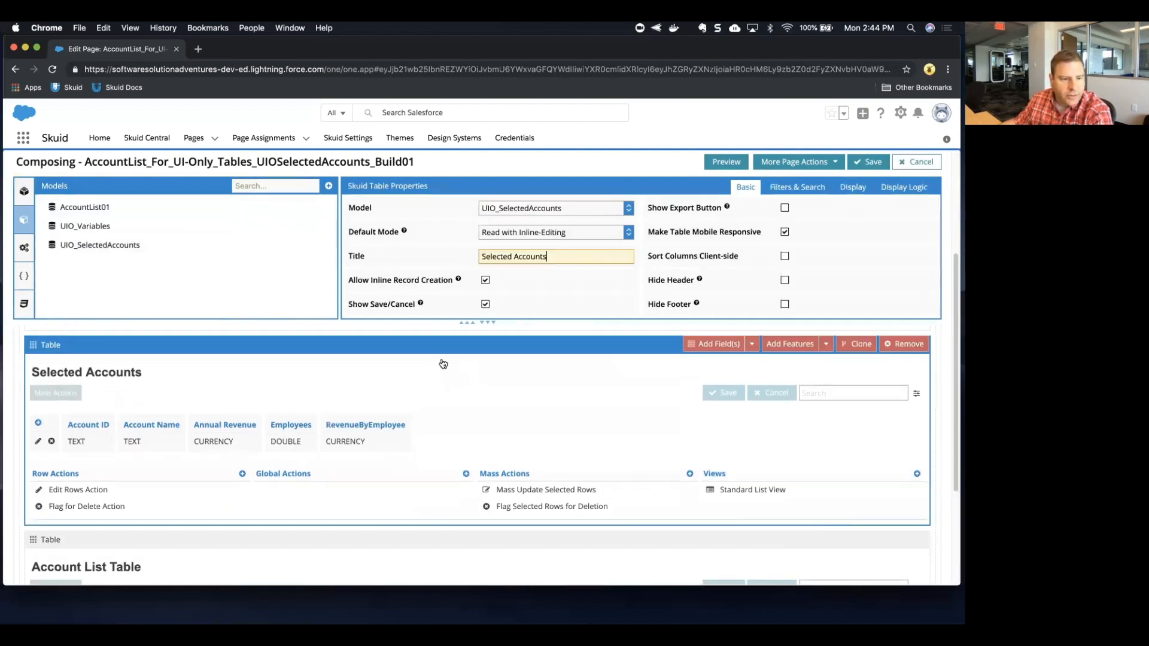
scroll(371, 394, up, 1)
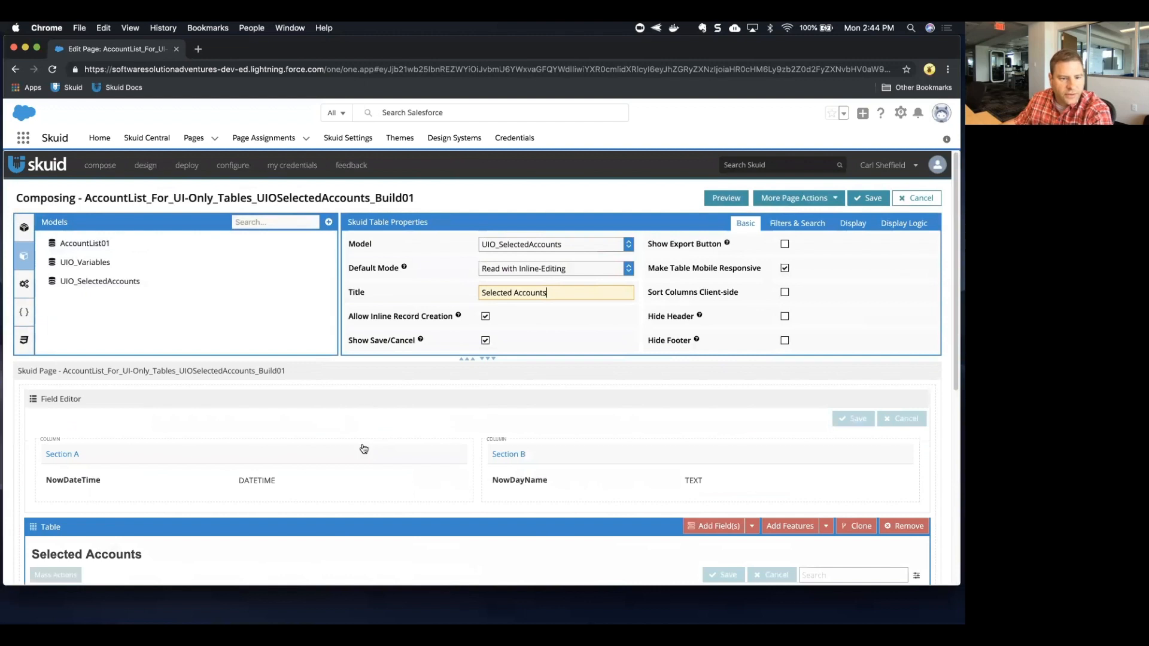
scroll(362, 449, down, 5)
scroll(349, 469, up, 5)
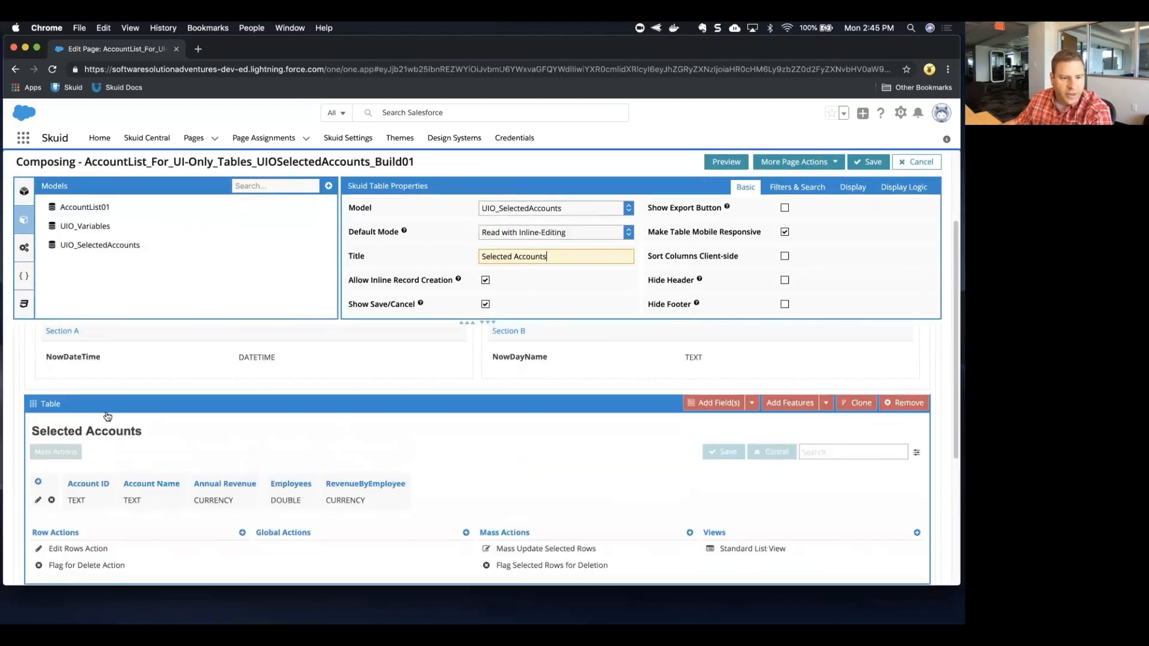
scroll(143, 432, down, 1)
scroll(142, 432, down, 3)
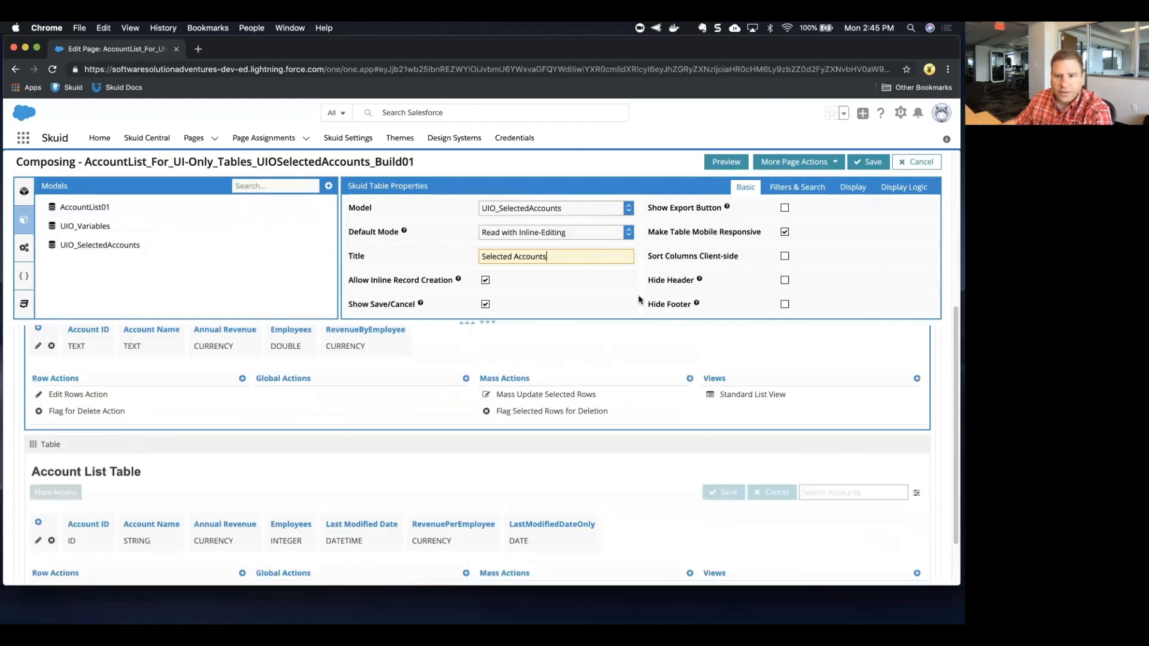
click(868, 162)
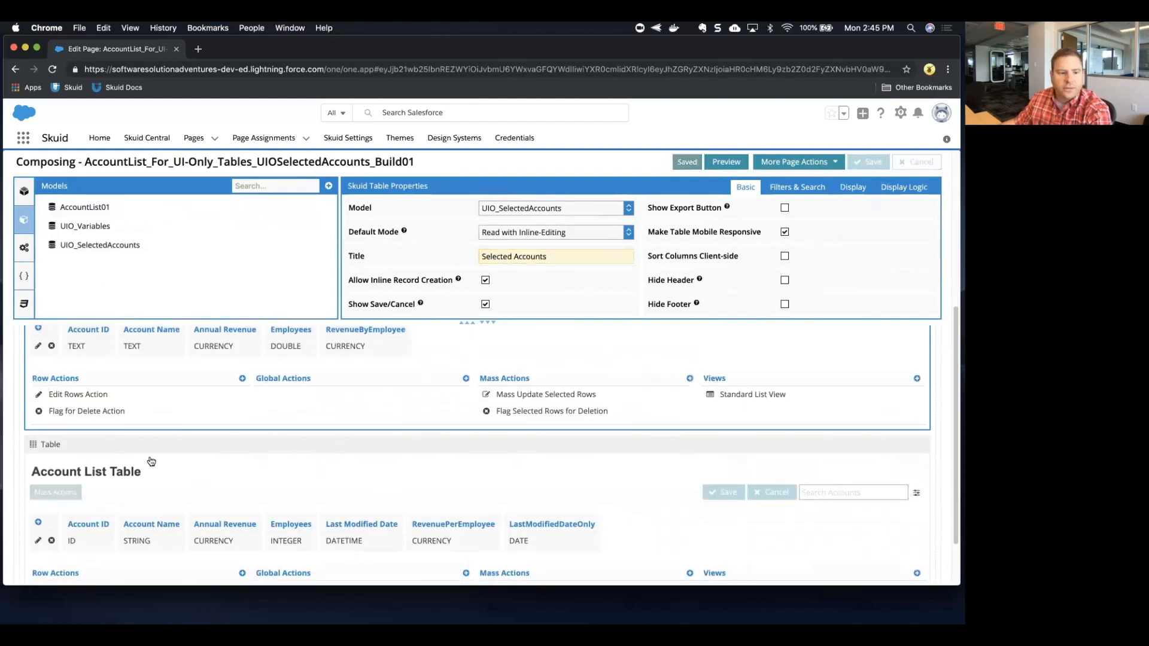
Add Sum and Average column summaries to the Annual Revenue column of the Selected Accounts table.
scroll(161, 475, up, 5)
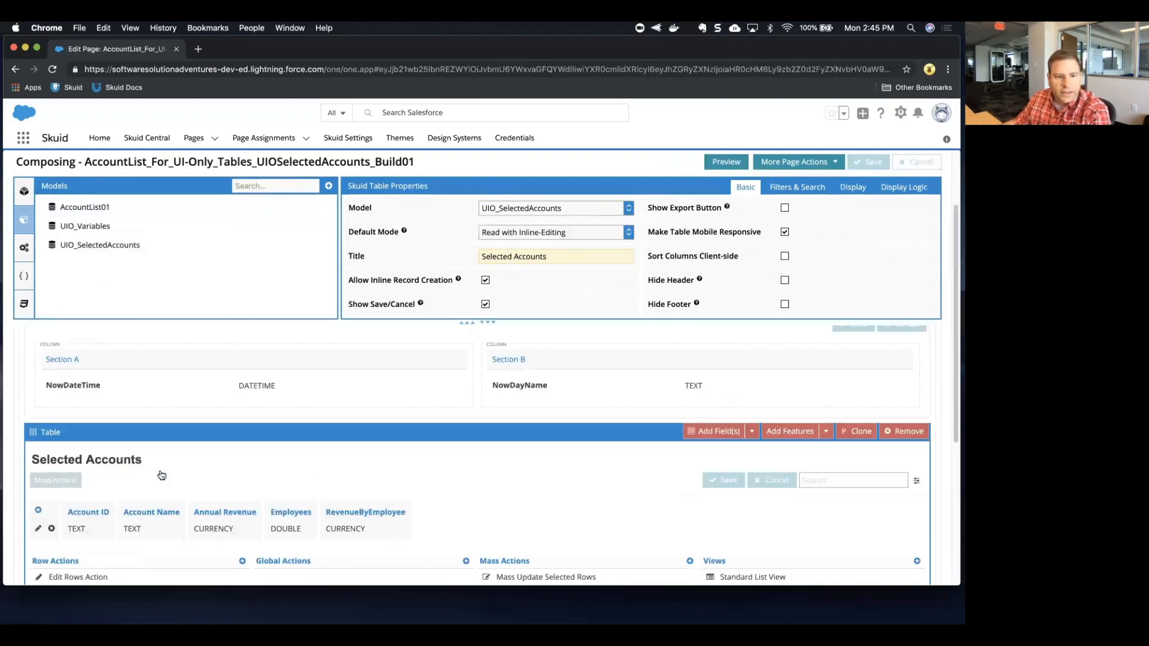
scroll(199, 475, down, 3)
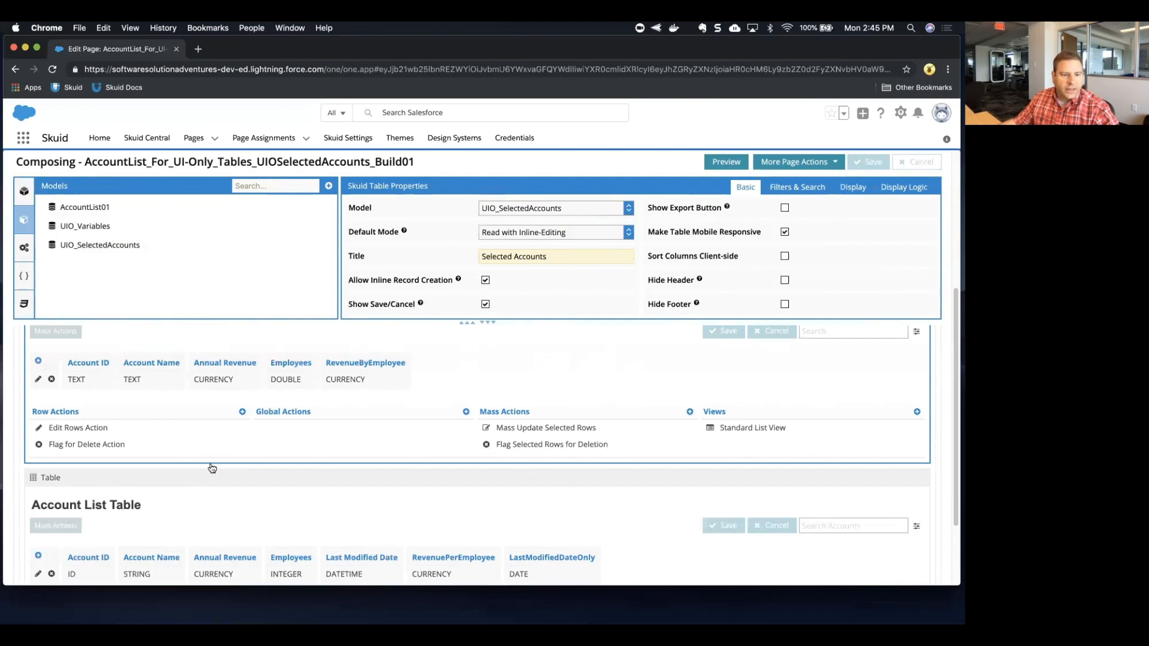
scroll(210, 468, up, 1)
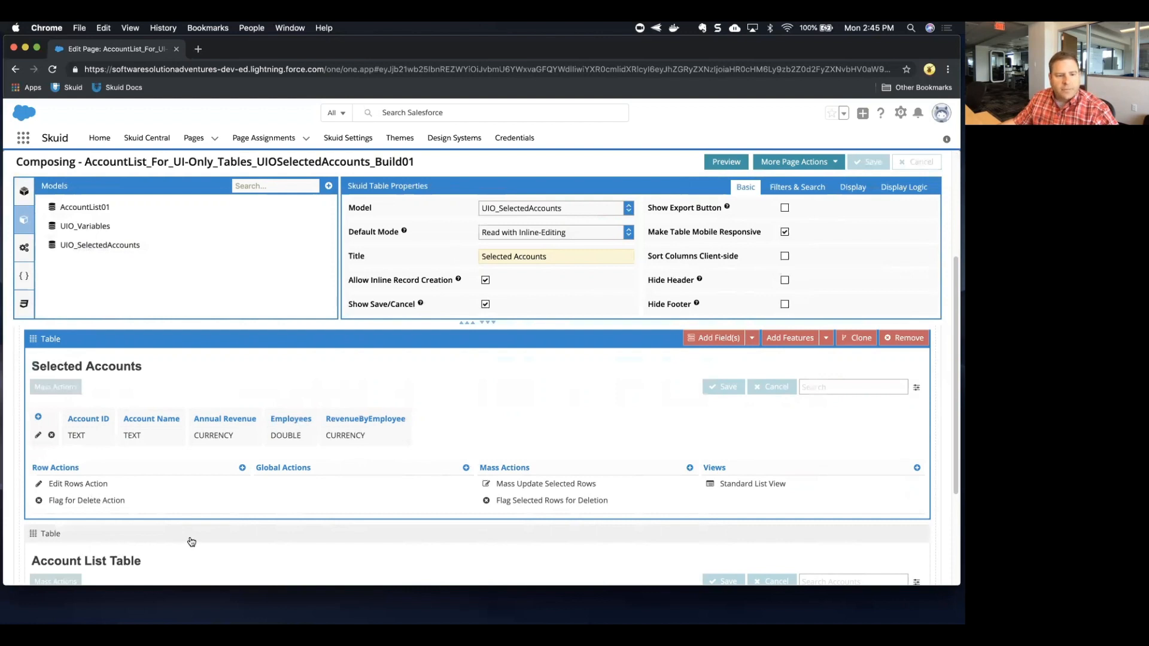
click(228, 436)
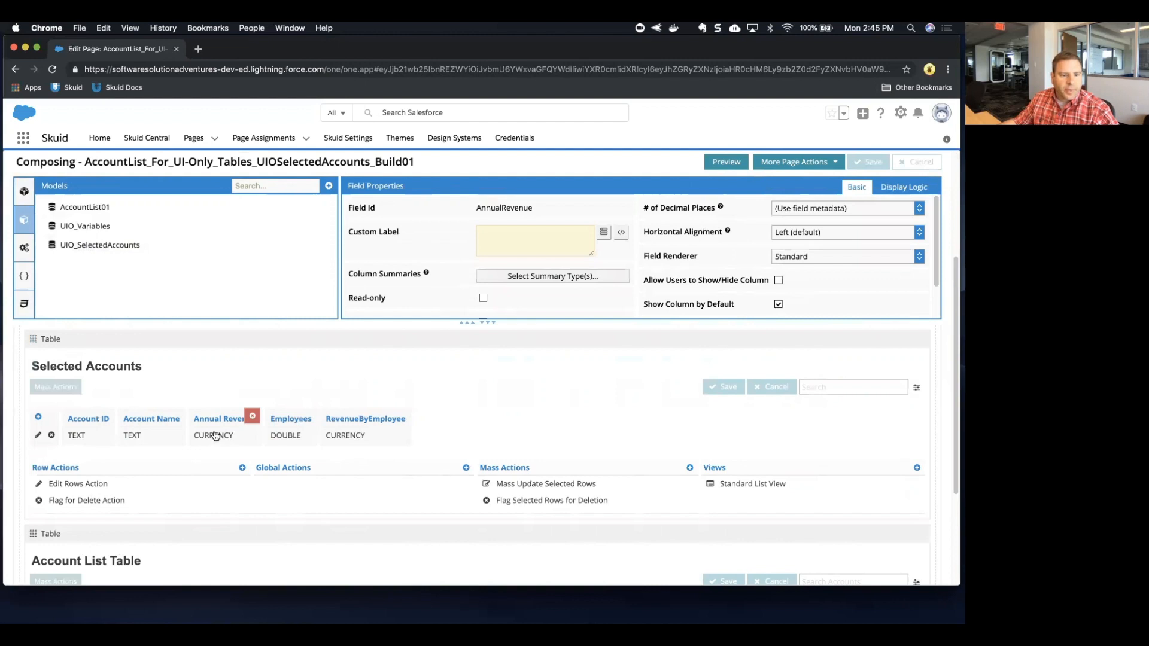
click(521, 276)
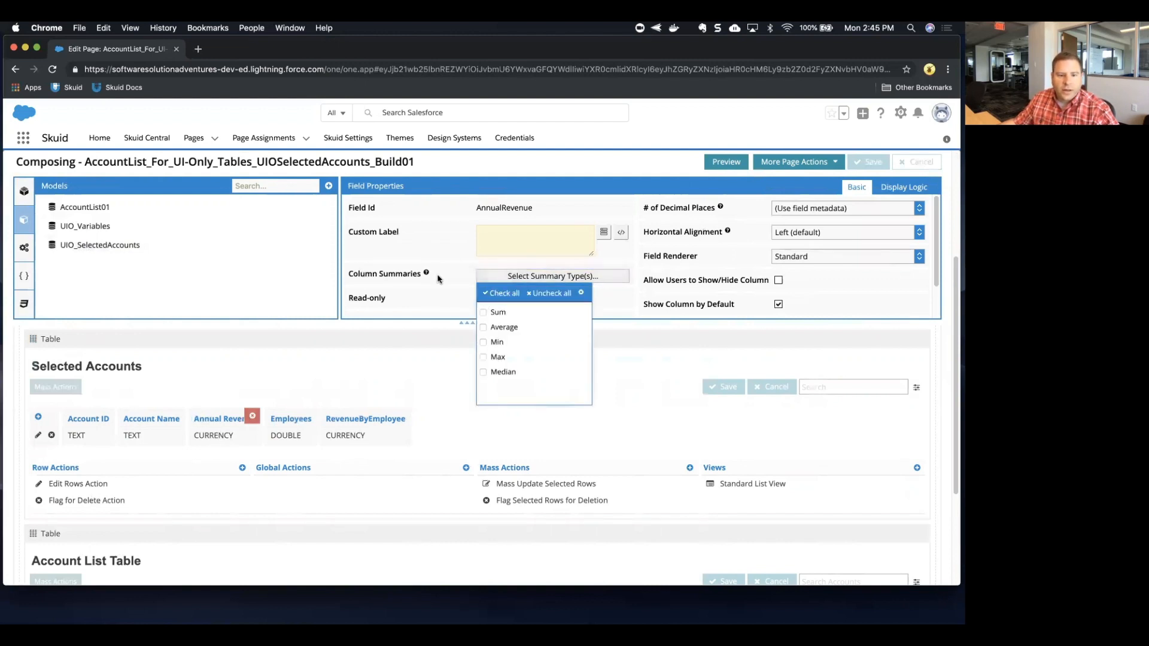
click(483, 313)
click(527, 277)
click(483, 327)
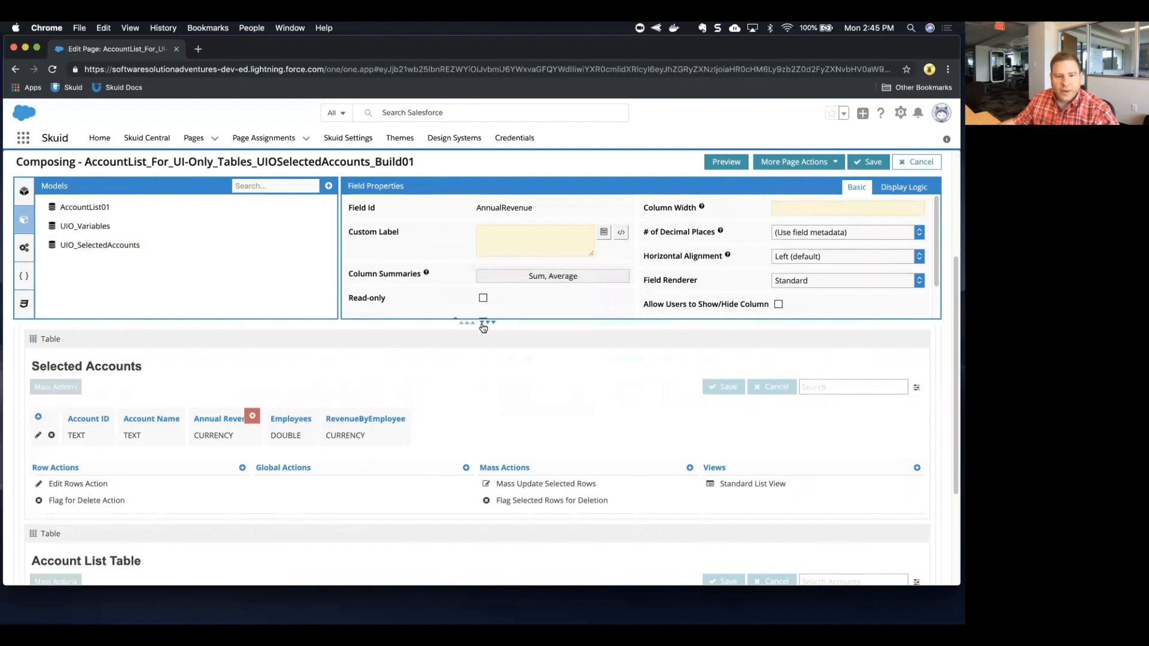
Add Sum and Average column summaries to the Employees column of the Selected Accounts table.
click(295, 421)
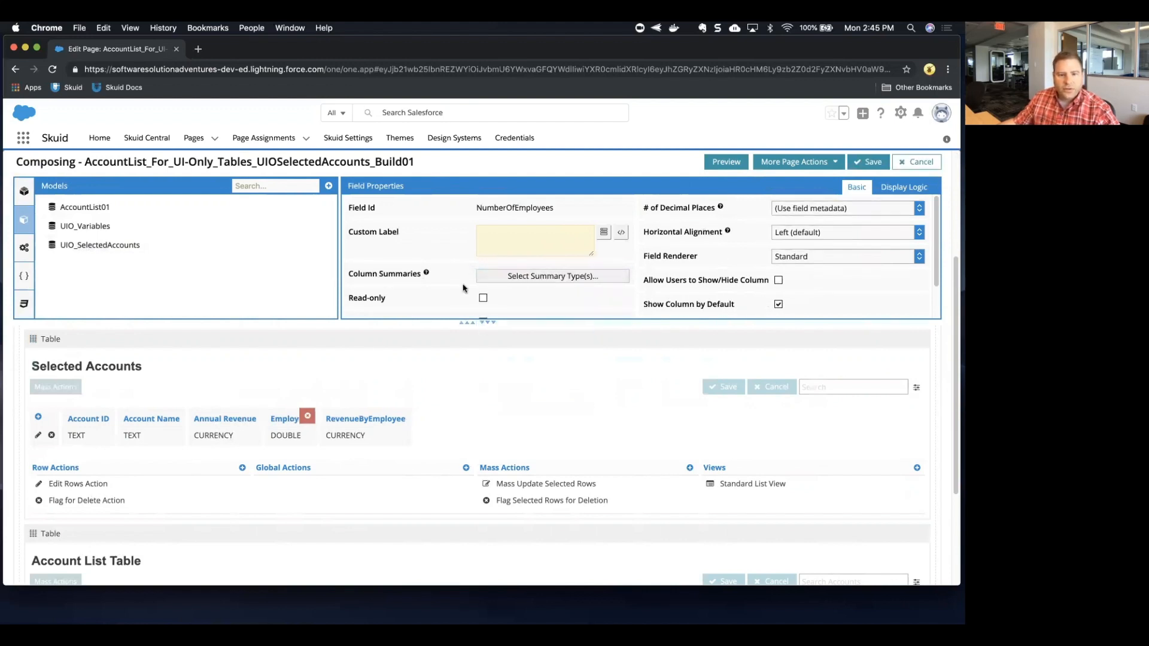
click(500, 275)
click(484, 313)
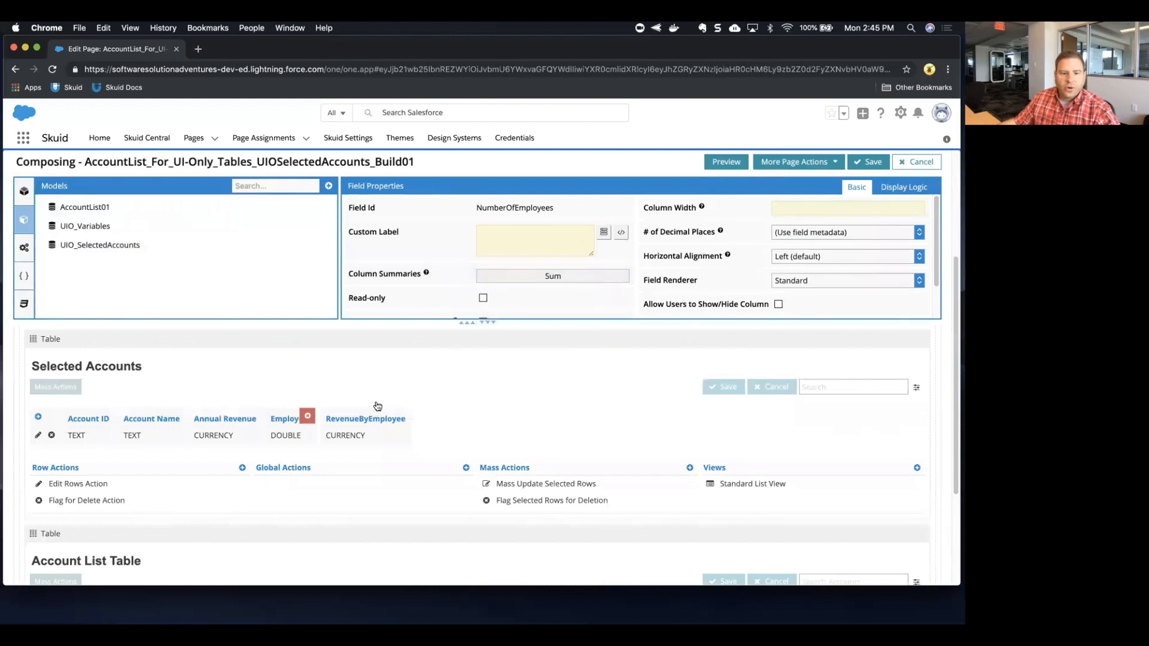
click(506, 278)
click(482, 328)
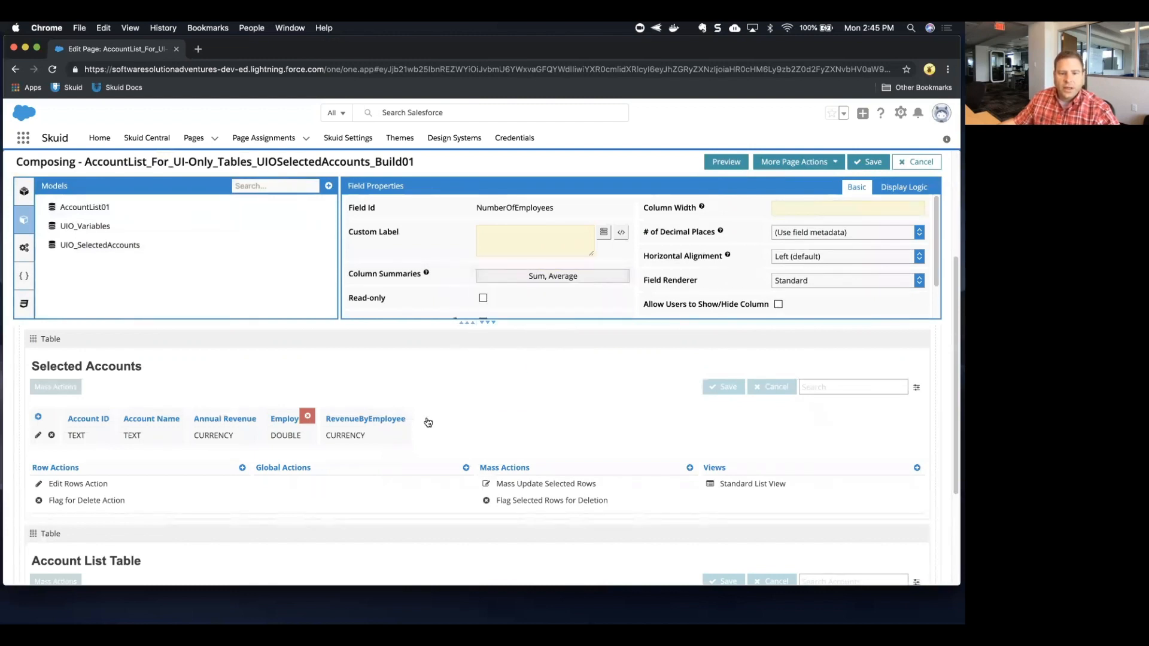
Add Sum and Average column summaries to the RevenueByEmployee column of the Selected Accounts table.
click(368, 437)
click(535, 278)
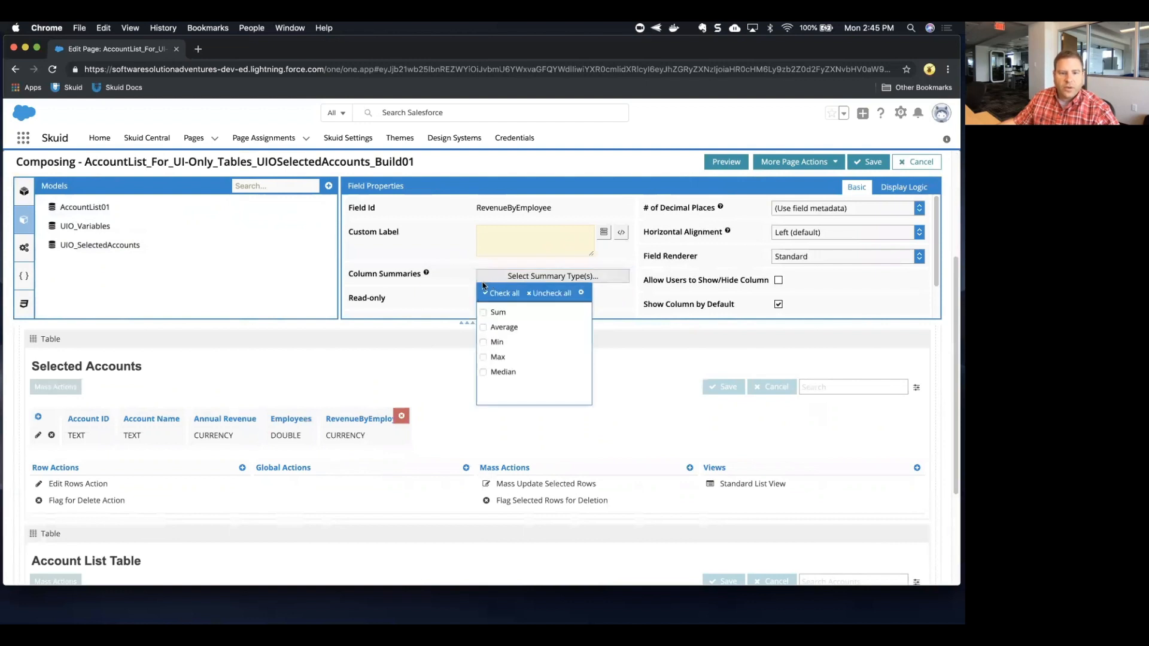
click(482, 312)
click(508, 279)
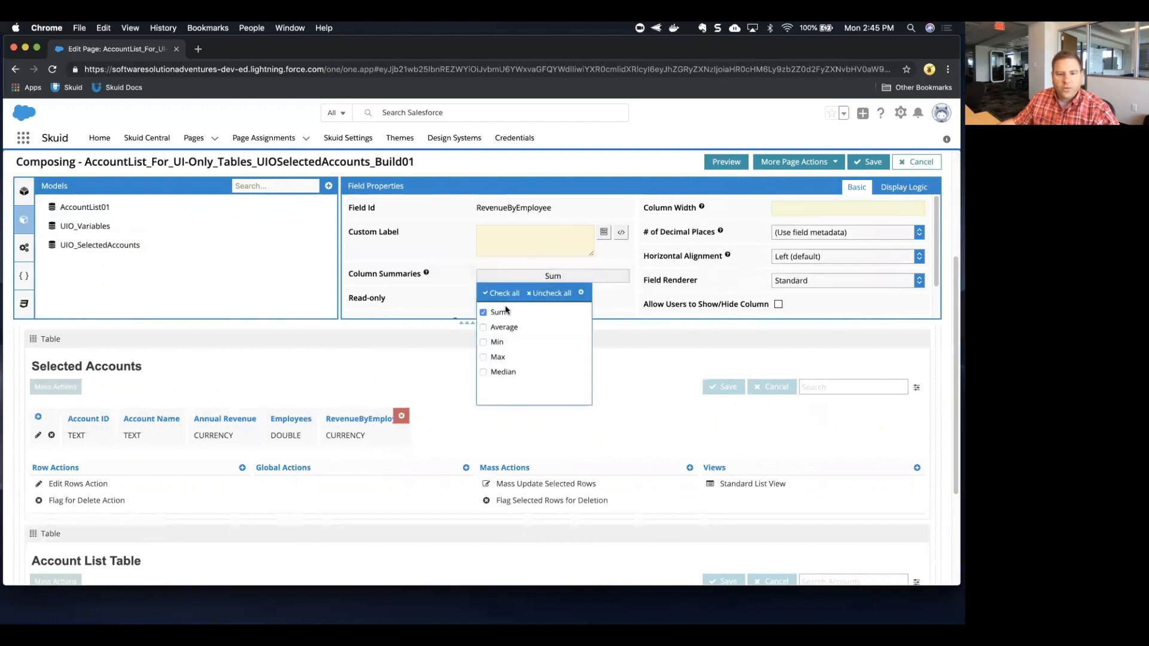
click(483, 327)
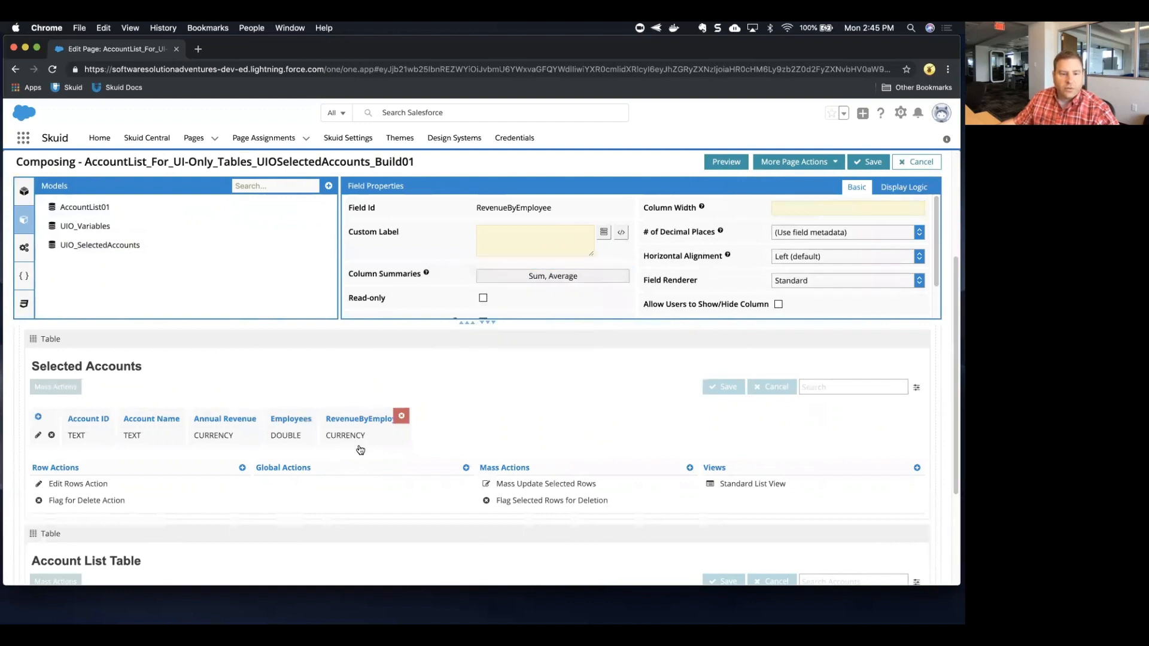
Change the RevenueByEmployee field's Id to RevenuePerEmployee in the UIO_SelectedAccounts model.
click(70, 249)
scroll(120, 257, down, 3)
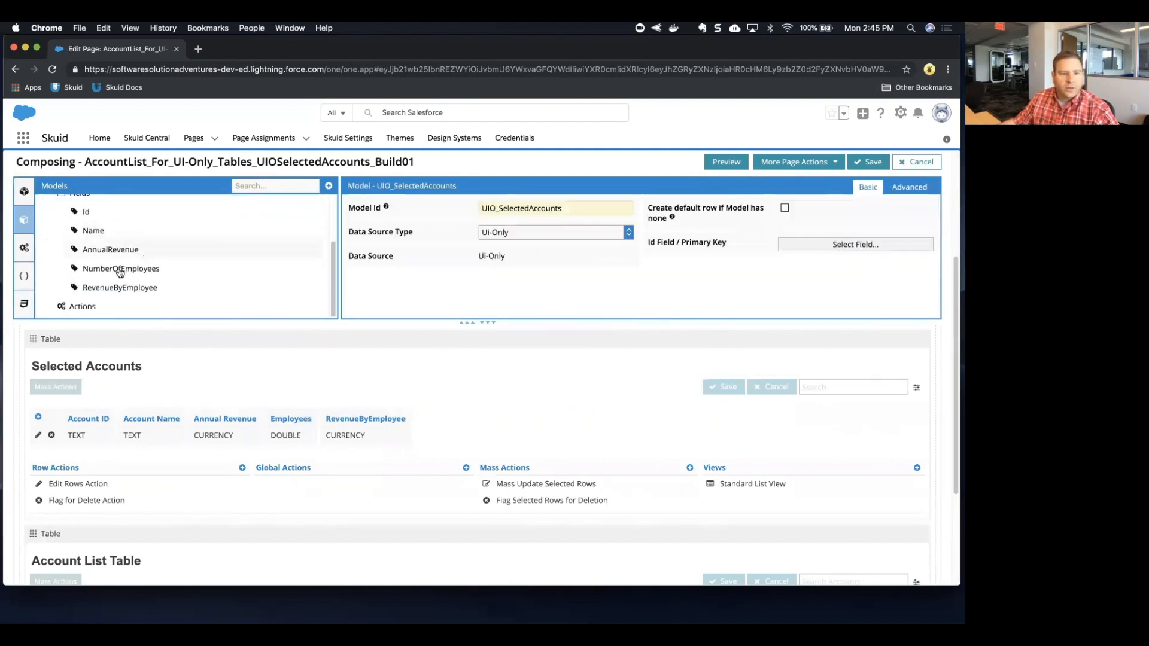
click(104, 289)
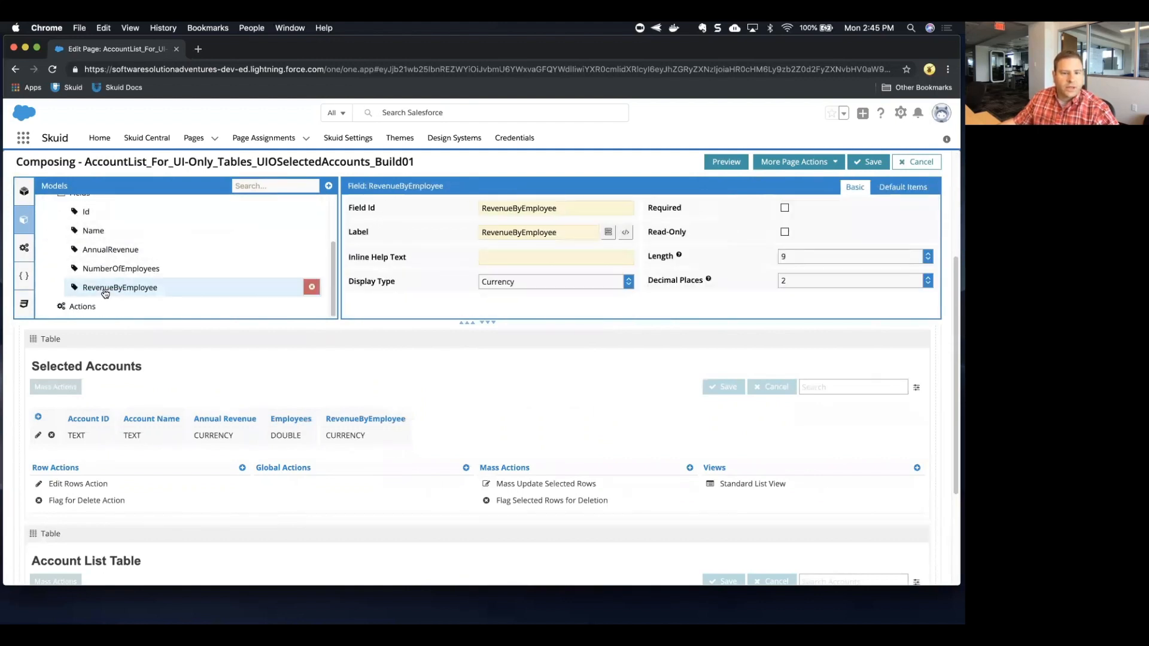
click(513, 208)
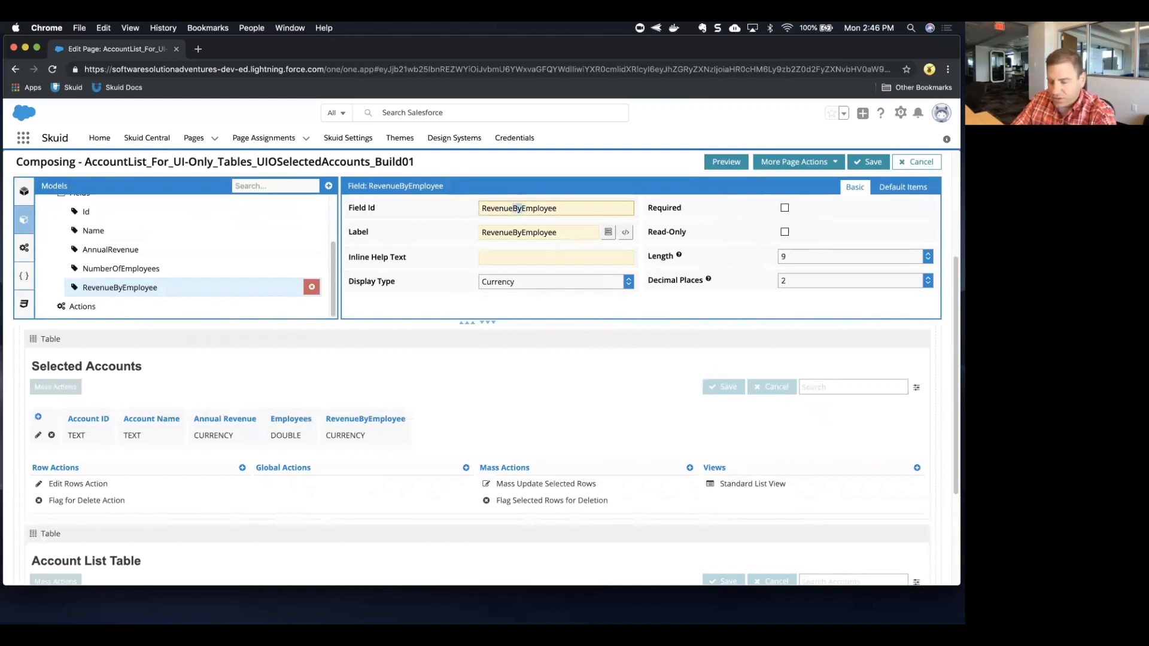
key(Delete)
key(Delete)
text(Perp)
key(BackSpace)
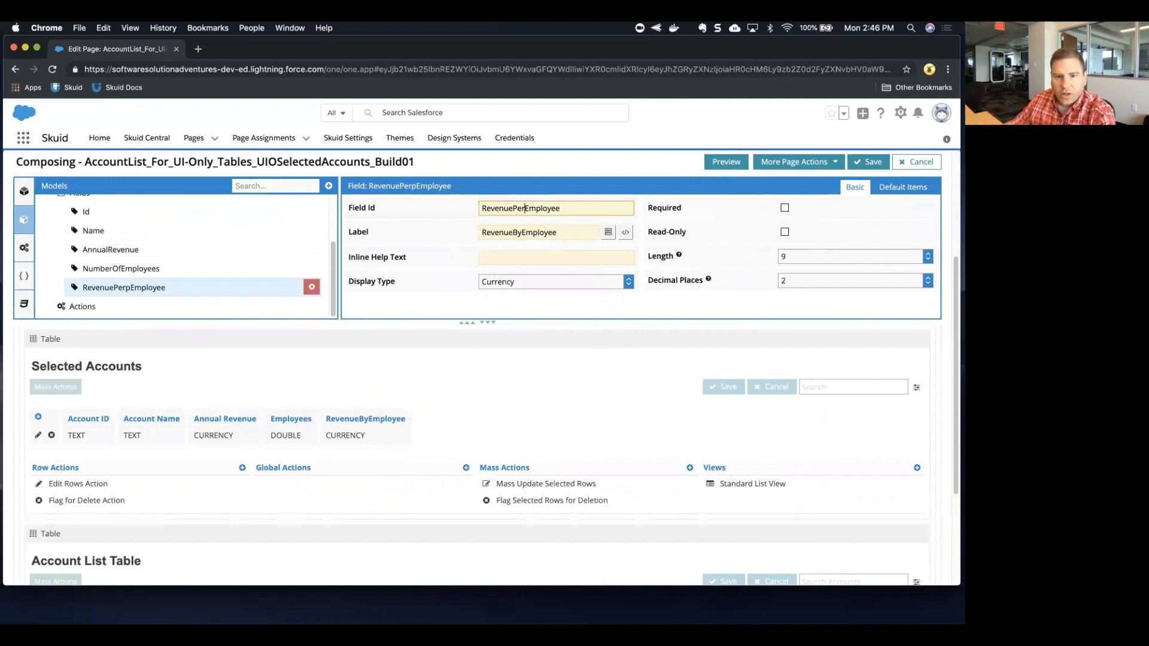
Set the renamed field's label to RevenuePerEmployee and save the page.
click(518, 232)
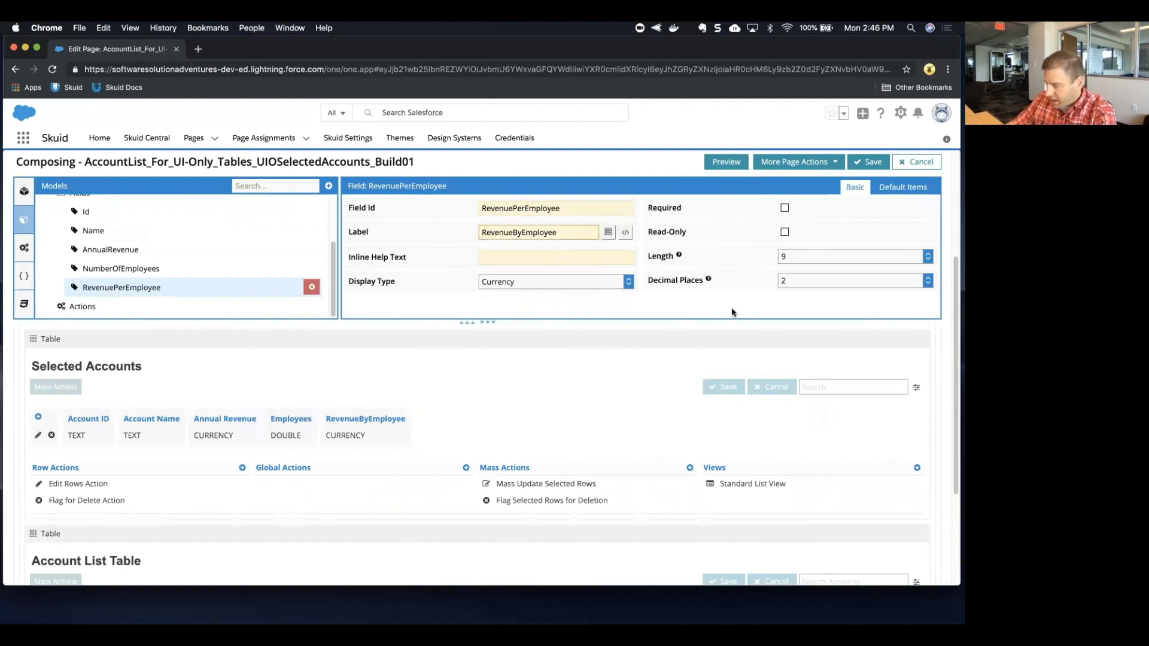
key(Delete)
key(Delete)
text(P)
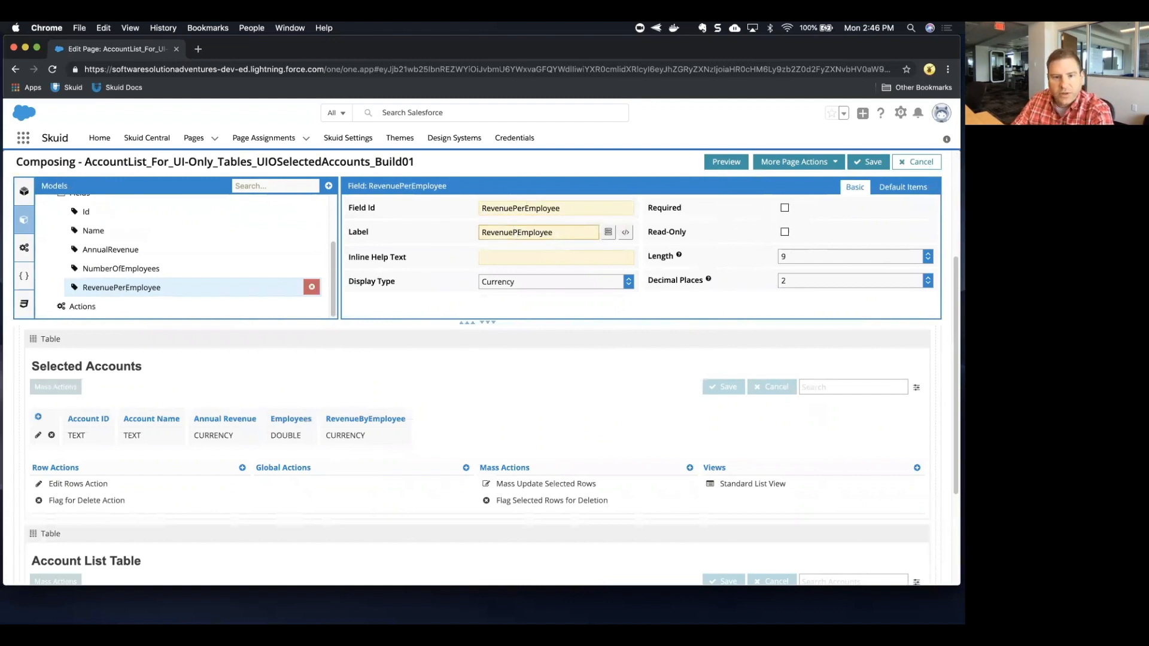
text(er)
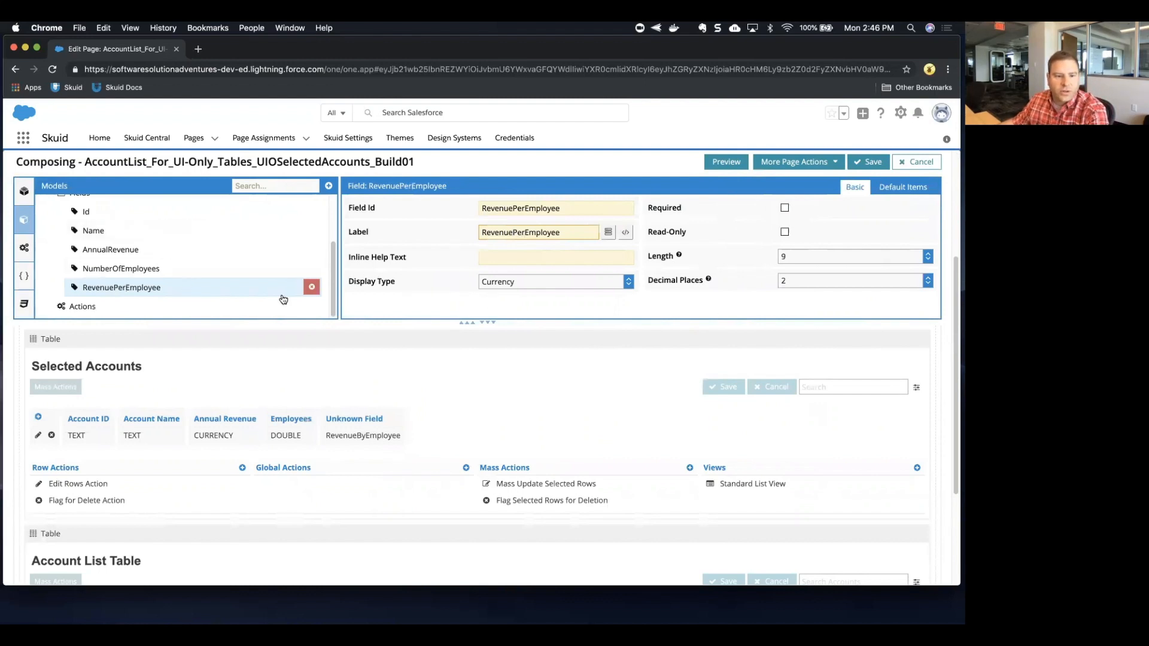
click(869, 162)
Replace the unknown RevenueByEmployee column in the Selected Accounts table with the RevenuePerEmployee field.
click(347, 421)
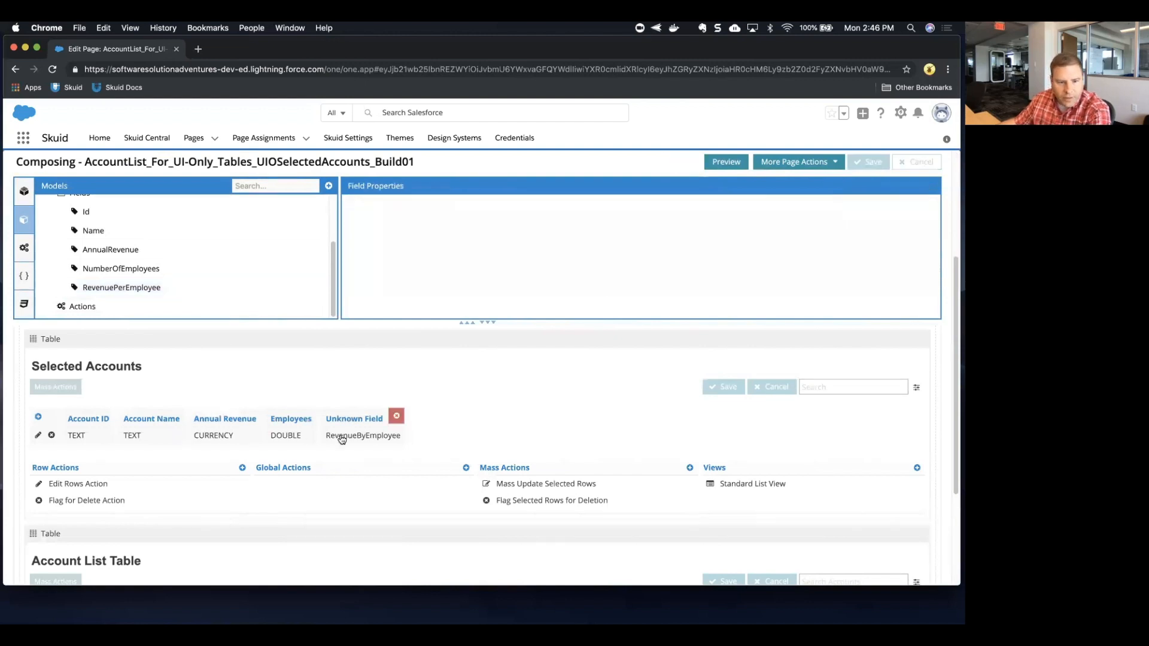
click(396, 420)
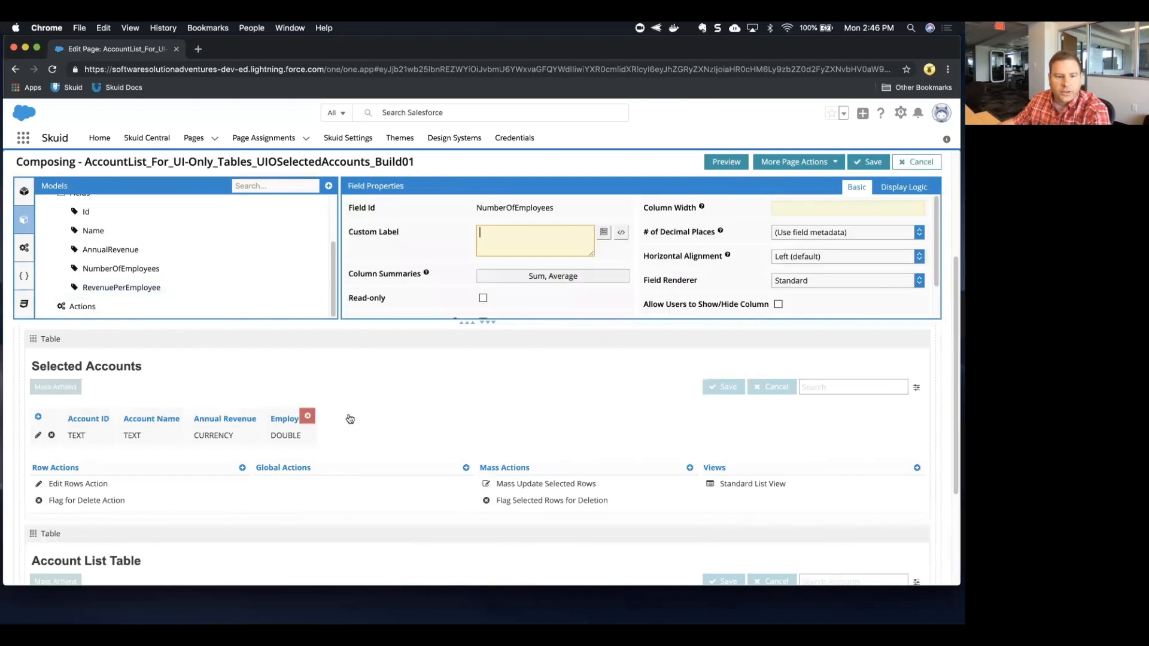
click(347, 346)
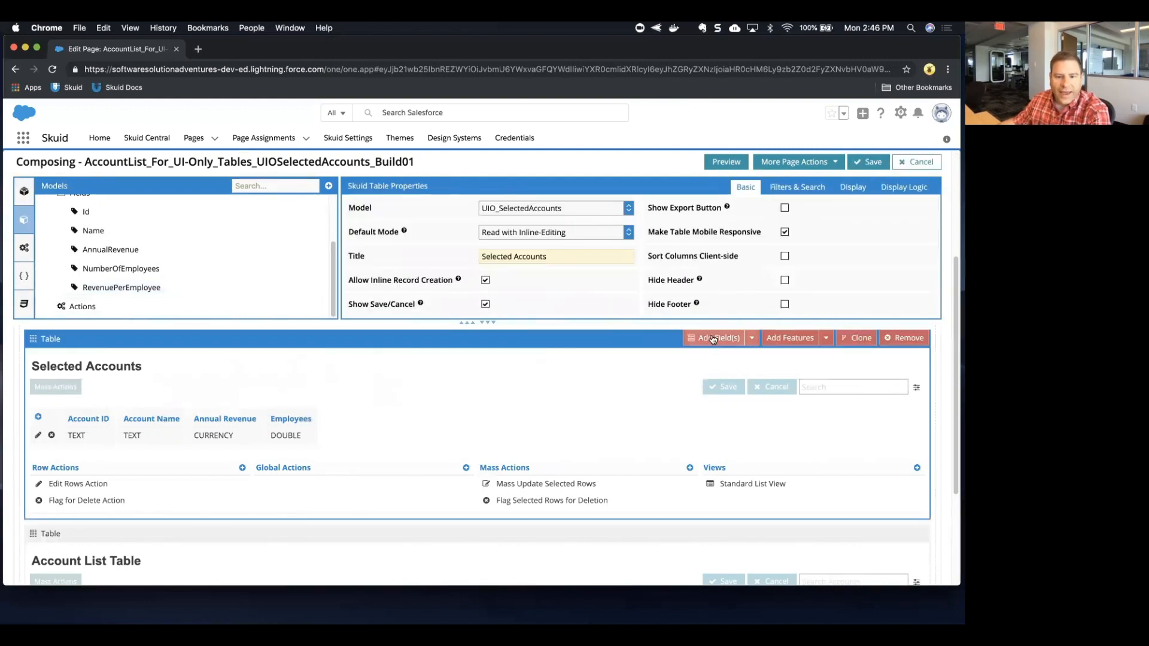
click(722, 349)
click(719, 359)
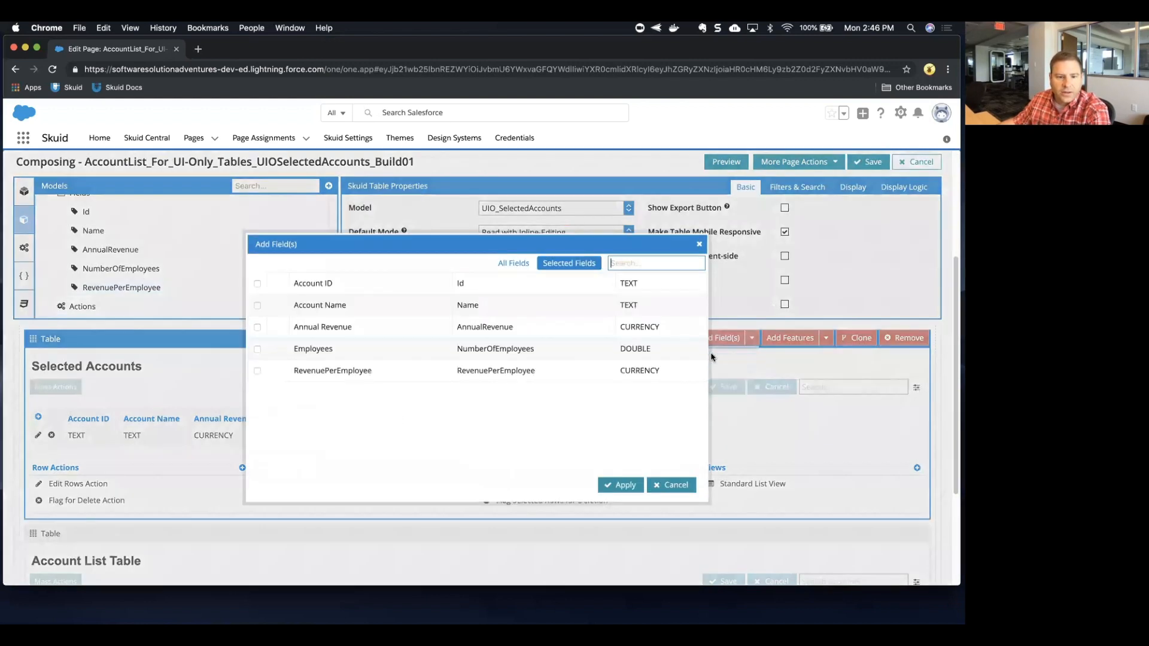
click(257, 371)
click(616, 486)
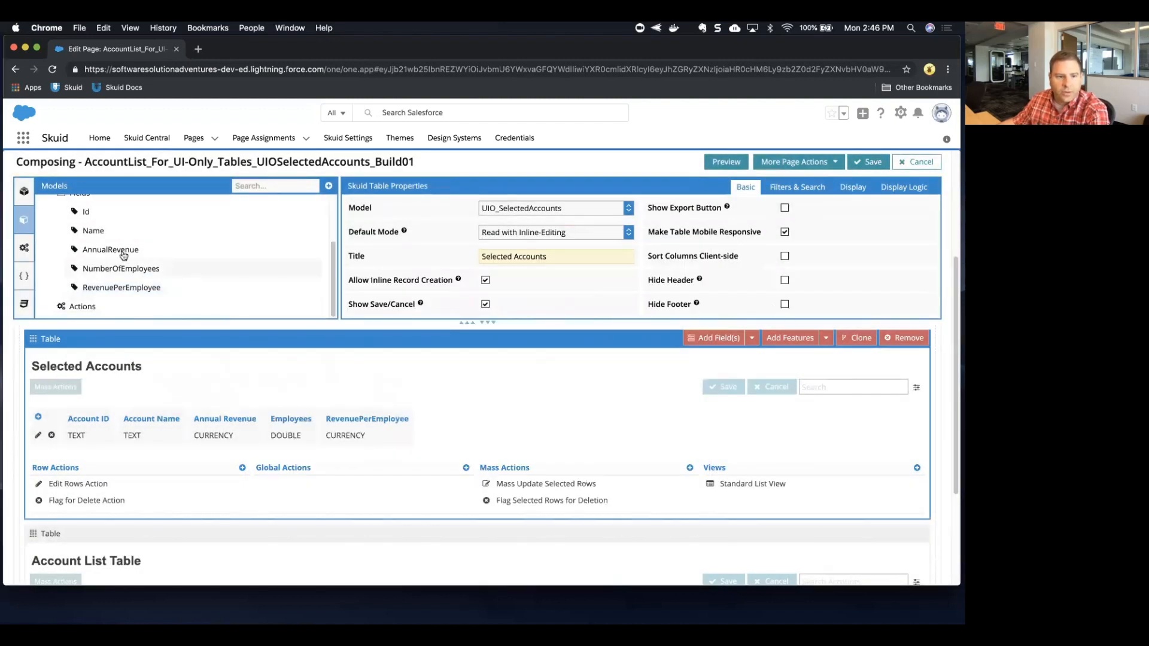
Add Sum and Average column summaries to the RevenuePerEmployee column of the Selected Accounts table and save the page.
click(346, 431)
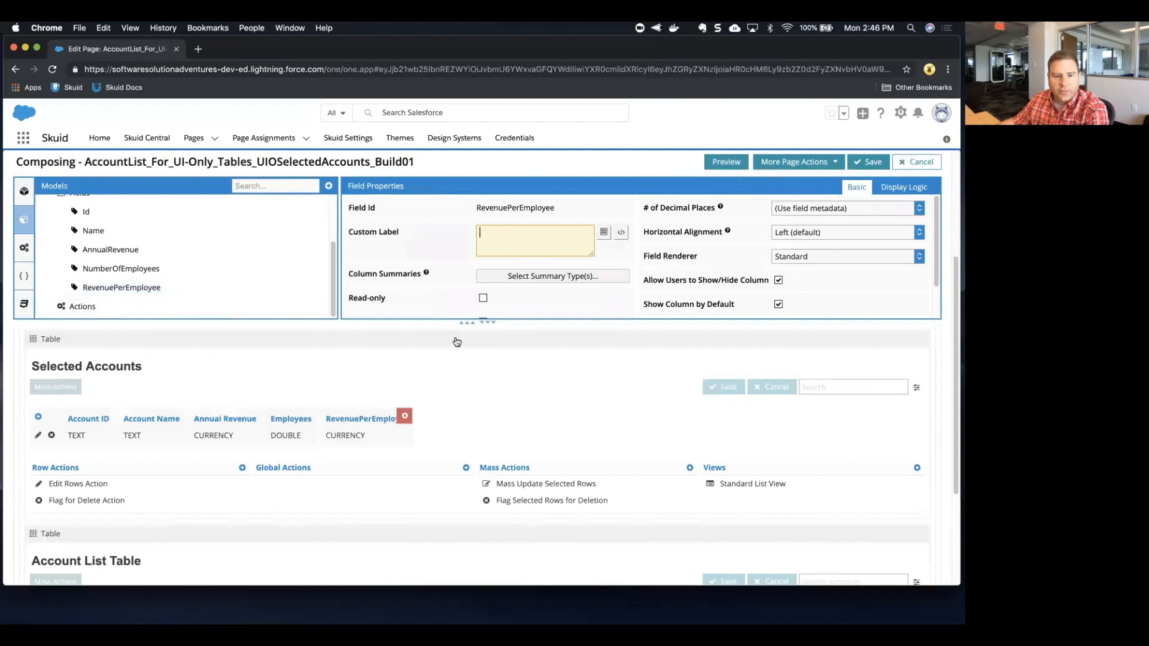
click(515, 276)
click(483, 312)
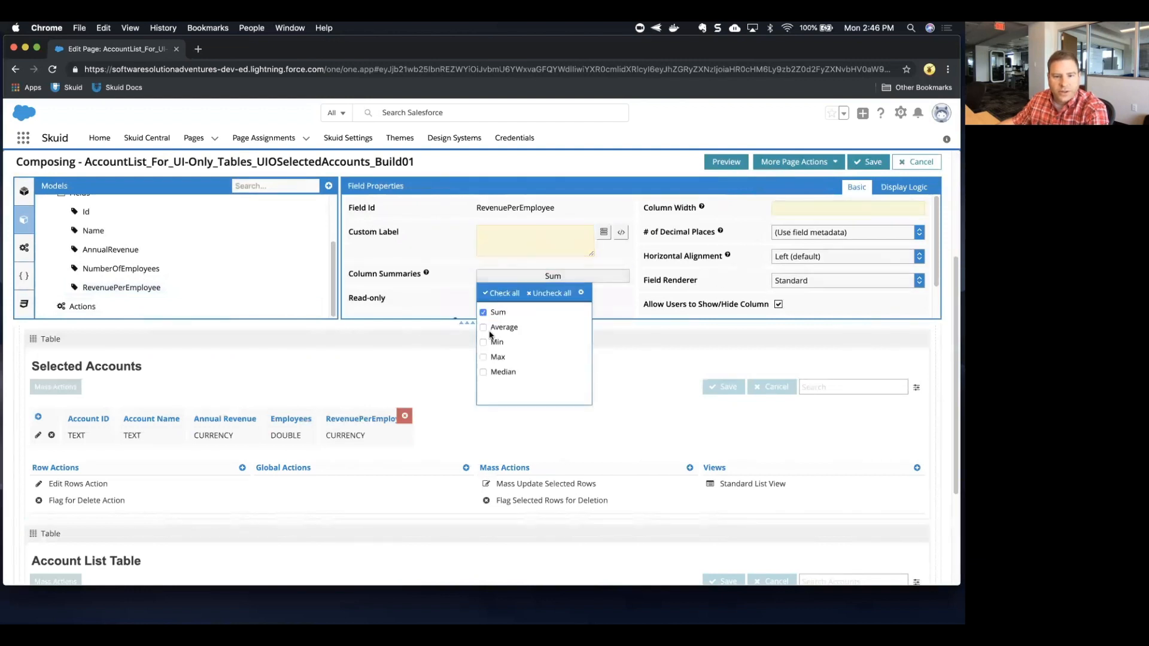
click(483, 327)
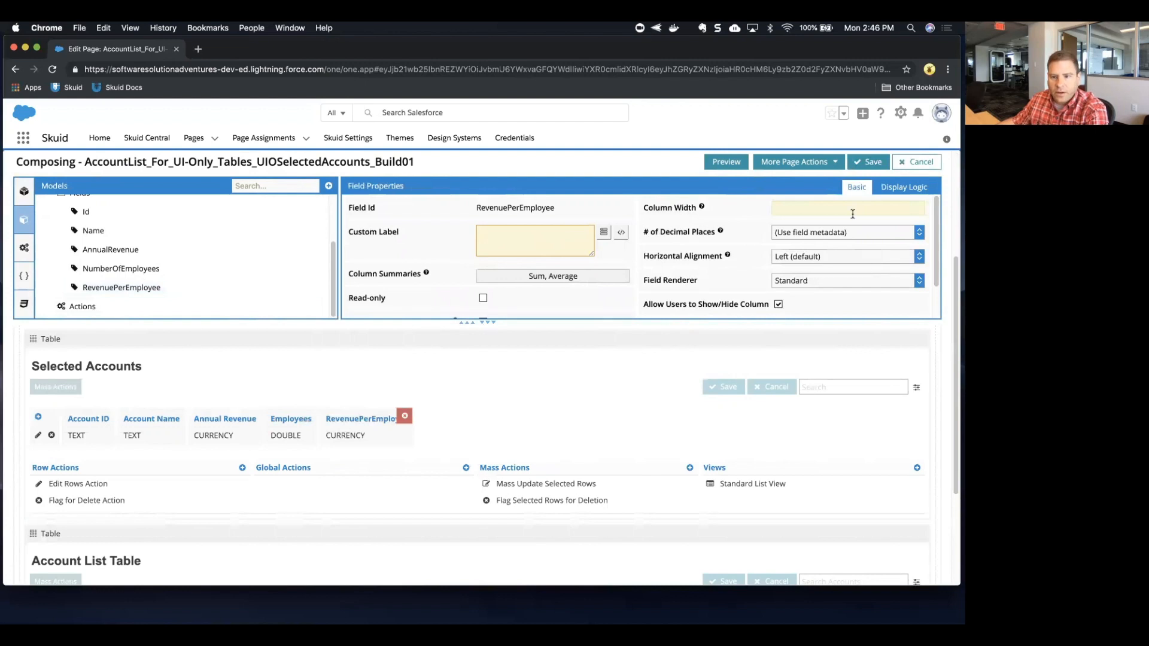
click(874, 162)
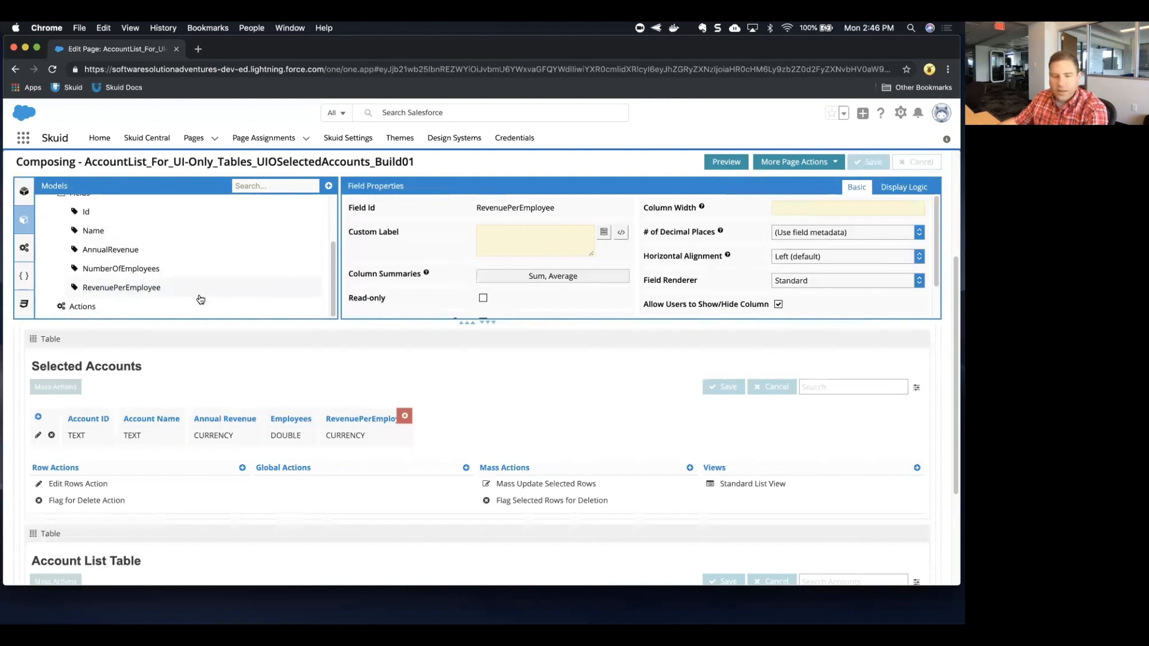
Add a Run Multiple Actions row action to the Account List Table, labelled "Add to Selected Accounts" with the sk-icon-generate-assets icon.
scroll(222, 356, down, 3)
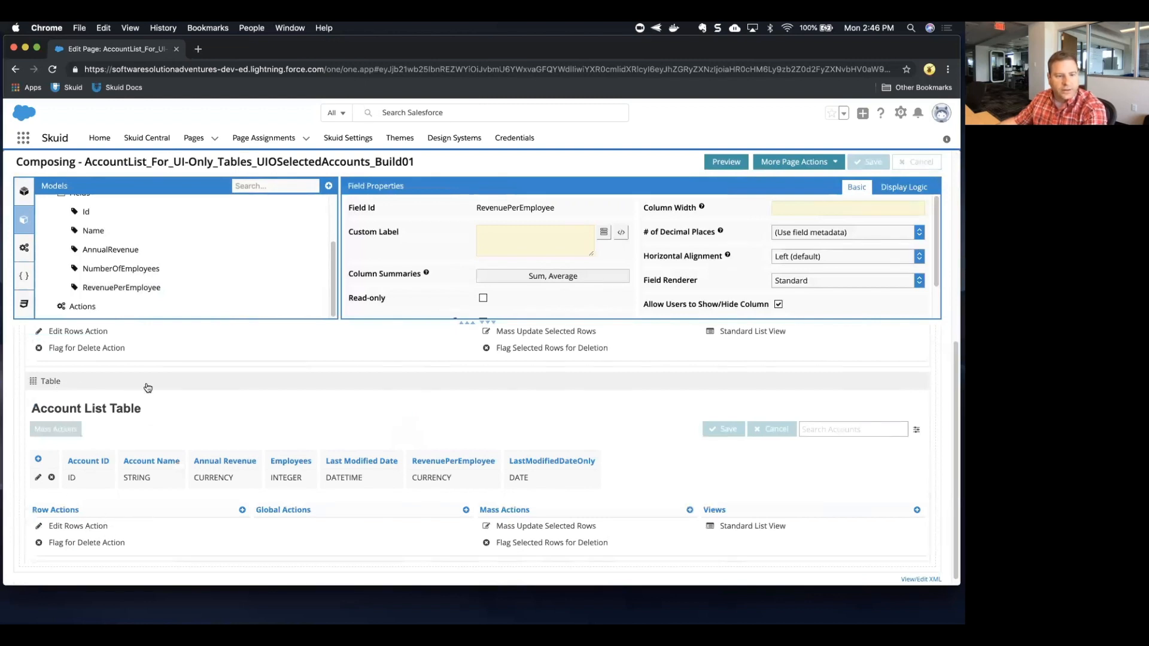
click(243, 511)
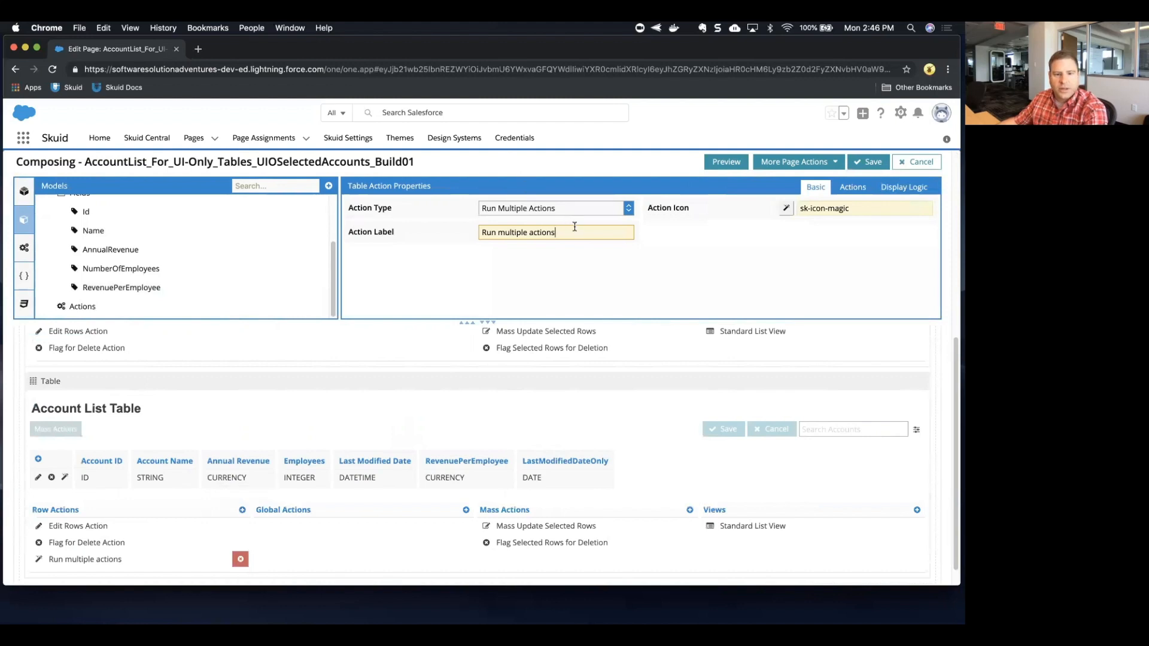
drag(577, 231, 475, 227)
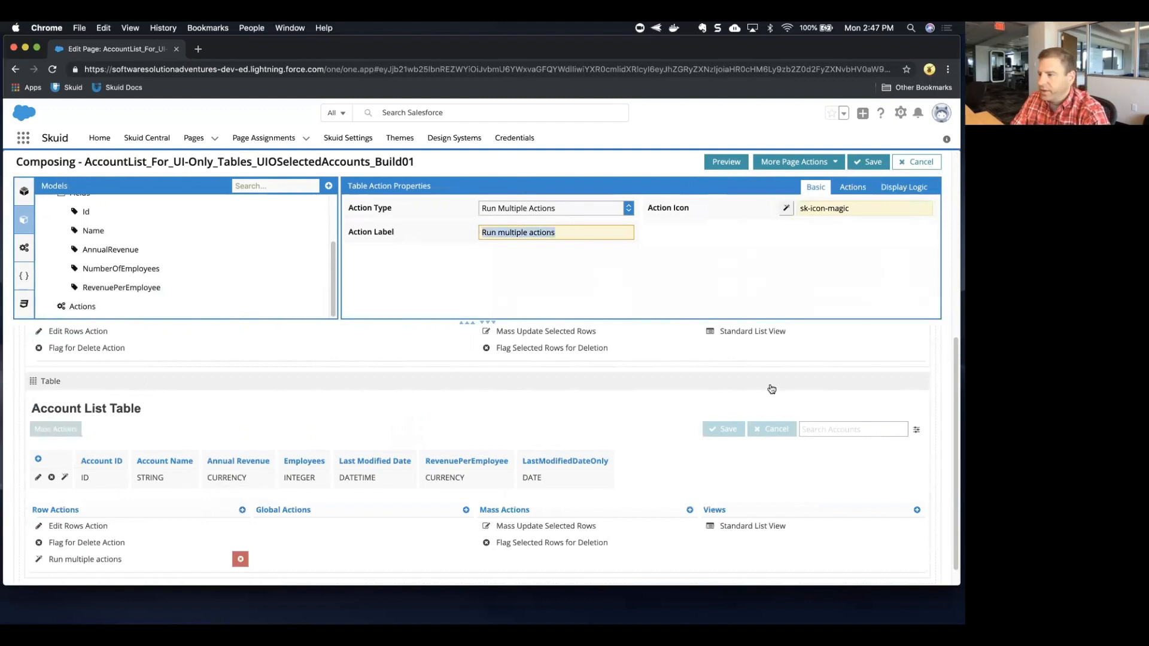
text(Ad)
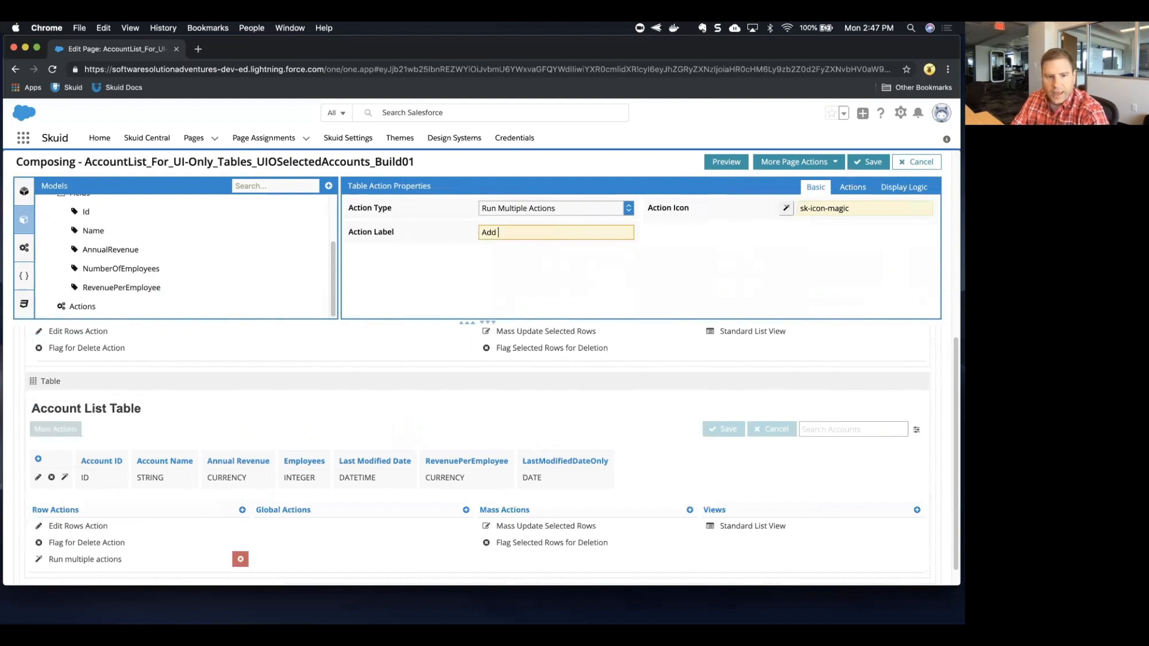
text(d)
key(Return)
text(to Selected Accounts)
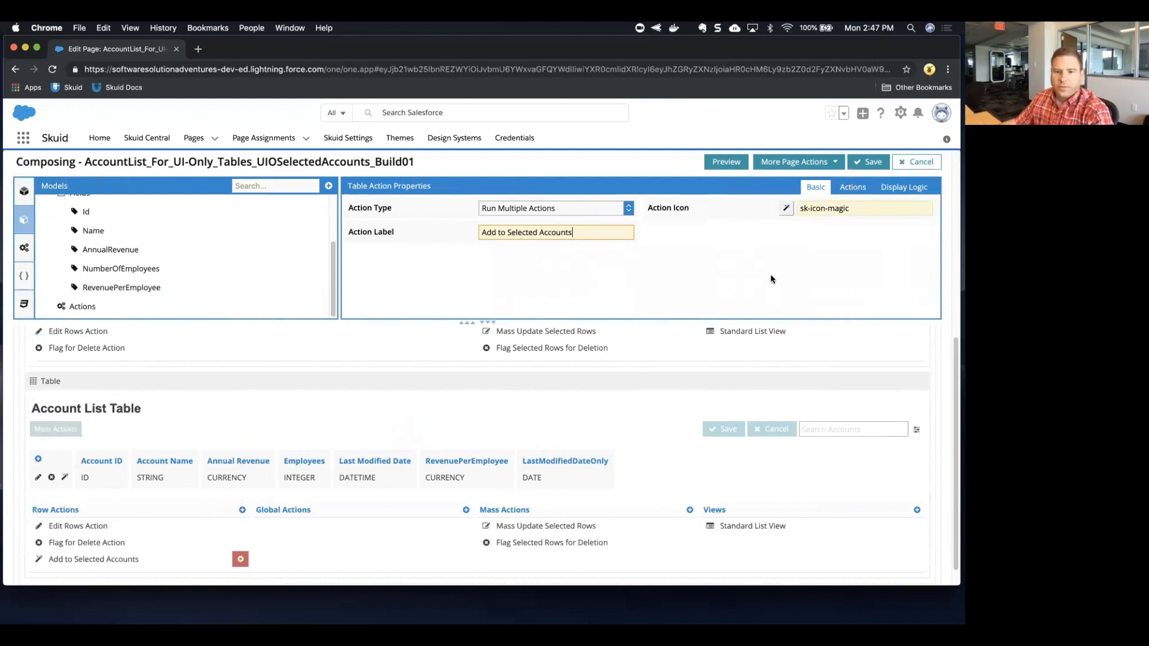
click(785, 209)
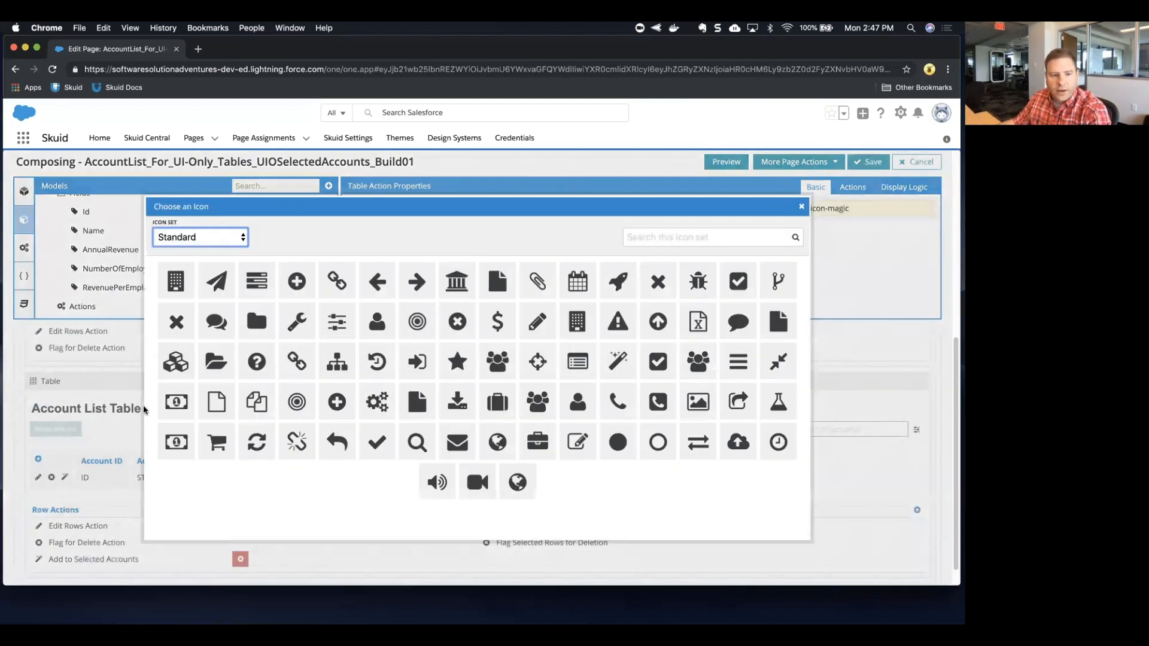
click(173, 372)
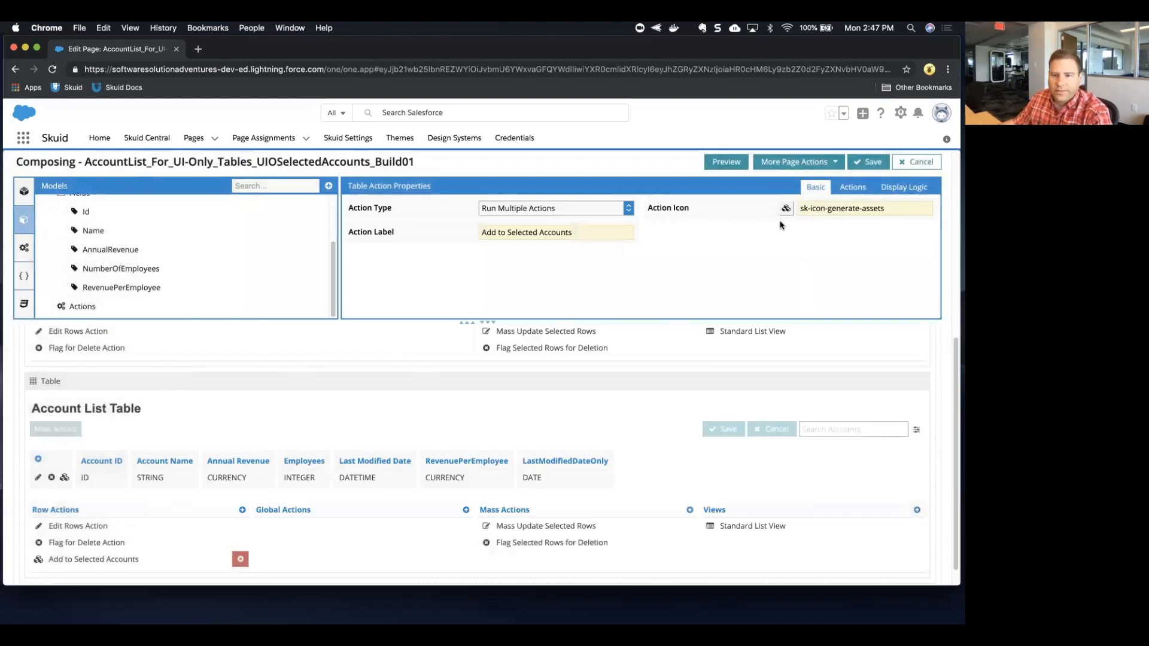
Make the row action adopt rows in context from AccountList01 into the UIO_SelectedAccounts model, and save the page.
click(853, 189)
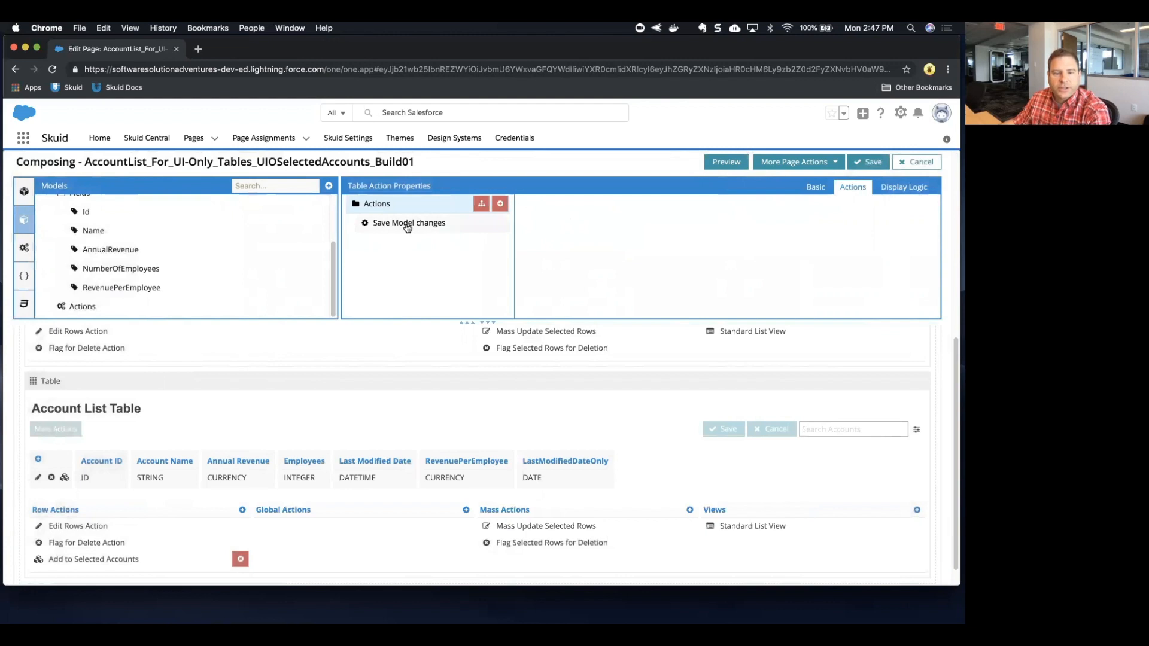
click(398, 224)
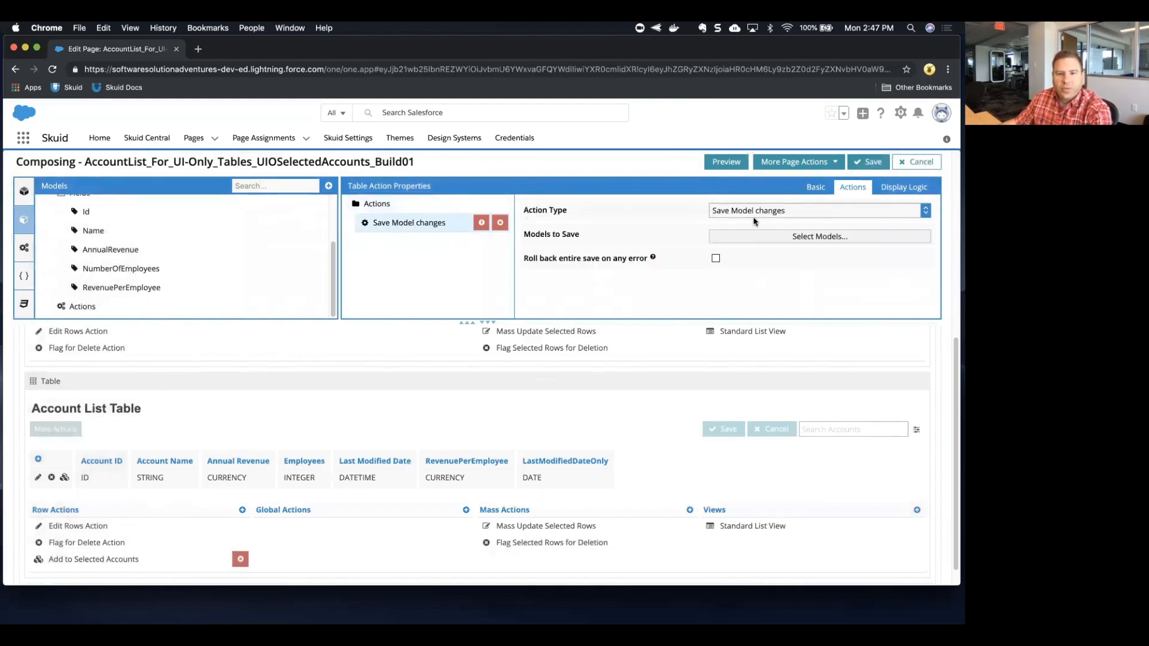
click(925, 212)
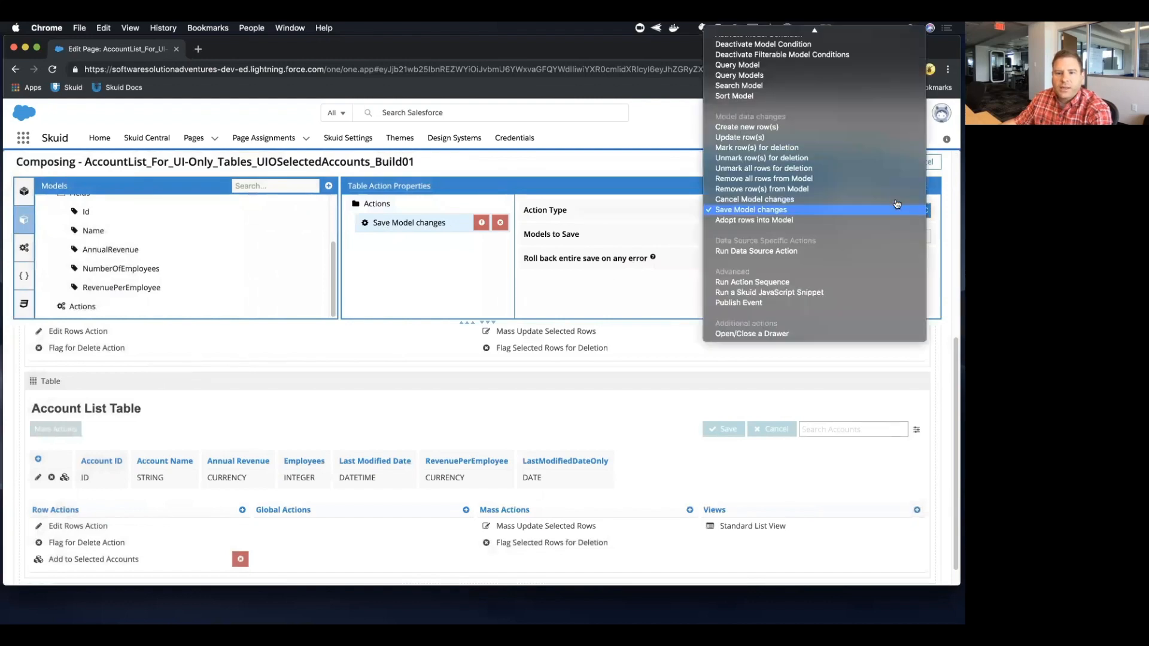
click(790, 221)
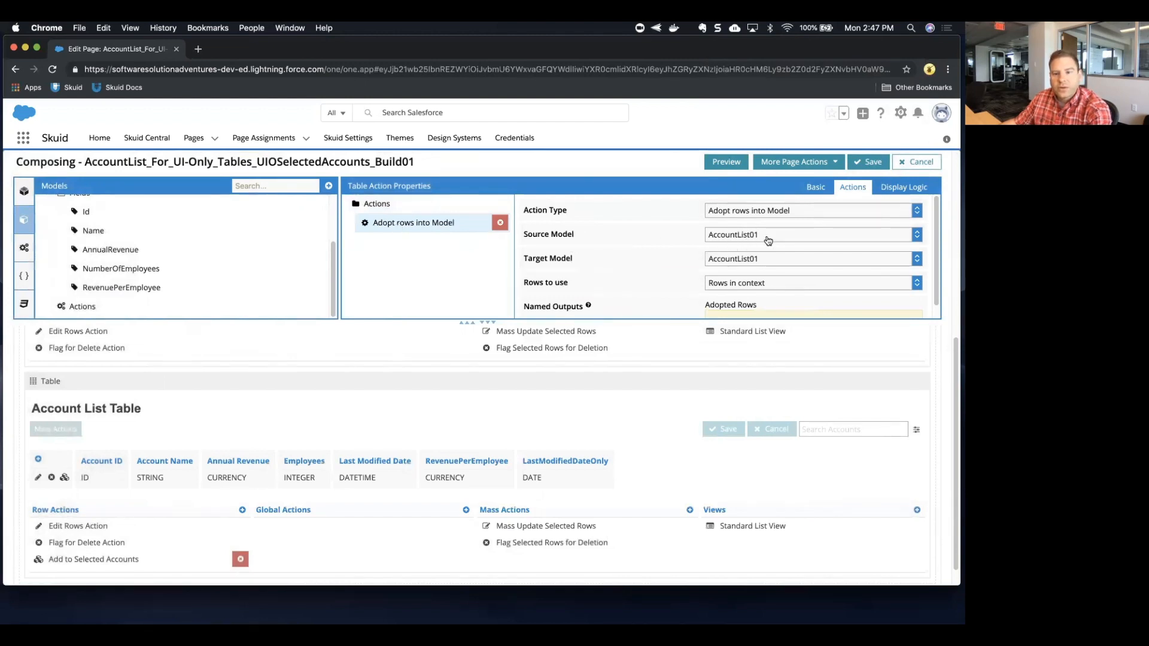
click(725, 262)
click(745, 280)
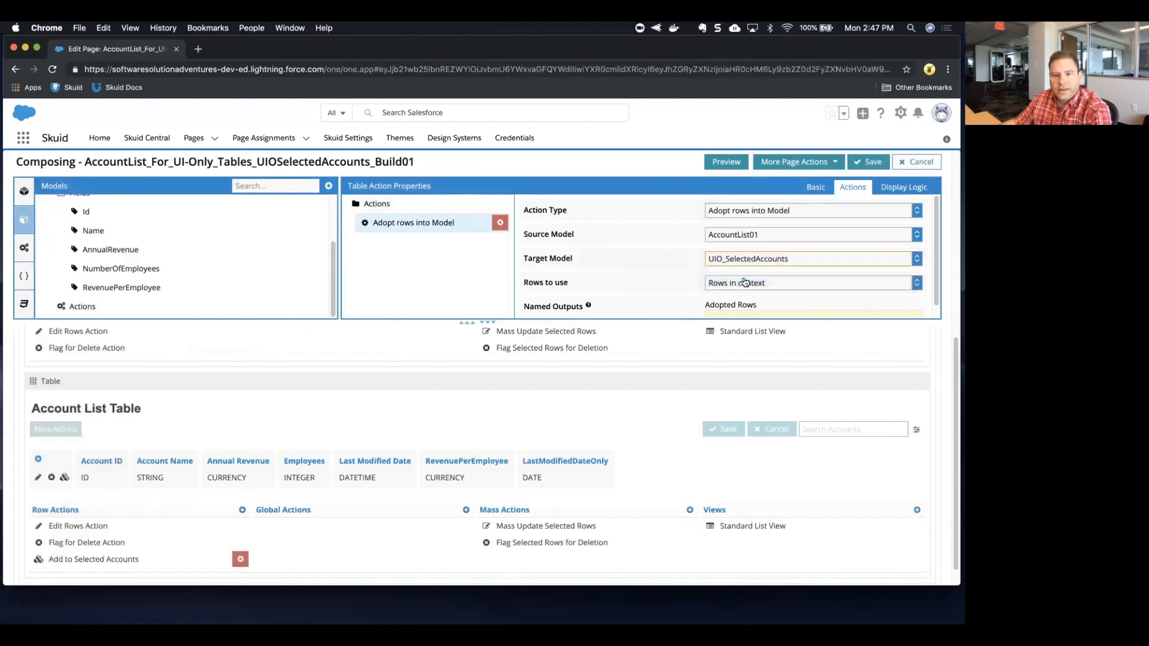
scroll(799, 278, down, 1)
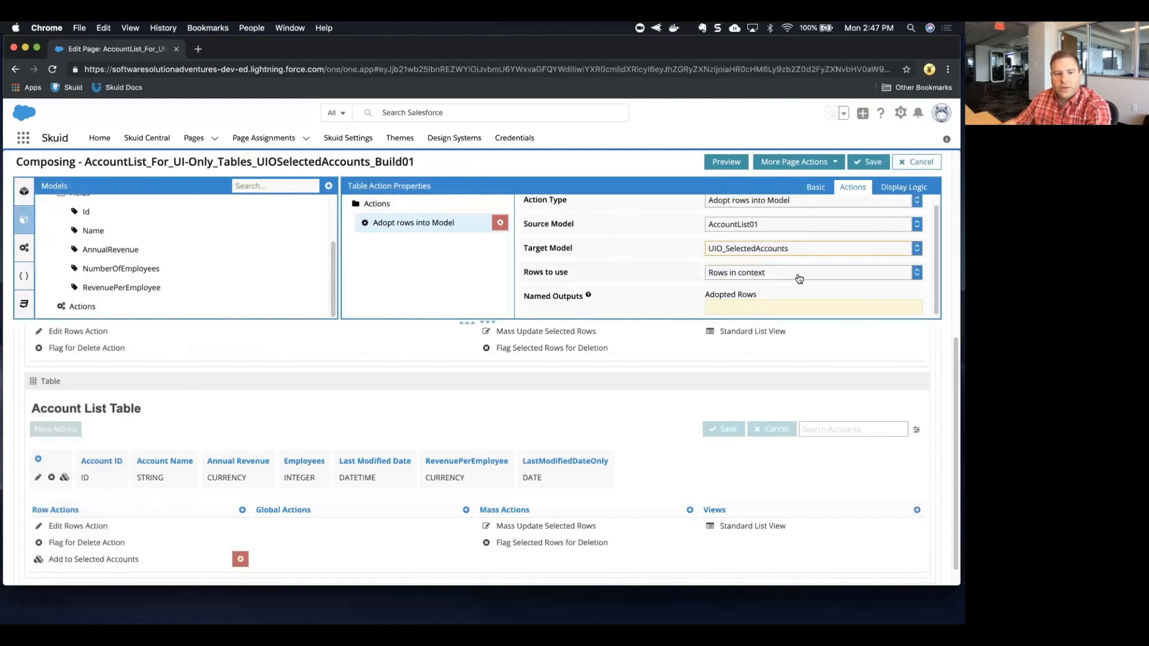
scroll(799, 278, up, 1)
click(872, 163)
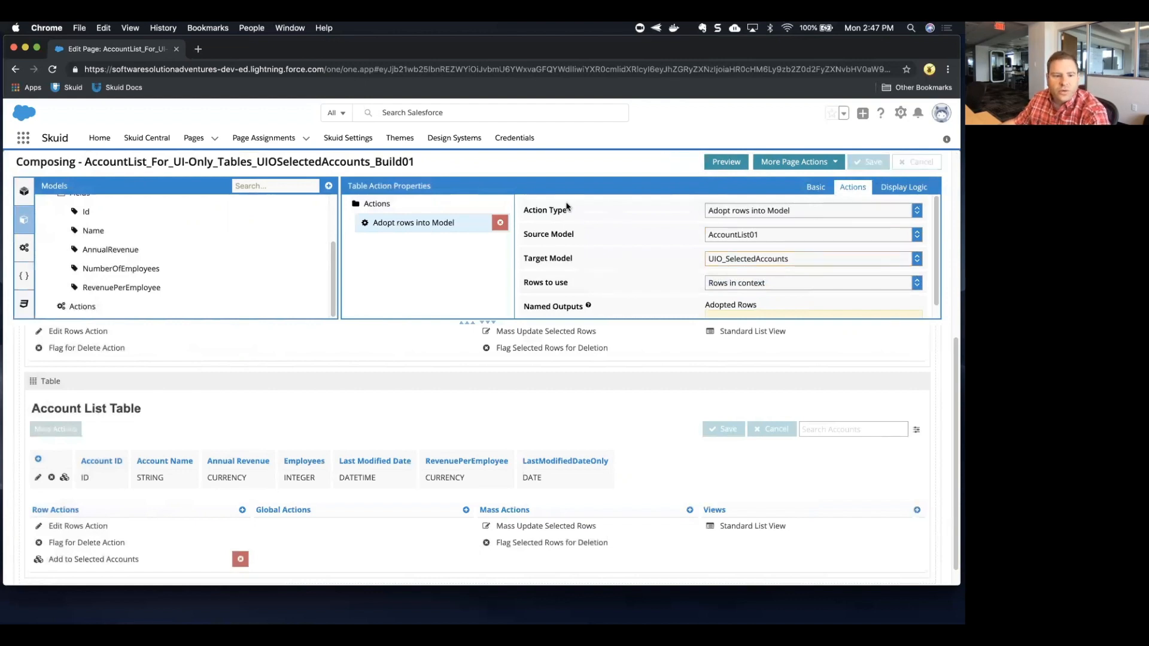
Preview the page and add Dickenson plc, United Oil & Gas Corp. and University of Arizona to the Selected Accounts table using the row action.
scroll(393, 386, down, 5)
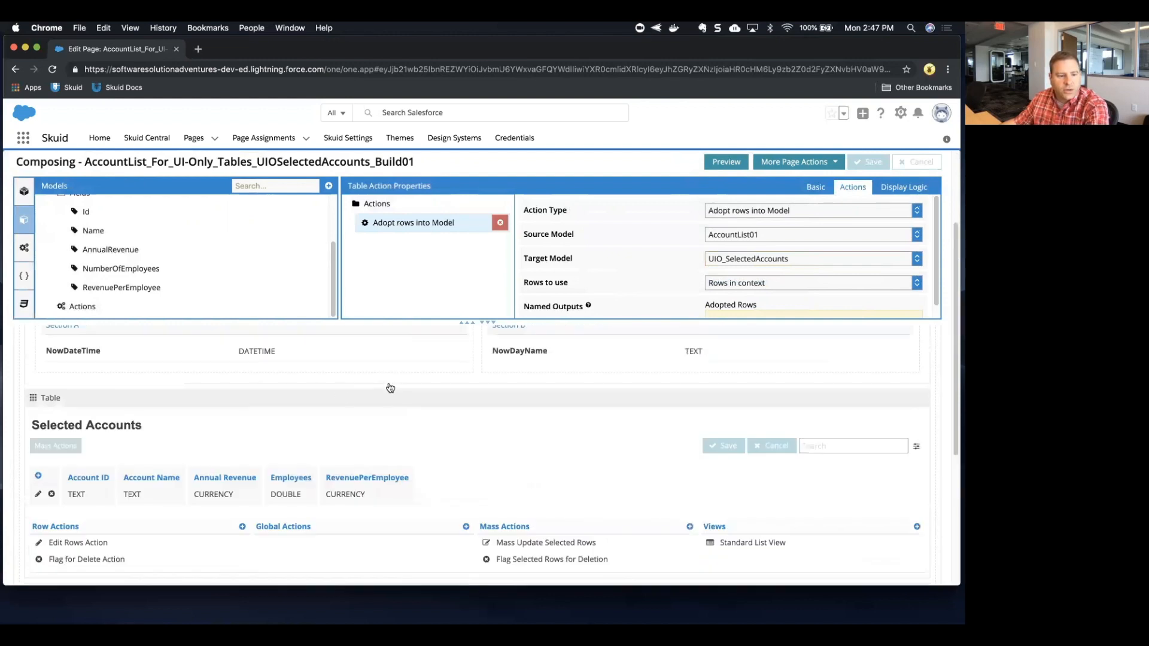
scroll(347, 364, up, 1)
scroll(389, 359, down, 2)
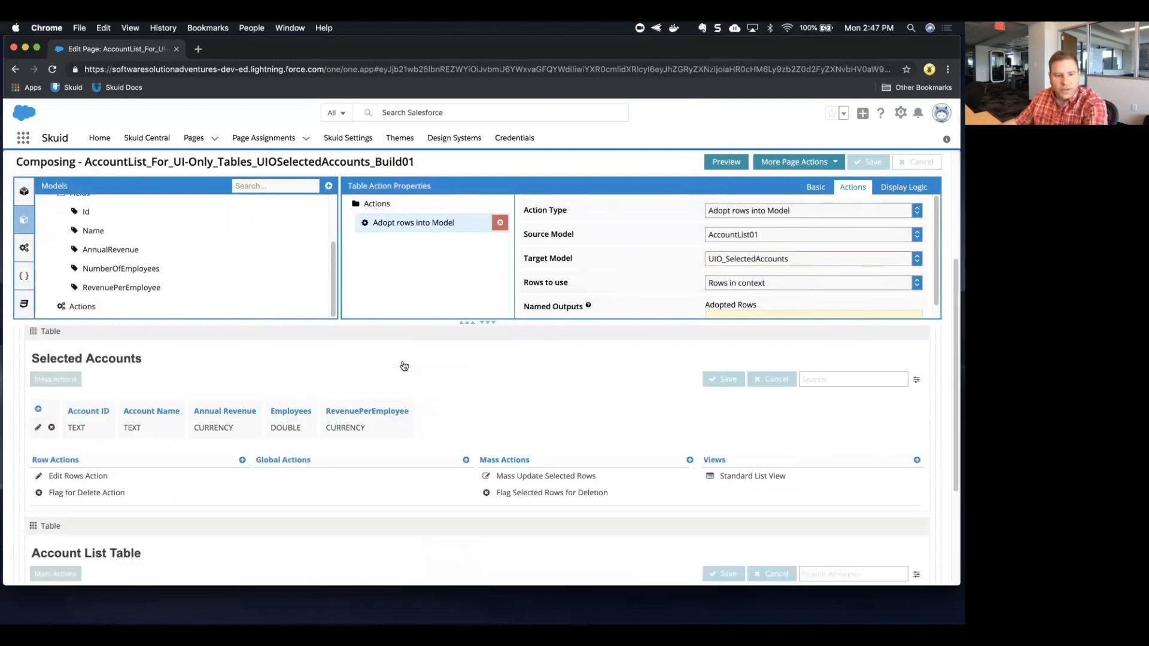
scroll(404, 367, down, 1)
click(727, 167)
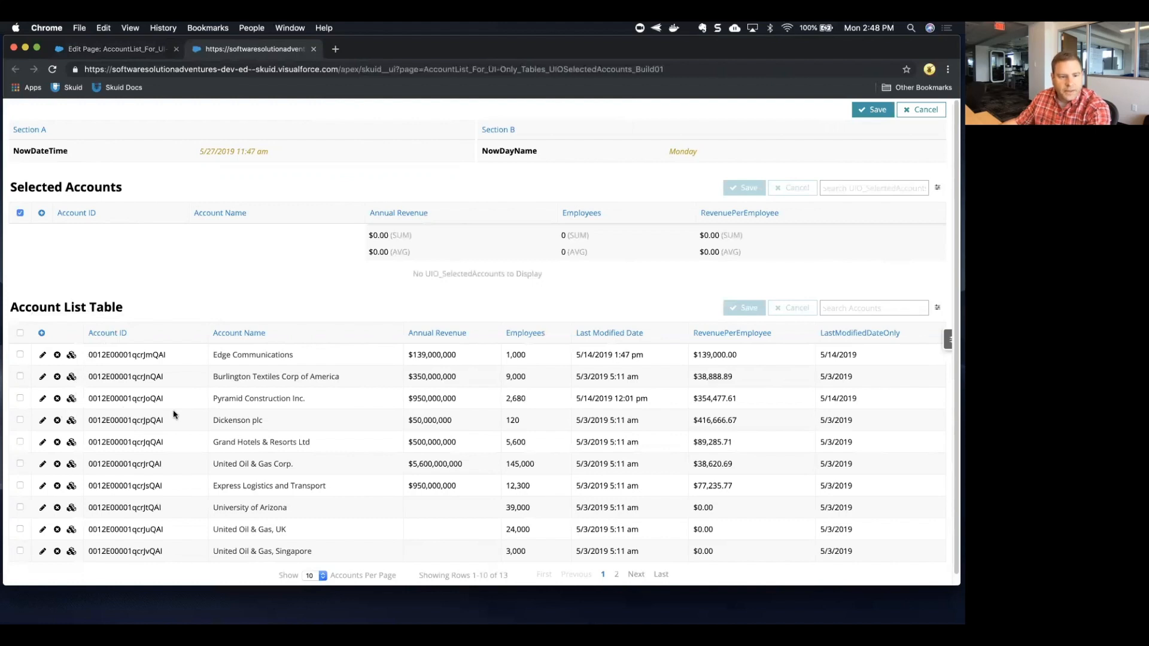
click(71, 420)
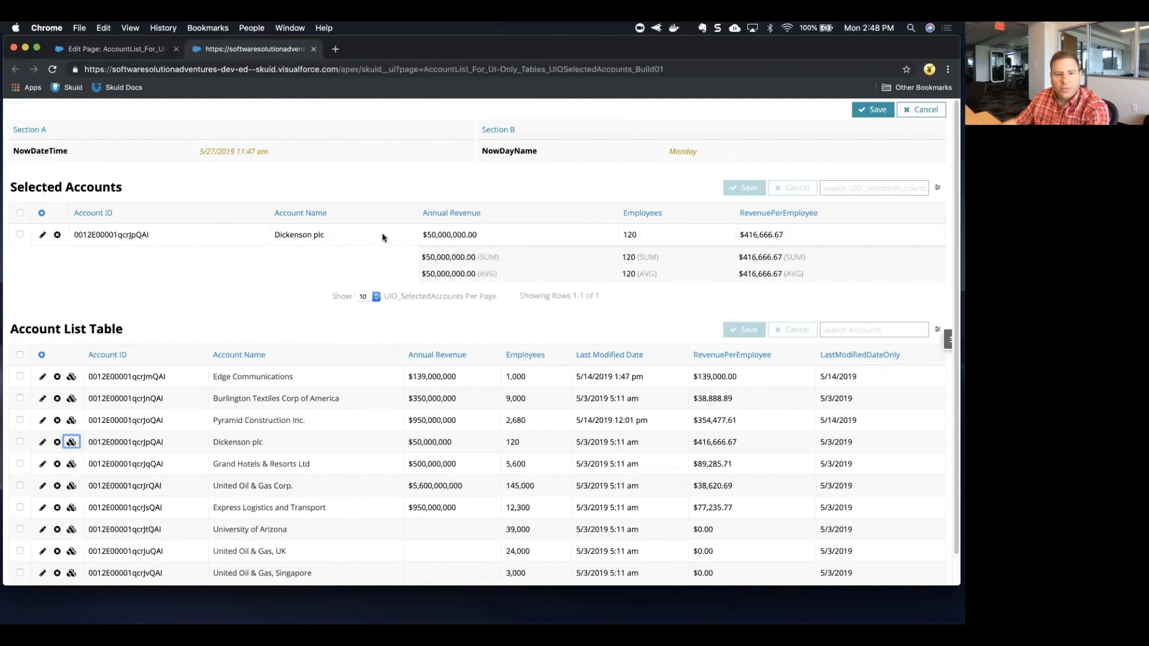
click(71, 485)
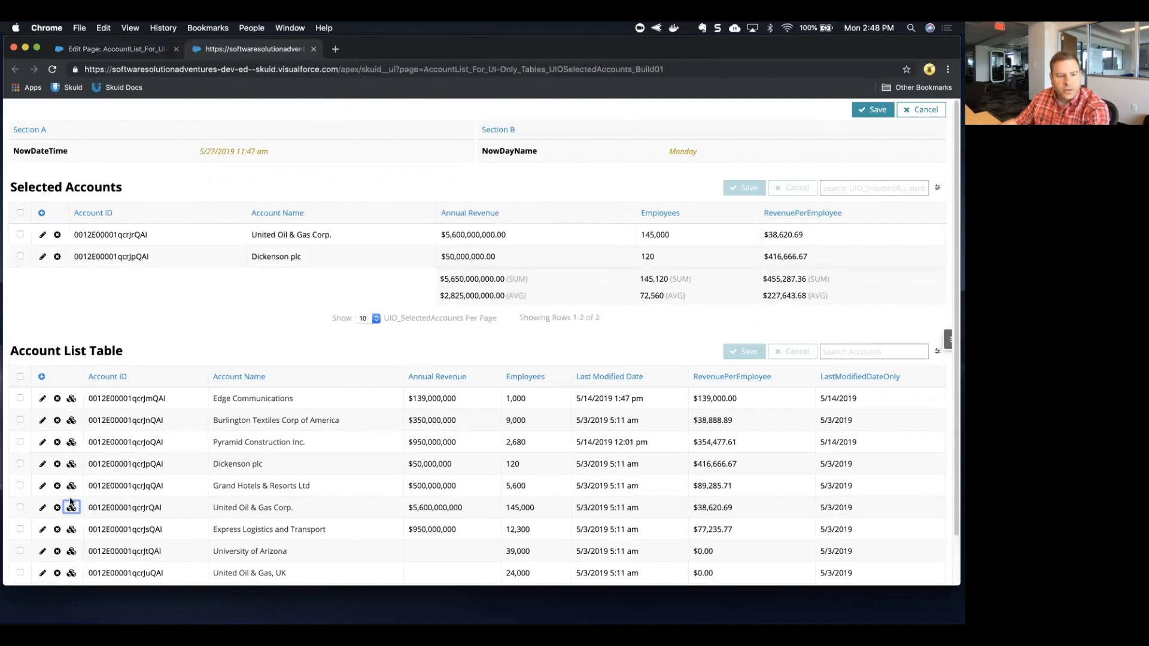
click(71, 552)
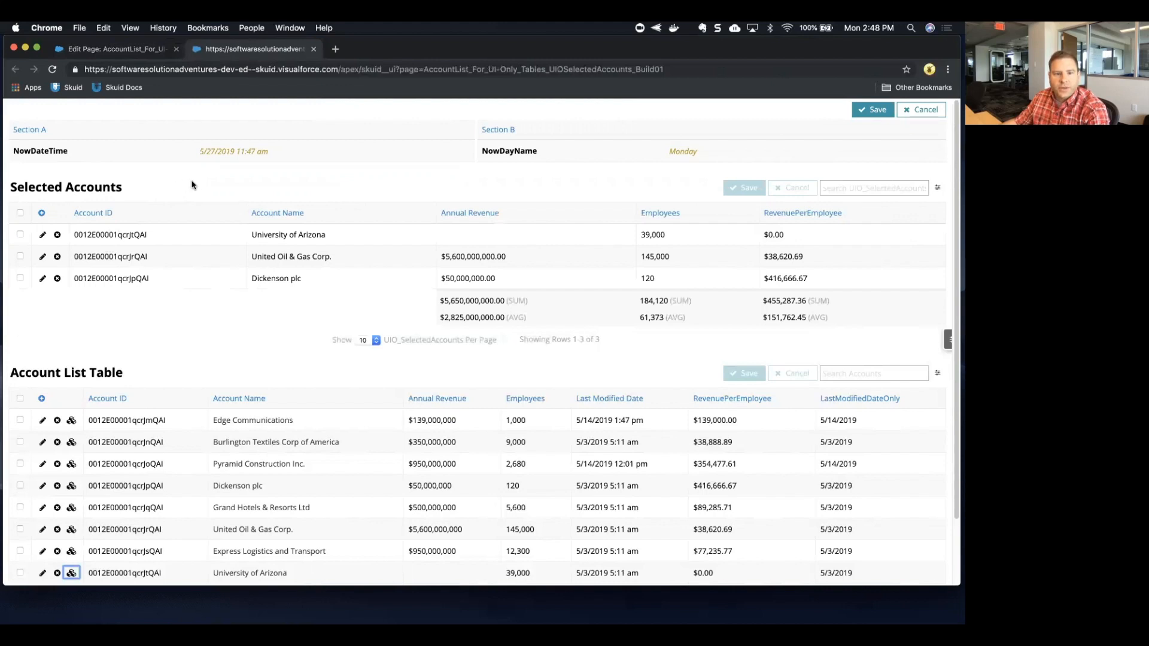
scroll(235, 442, down, 3)
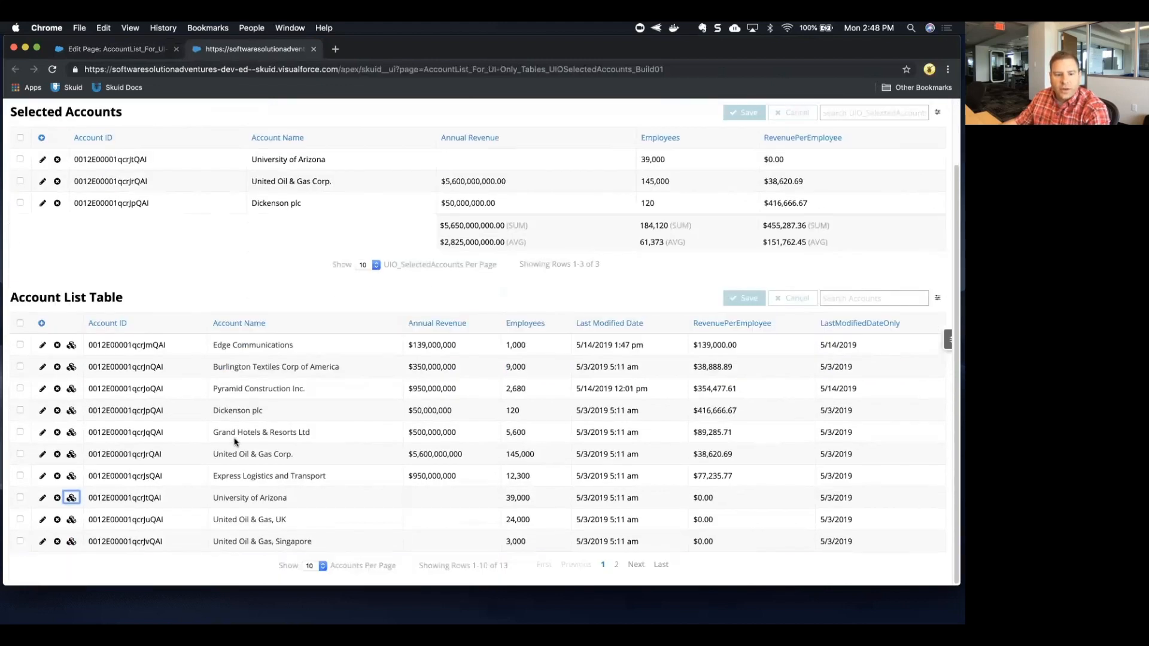
scroll(235, 442, up, 3)
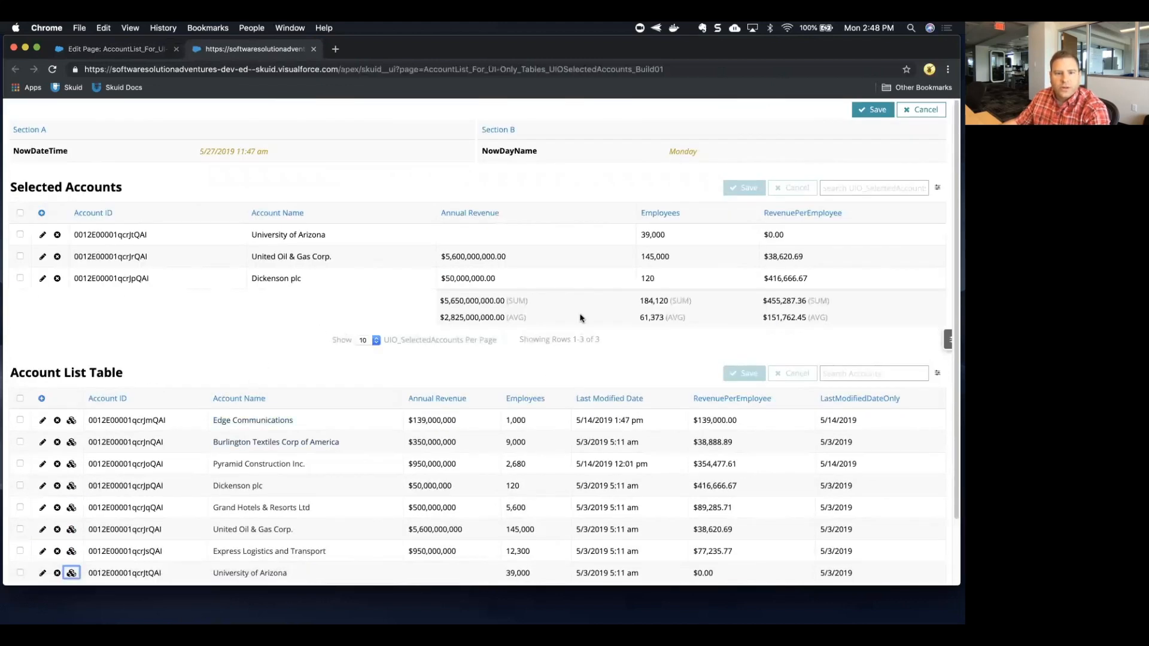